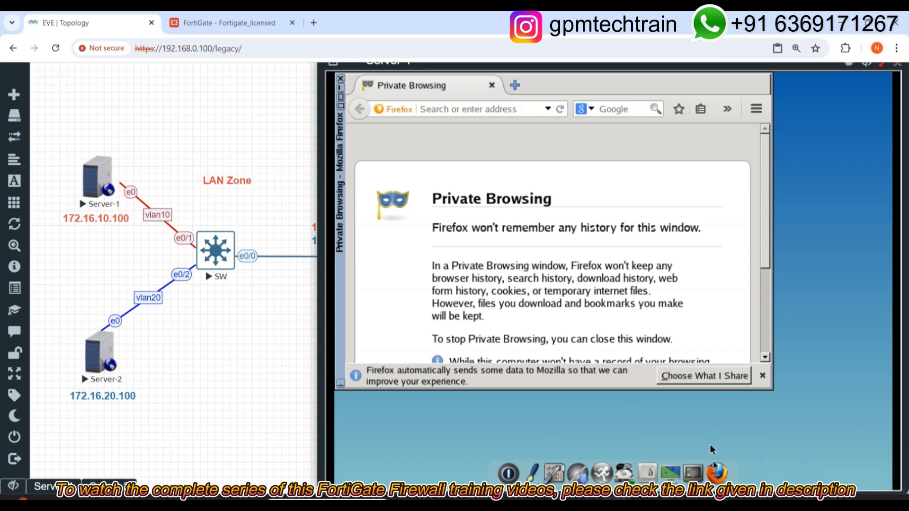
Step: Open Server-1's network settings and assign the static IP address 172.16.10.100 to eth0, keeping the 255.255.255.0 mask
{"action": "left_click", "coordinate": [561, 467]}
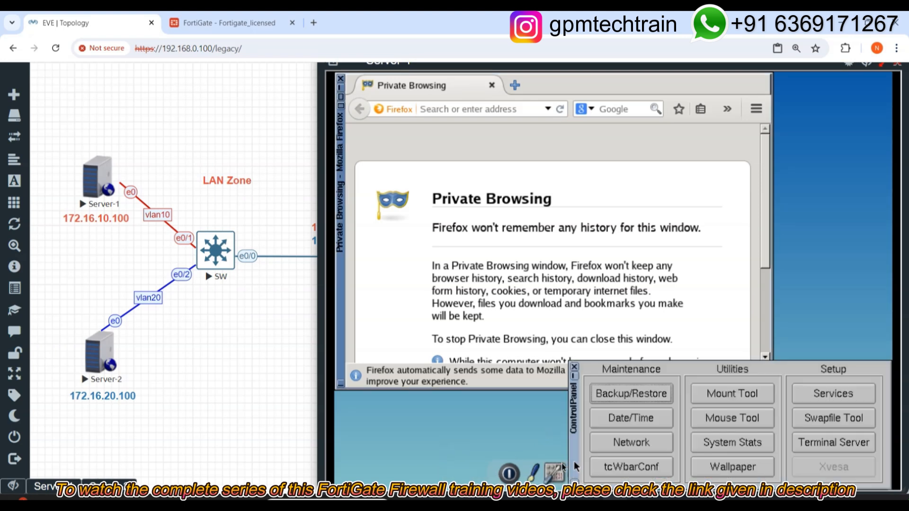
{"action": "left_click", "coordinate": [609, 444]}
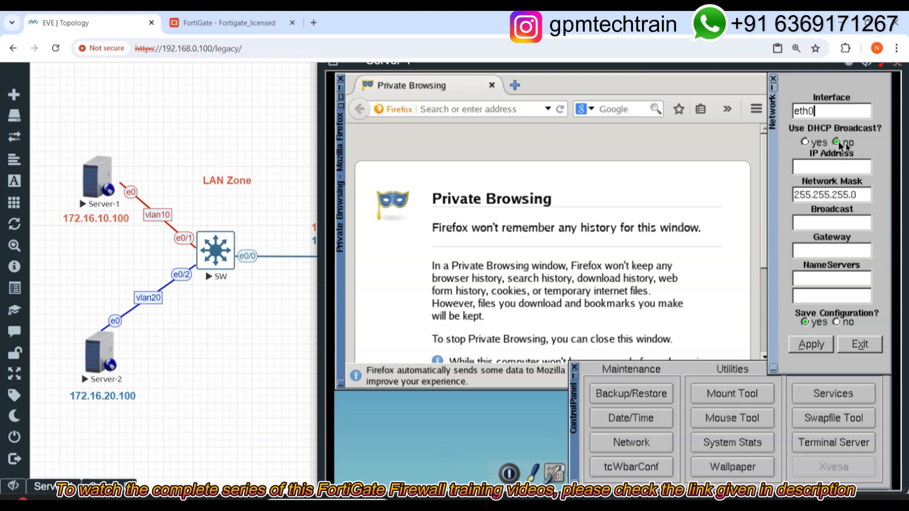
{"action": "left_click", "coordinate": [840, 171]}
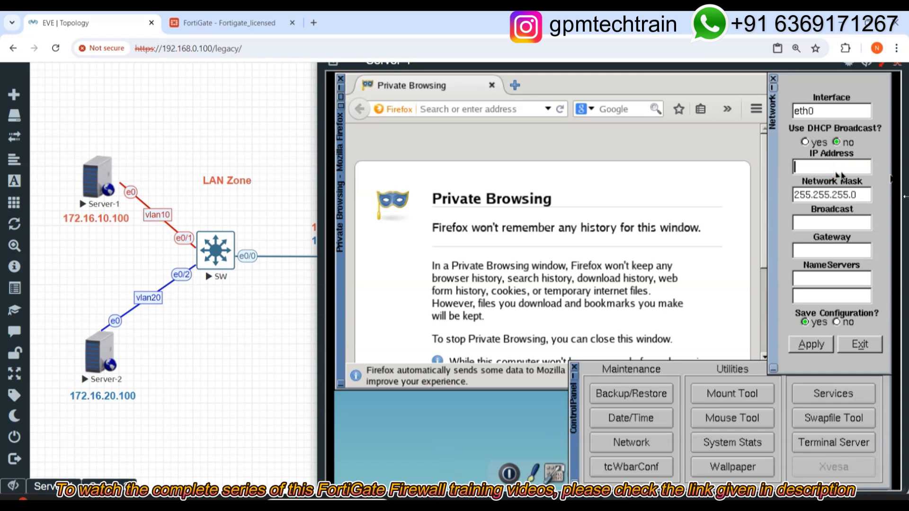
{"action": "type", "text": "172.16."}
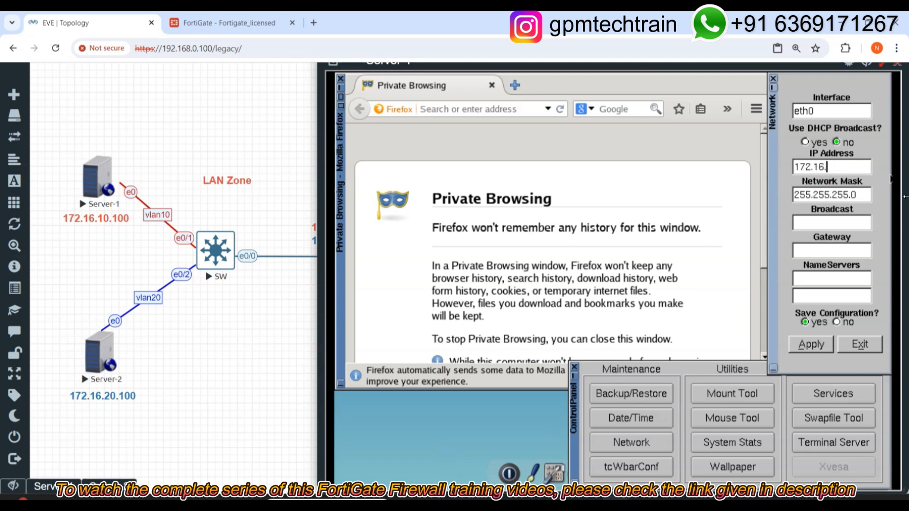
{"action": "type", "text": "10.100"}
{"action": "left_click_drag", "start_coordinate": [865, 194], "coordinate": [785, 201]}
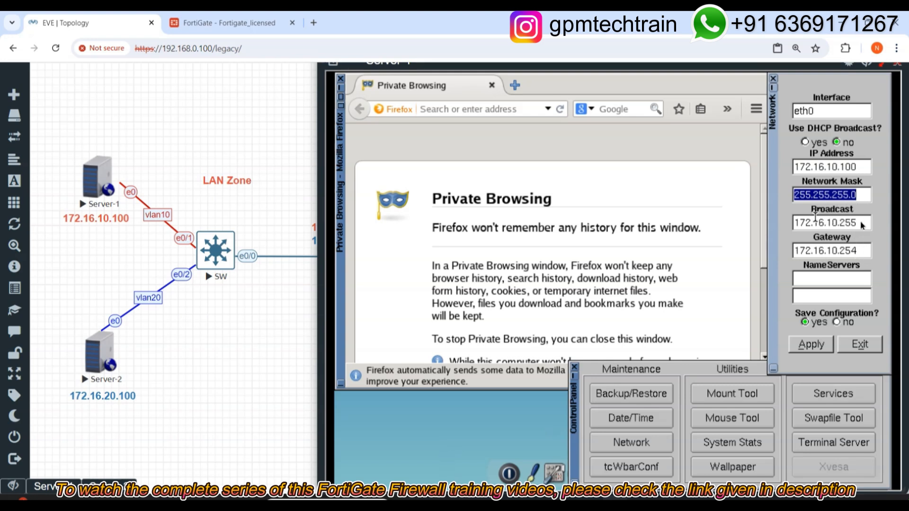
Step: Change Server-1's gateway to 172.16.10.1
{"action": "left_click", "coordinate": [862, 252]}
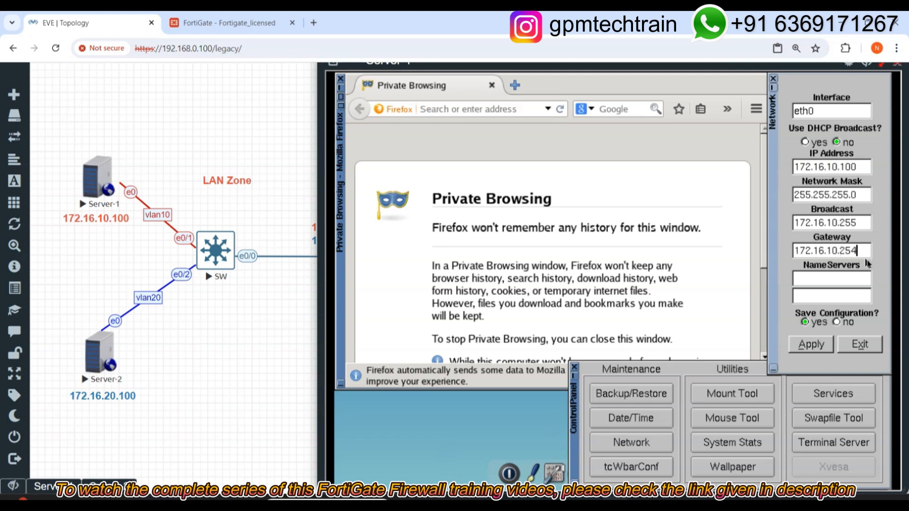
{"action": "key", "text": "BackSpace"}
{"action": "key", "text": "BackSpace"}
{"action": "key", "text": "BackSpace"}
{"action": "type", "text": "1"}
{"action": "left_click_drag", "start_coordinate": [854, 250], "coordinate": [794, 251]}
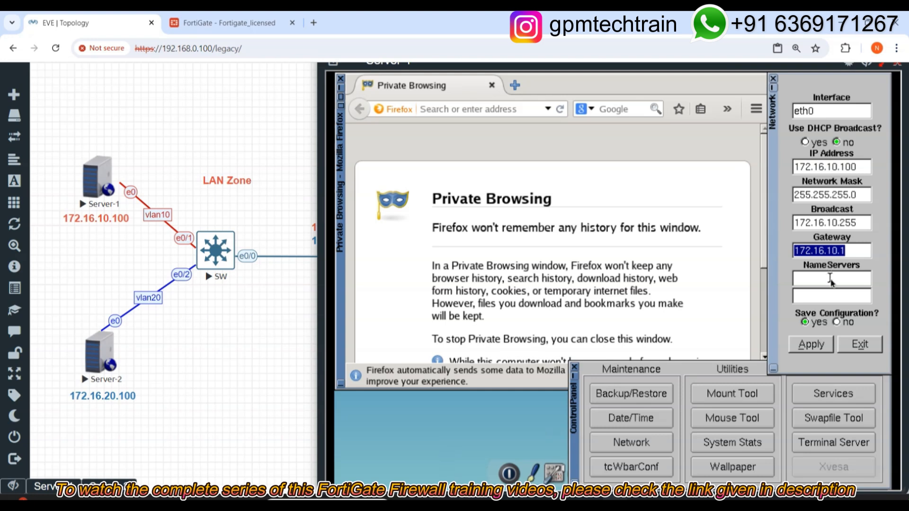
{"action": "left_click", "coordinate": [858, 252]}
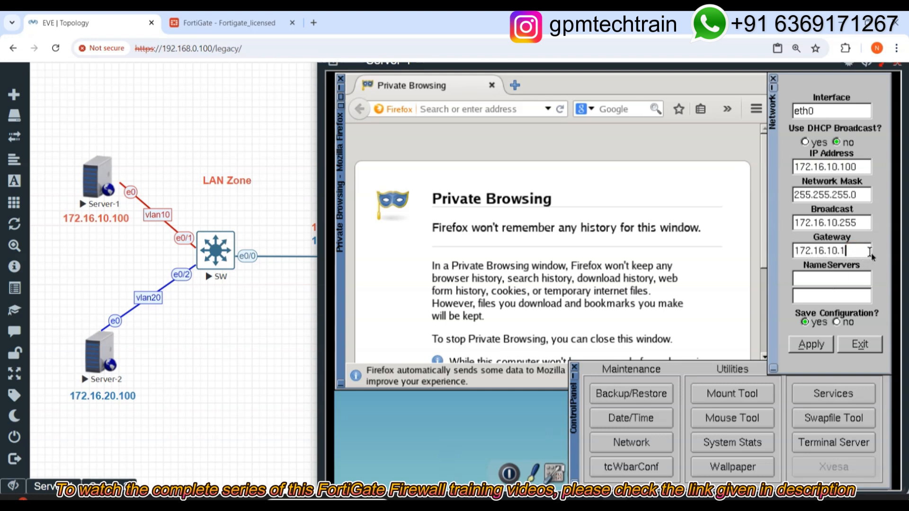
Step: Set Server-1's name servers to 8.8.8.8 and 1.1.1.1, apply the configuration, and close the network settings and control panel
{"action": "left_click", "coordinate": [826, 280]}
{"action": "type", "text": "8.8.8.8"}
{"action": "left_click", "coordinate": [859, 299]}
{"action": "type", "text": "1.1"}
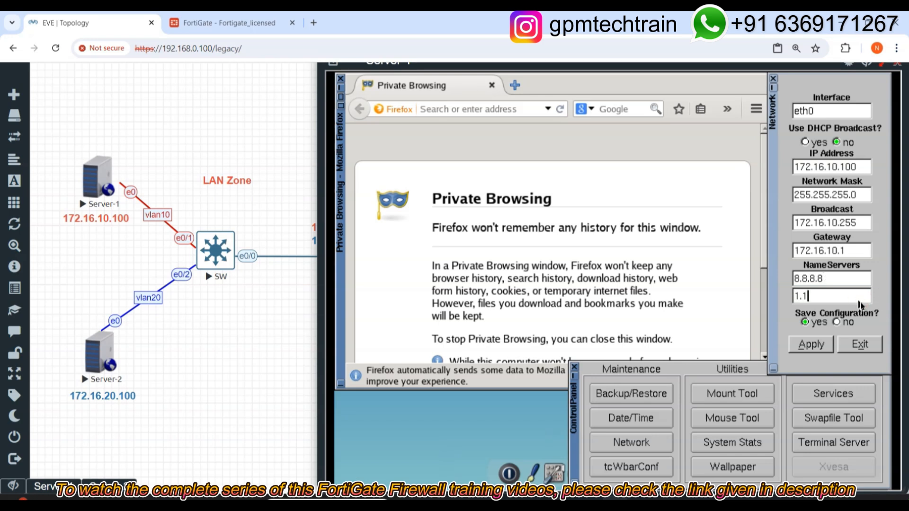
{"action": "type", "text": ".1.1"}
{"action": "left_click", "coordinate": [808, 345]}
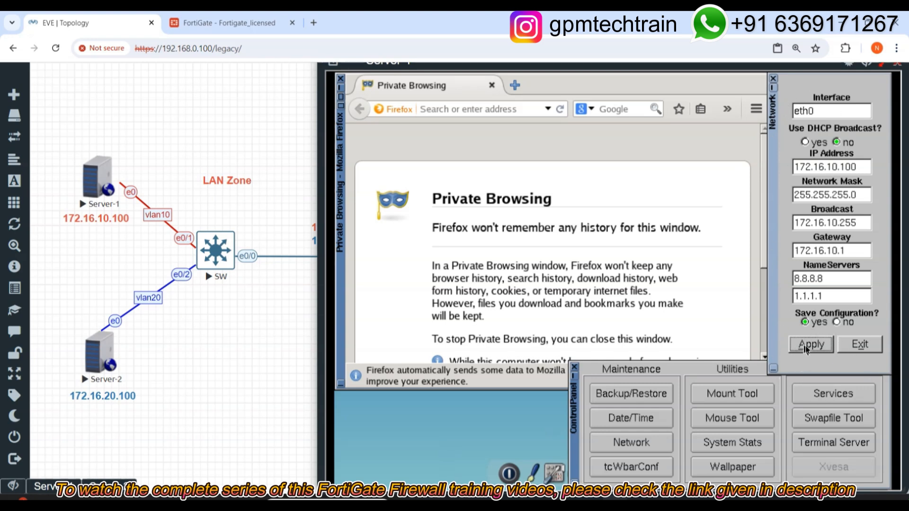
{"action": "left_click", "coordinate": [864, 344]}
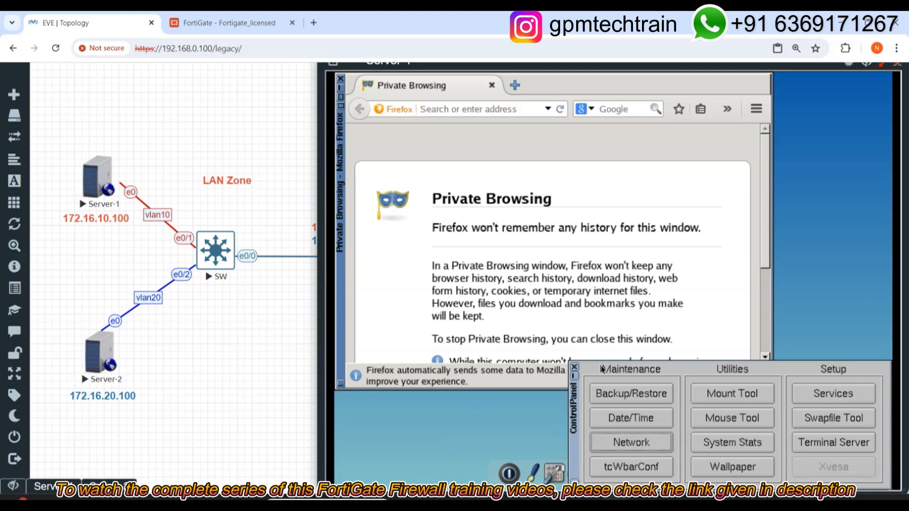
{"action": "left_click", "coordinate": [574, 369]}
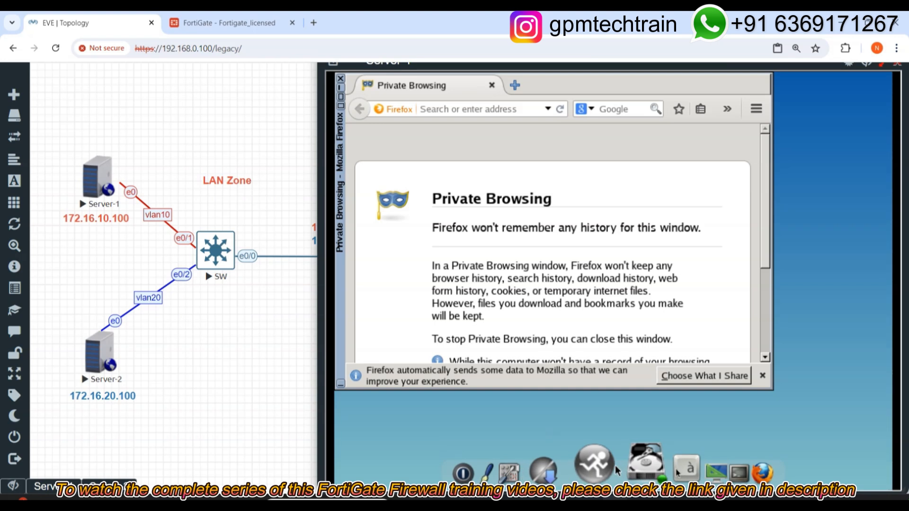
Step: Open an enlarged terminal on Server-1 and check the eth0 address with ifconfig
{"action": "left_click", "coordinate": [698, 467]}
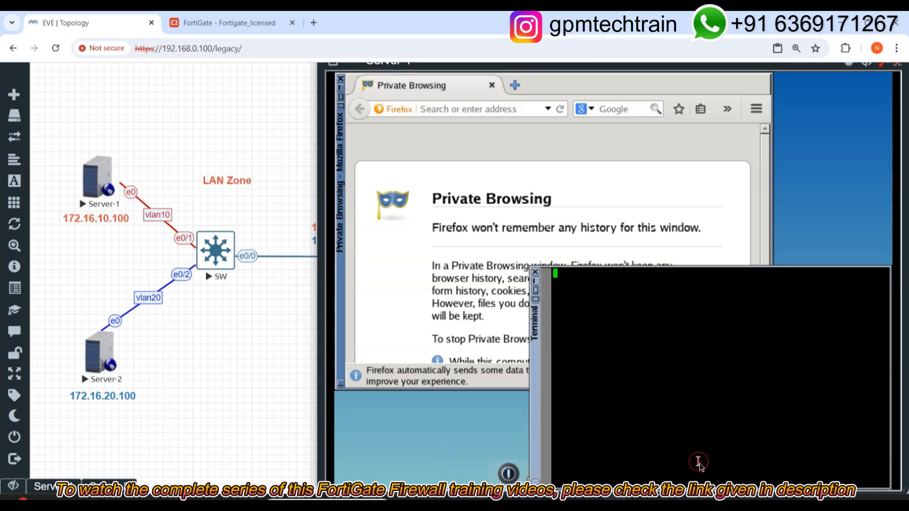
{"action": "left_click", "coordinate": [637, 309]}
{"action": "left_click", "coordinate": [535, 292]}
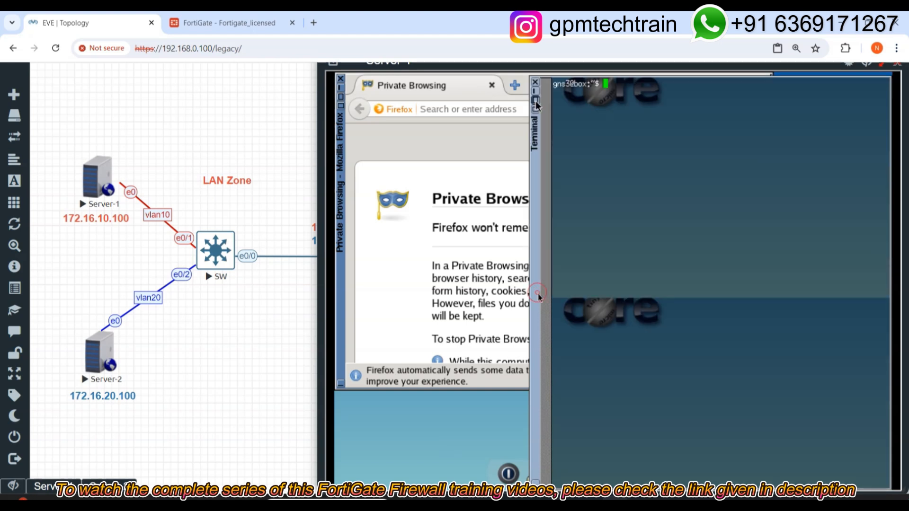
{"action": "type", "text": "ifconfig"}
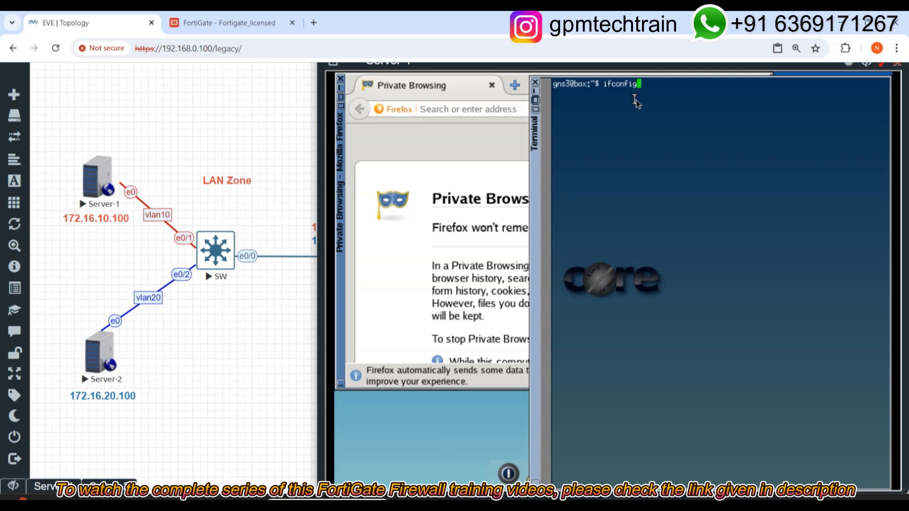
{"action": "key", "text": "Return"}
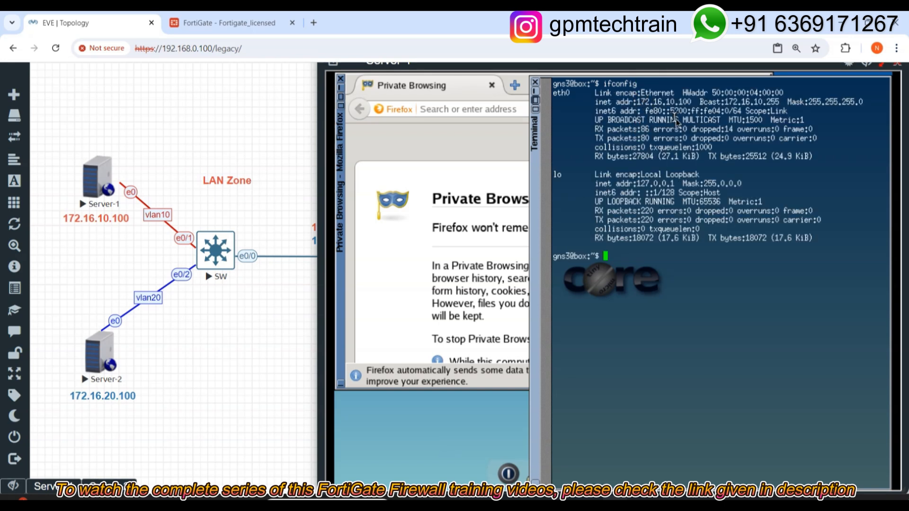
{"action": "left_click_drag", "start_coordinate": [693, 102], "coordinate": [638, 102]}
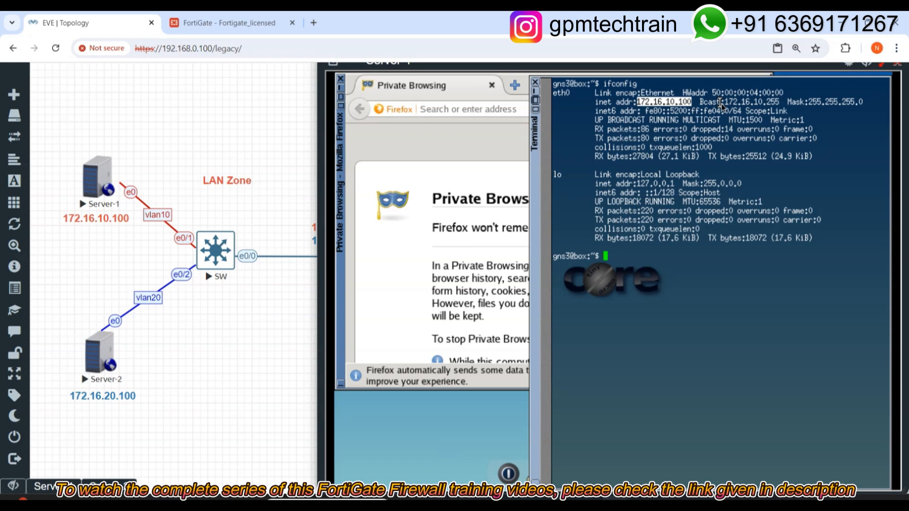
Step: Back up Server-1's configuration by running filetool.sh -b in the terminal
{"action": "left_click", "coordinate": [687, 314]}
{"action": "type", "text": "fi"}
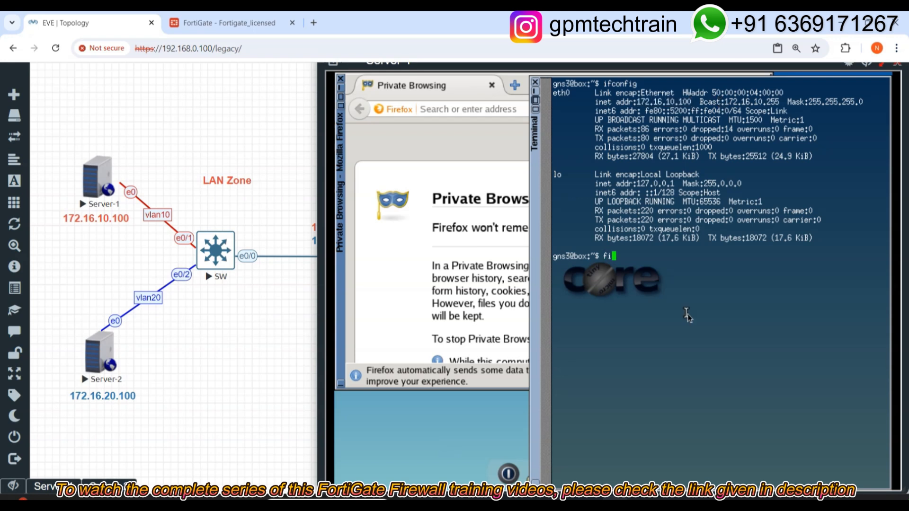
{"action": "type", "text": "letool.sh -b"}
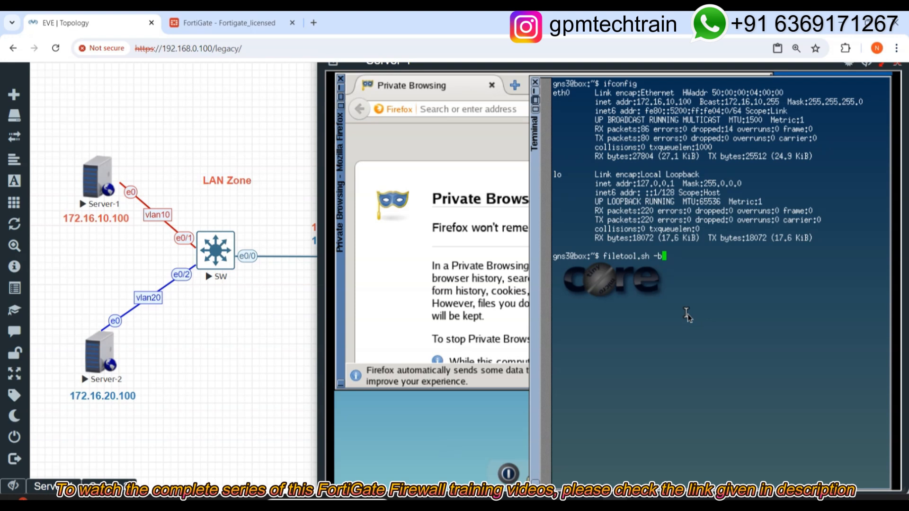
{"action": "key", "text": "Return"}
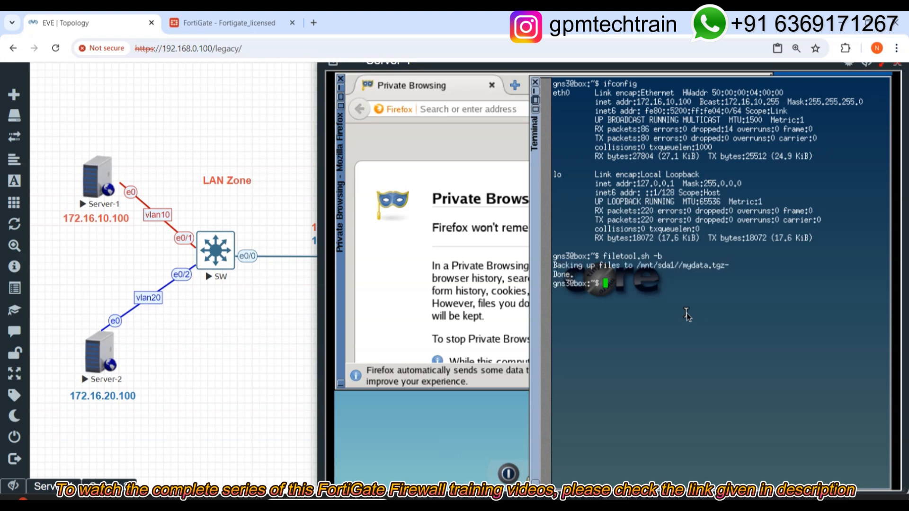
{"action": "left_click_drag", "start_coordinate": [603, 286], "coordinate": [547, 259]}
{"action": "mouse_move", "coordinate": [9, 153]}
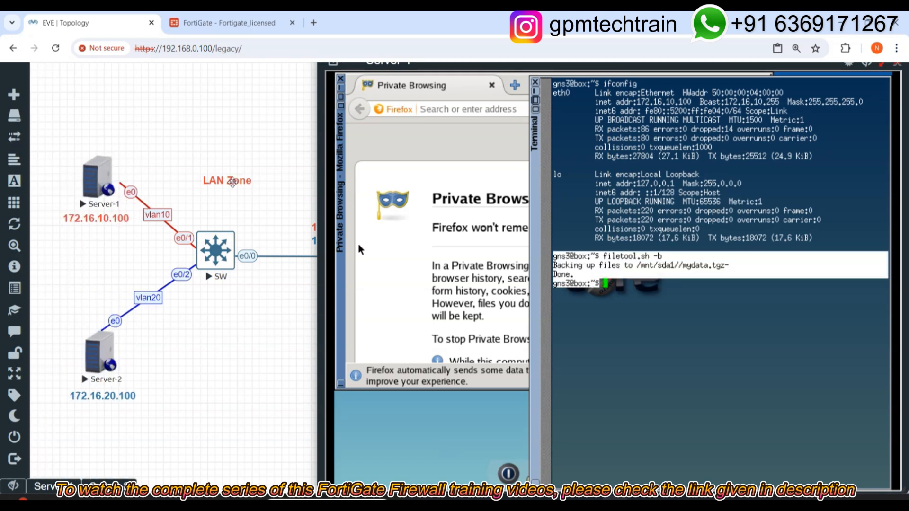
{"action": "left_click_drag", "start_coordinate": [697, 103], "coordinate": [642, 103]}
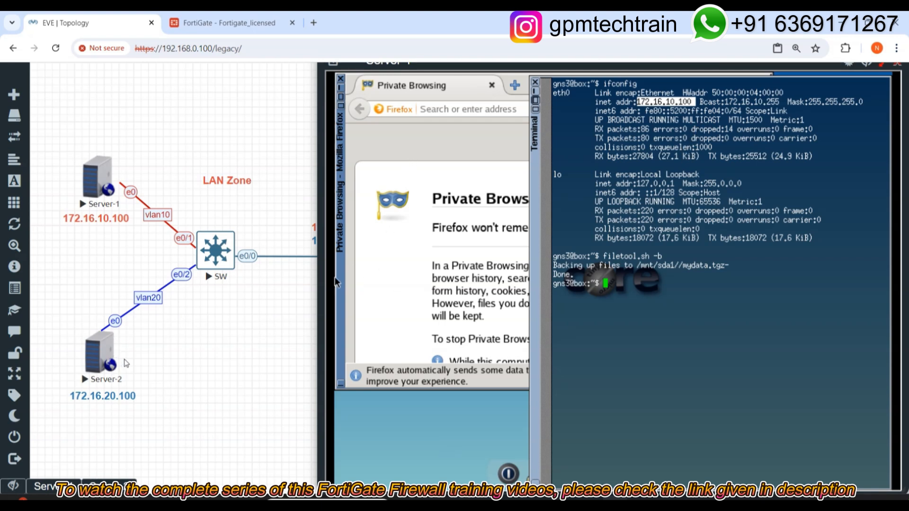
Step: Open Server-2's console from the topology and arrange its window beside the LAN Zone diagram
{"action": "left_click", "coordinate": [97, 341]}
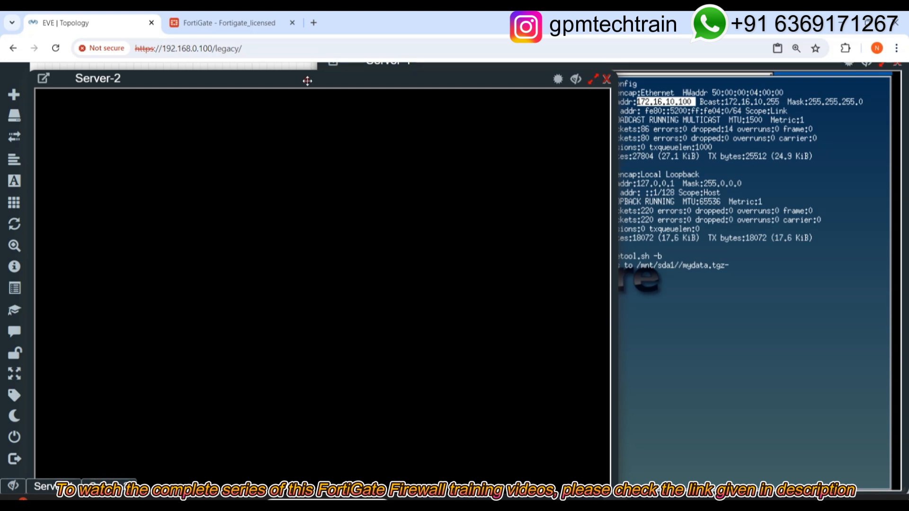
{"action": "left_click_drag", "start_coordinate": [305, 81], "coordinate": [587, 85]}
{"action": "left_click", "coordinate": [505, 116]}
{"action": "left_click", "coordinate": [561, 381]}
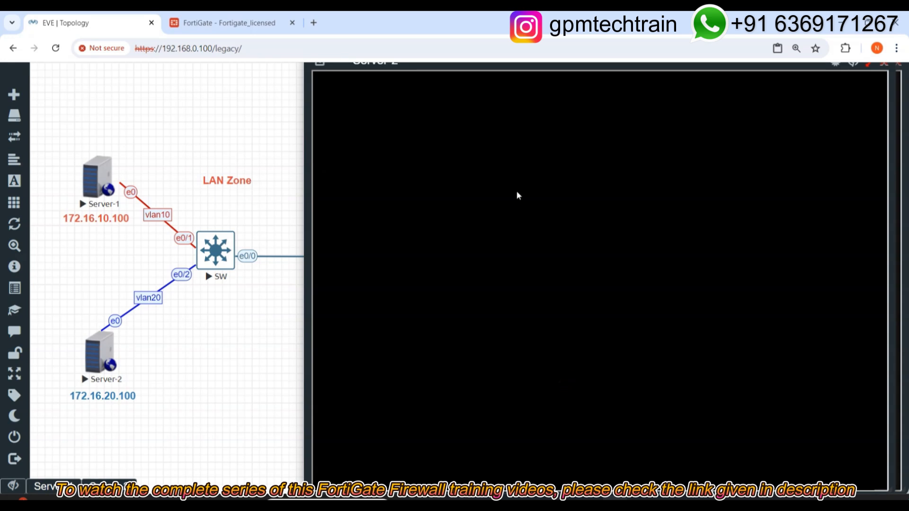
{"action": "left_click_drag", "start_coordinate": [435, 68], "coordinate": [438, 68]}
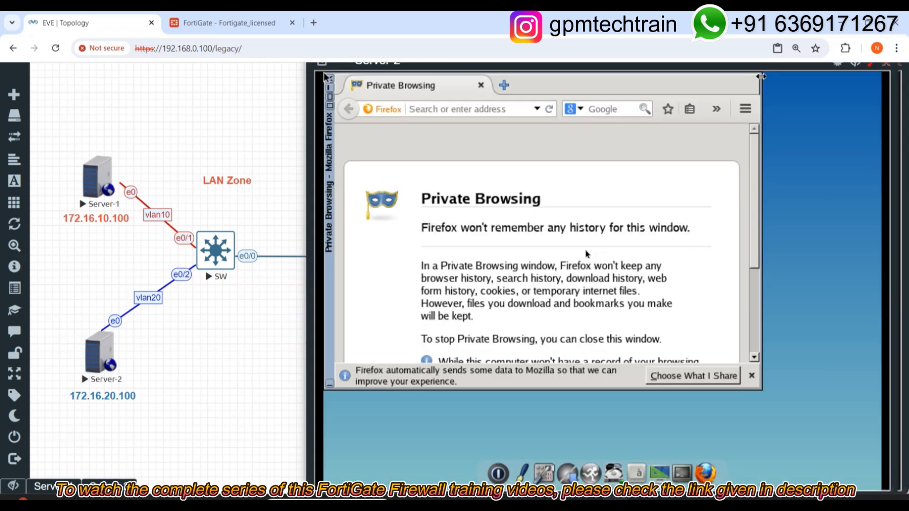
{"action": "left_click", "coordinate": [515, 69]}
{"action": "right_click", "coordinate": [806, 214]}
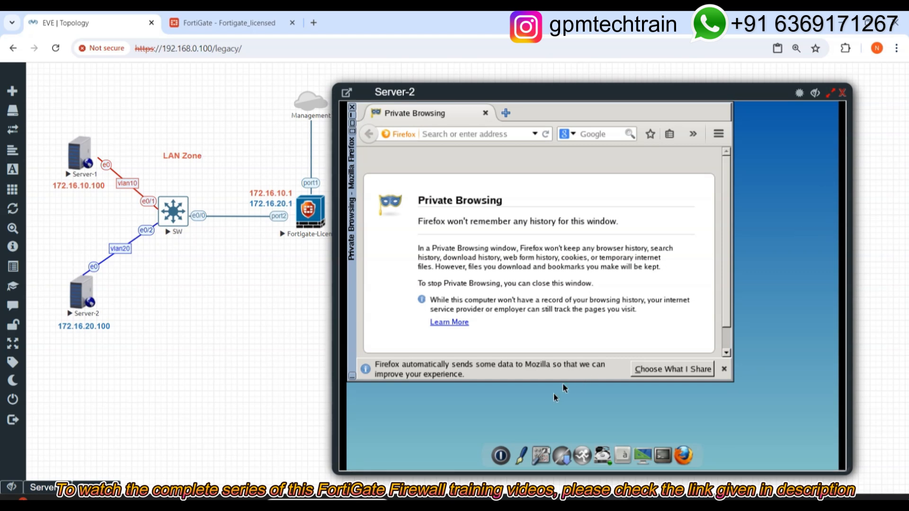
Step: Open Server-2's network settings and assign the static IP address 172.16.20.100 to eth0 with the broadcast address filled in
{"action": "left_click", "coordinate": [544, 455]}
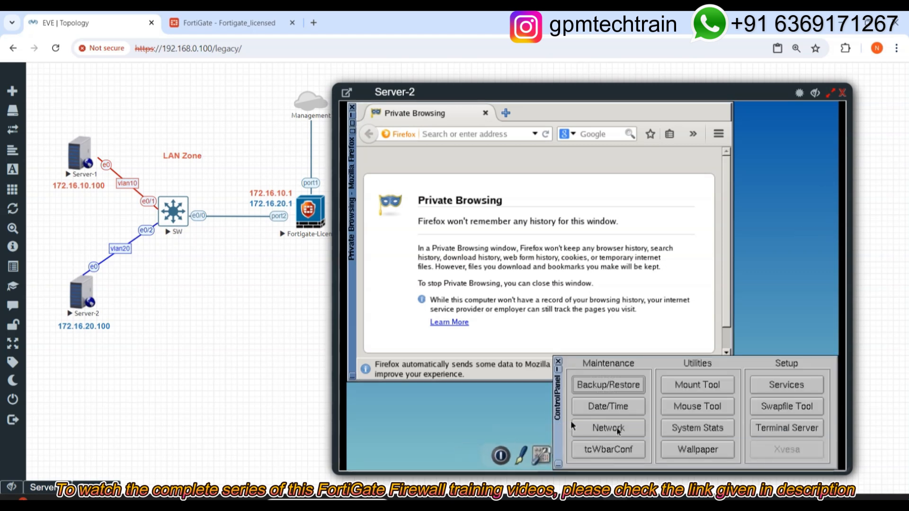
{"action": "left_click", "coordinate": [598, 427]}
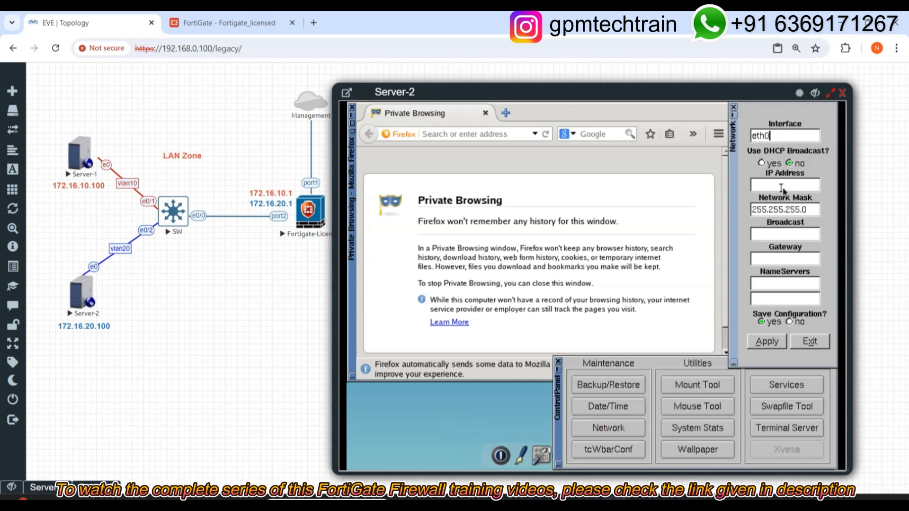
{"action": "left_click", "coordinate": [806, 185]}
{"action": "type", "text": ".20.100"}
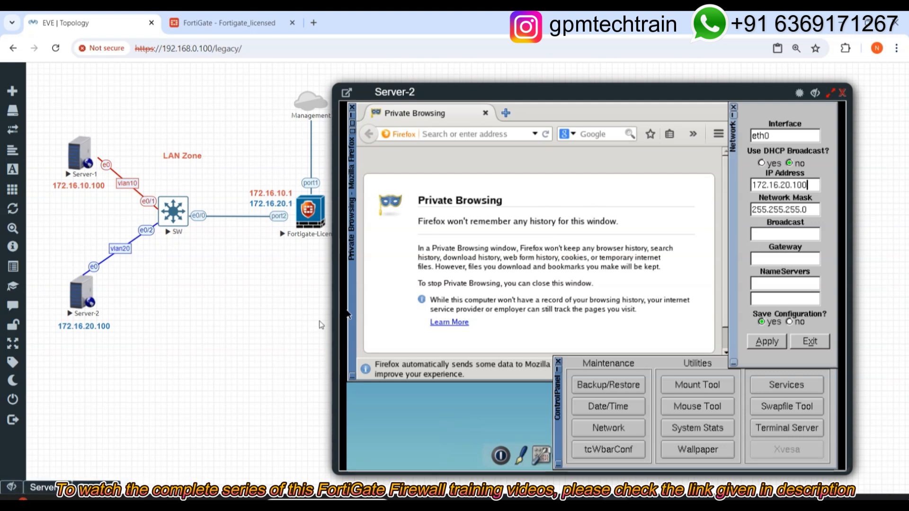
{"action": "left_click", "coordinate": [783, 234]}
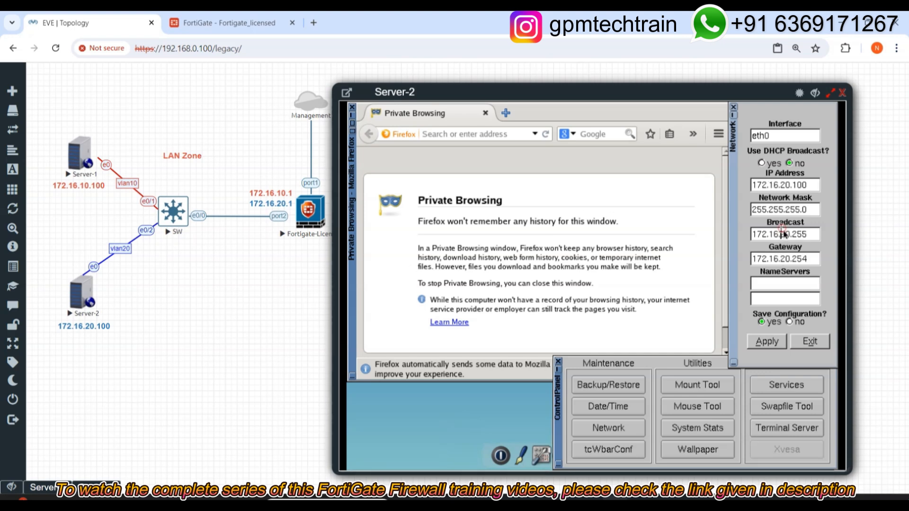
Step: Change Server-2's gateway to 172.16.20.1
{"action": "left_click", "coordinate": [811, 260]}
{"action": "key", "text": "BackSpace"}
{"action": "key", "text": "BackSpace"}
{"action": "key", "text": "BackSpace"}
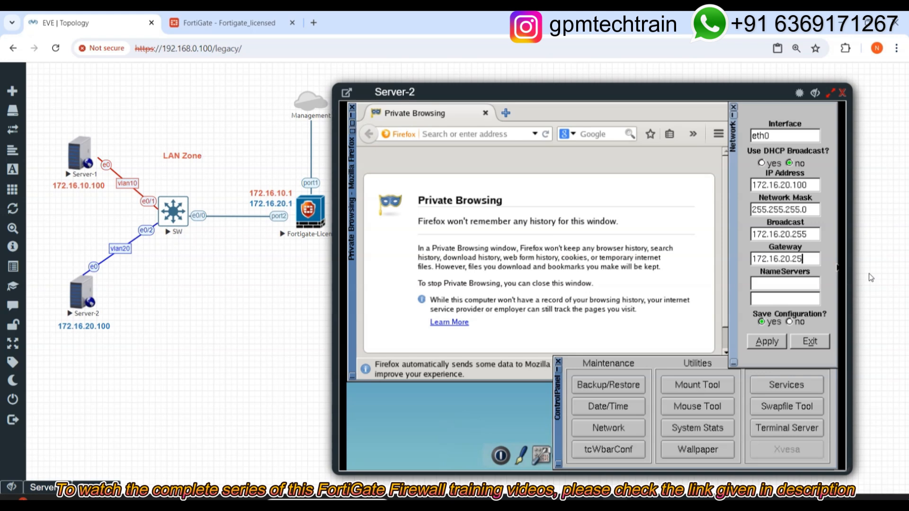
{"action": "type", "text": "1"}
Step: Set Server-2's name servers to 8.8.8.8 and 1.1.1.1, apply the configuration, and close the network settings and control panel
{"action": "type", "text": "8.8.8.8"}
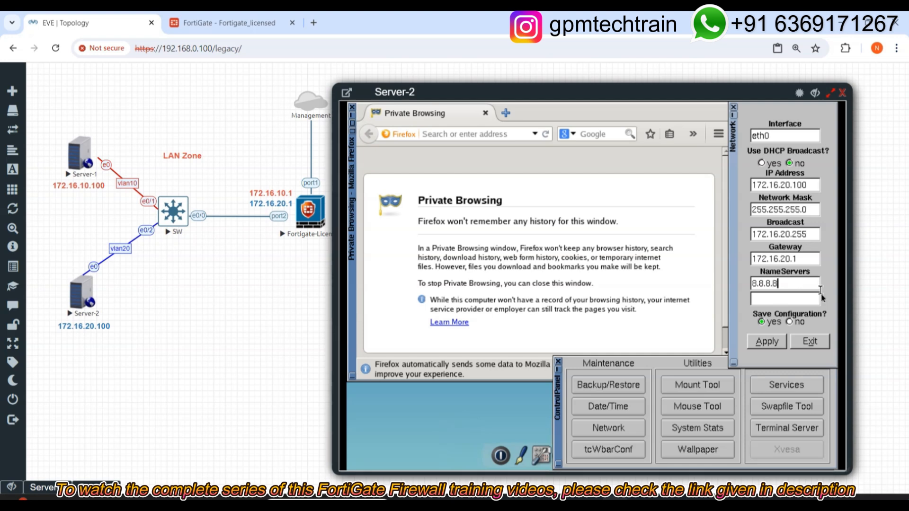
{"action": "left_click", "coordinate": [795, 299]}
{"action": "type", "text": "1.1.1.1"}
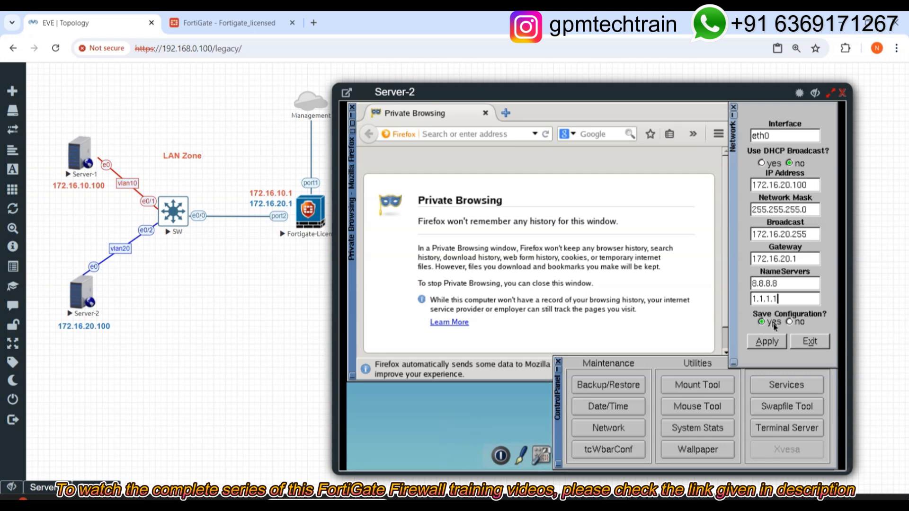
{"action": "left_click", "coordinate": [767, 341]}
{"action": "left_click", "coordinate": [811, 342]}
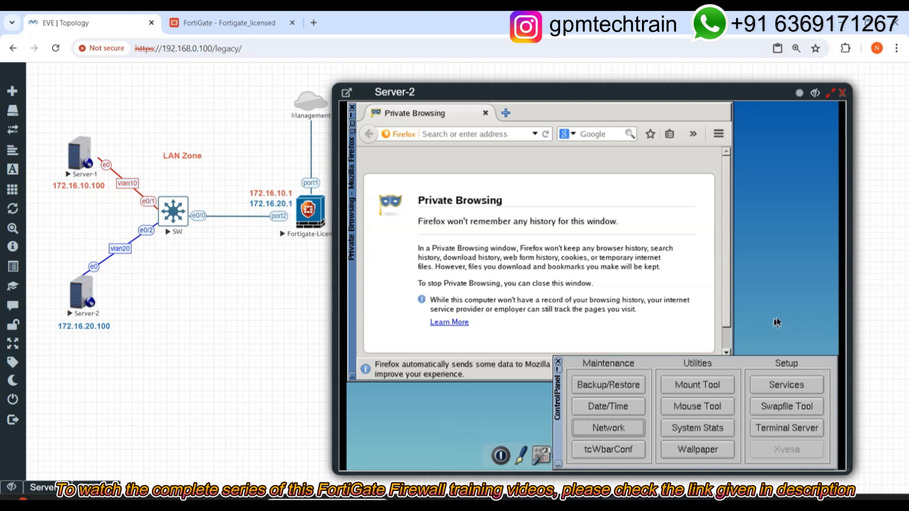
{"action": "left_click", "coordinate": [558, 362]}
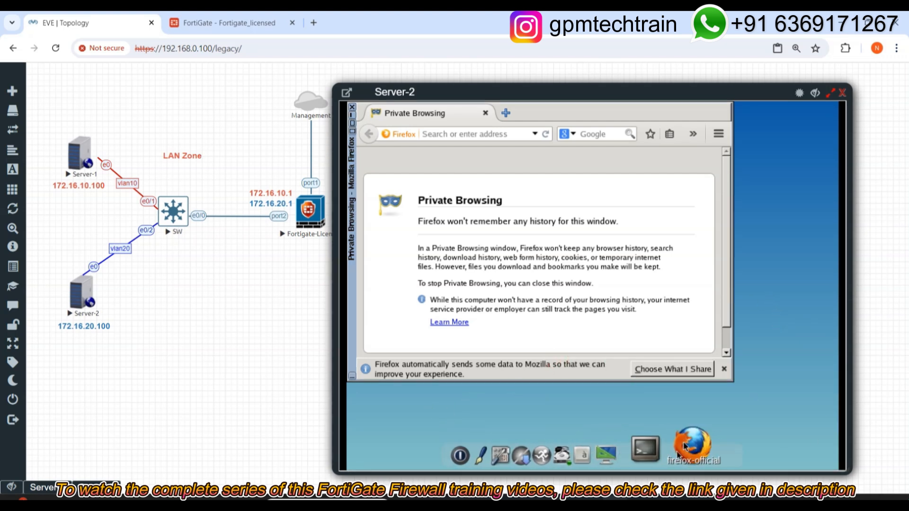
Step: Open a terminal on Server-2 and enlarge its window upward
{"action": "left_click", "coordinate": [668, 449]}
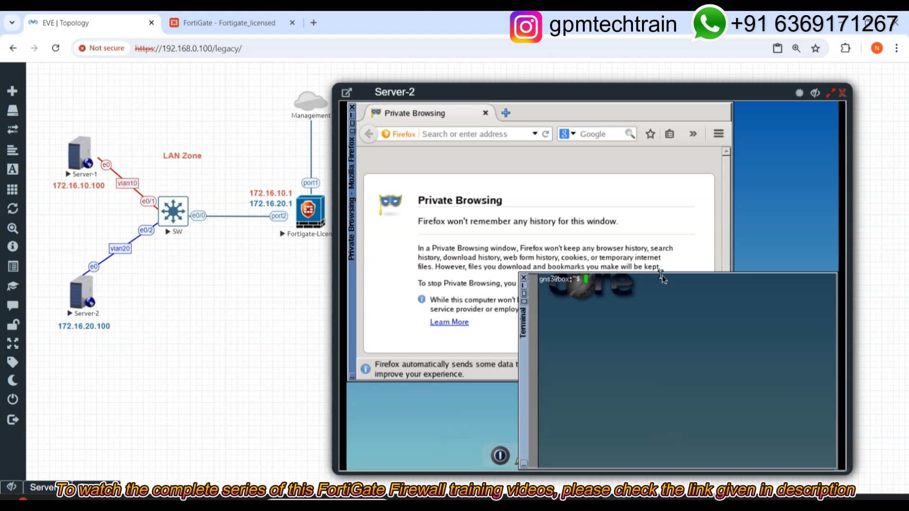
{"action": "left_click_drag", "start_coordinate": [661, 270], "coordinate": [661, 241]}
{"action": "left_click", "coordinate": [831, 332]}
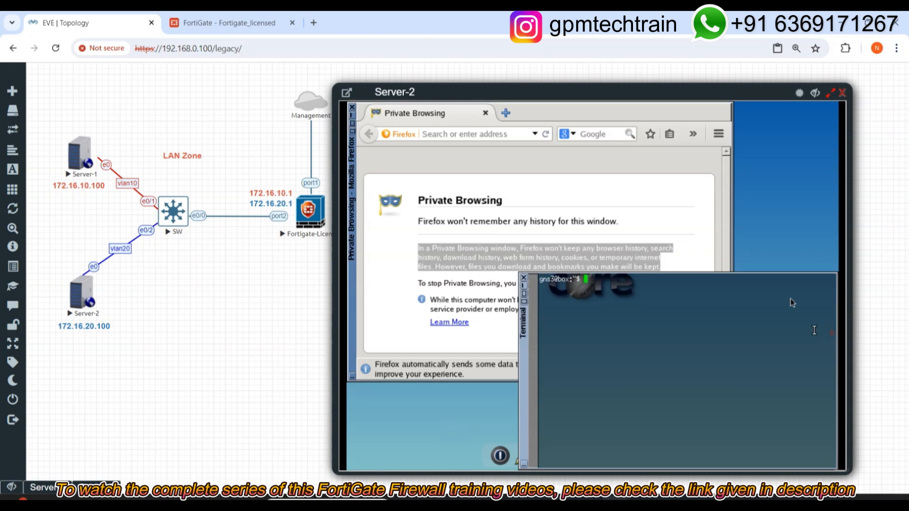
{"action": "left_click_drag", "start_coordinate": [707, 273], "coordinate": [707, 153]}
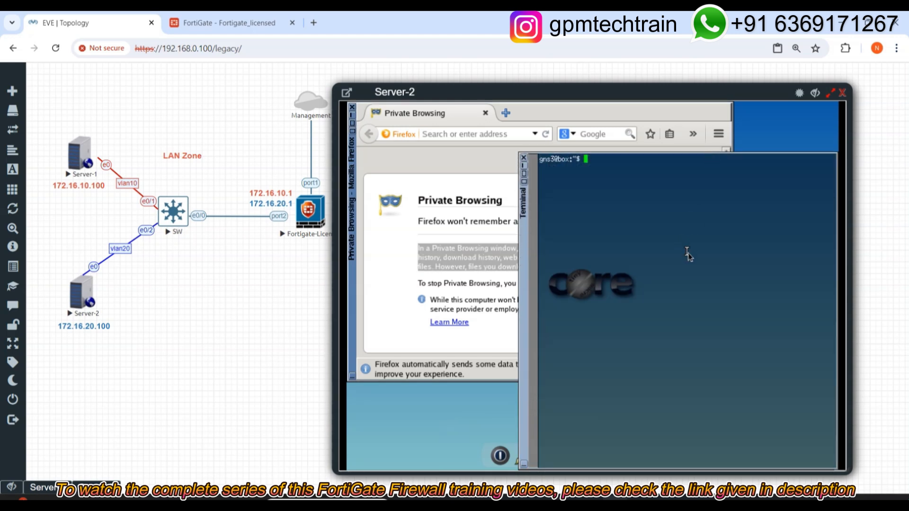
Step: Run ifconfig on Server-2 and check the IP address assigned to eth0
{"action": "type", "text": "ifconfig"}
{"action": "key", "text": "Return"}
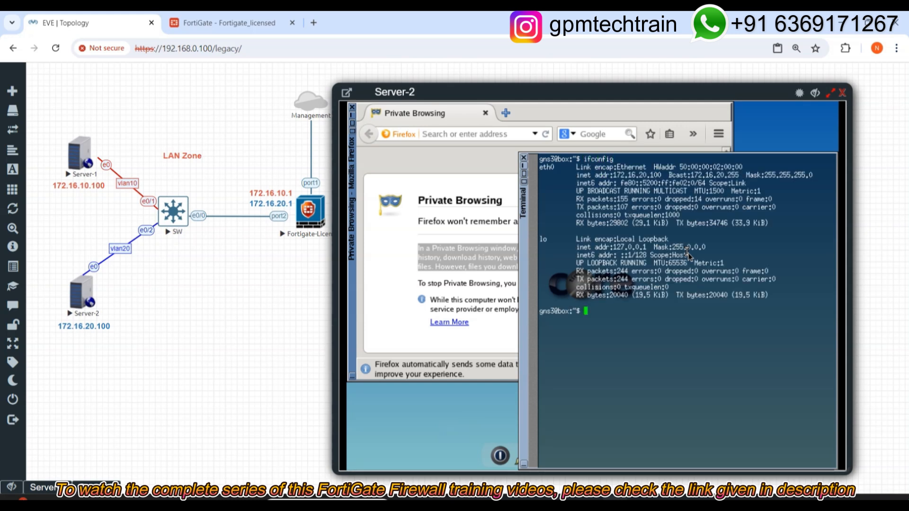
{"action": "key", "text": "Return"}
{"action": "key", "text": "Return"}
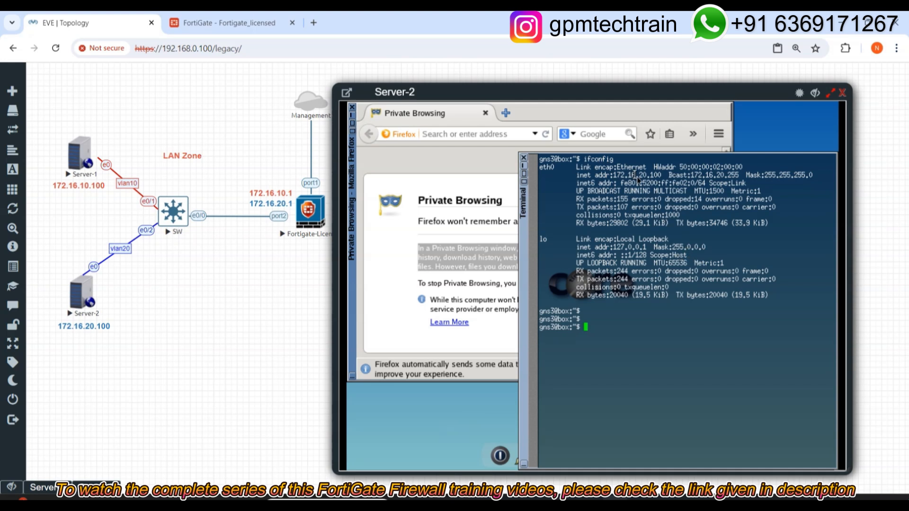
{"action": "mouse_move", "coordinate": [612, 175]}
{"action": "left_mouse_down"}
{"action": "mouse_move", "coordinate": [663, 182]}
{"action": "mouse_move", "coordinate": [610, 175]}
{"action": "left_mouse_up"}
{"action": "left_click", "coordinate": [669, 175]}
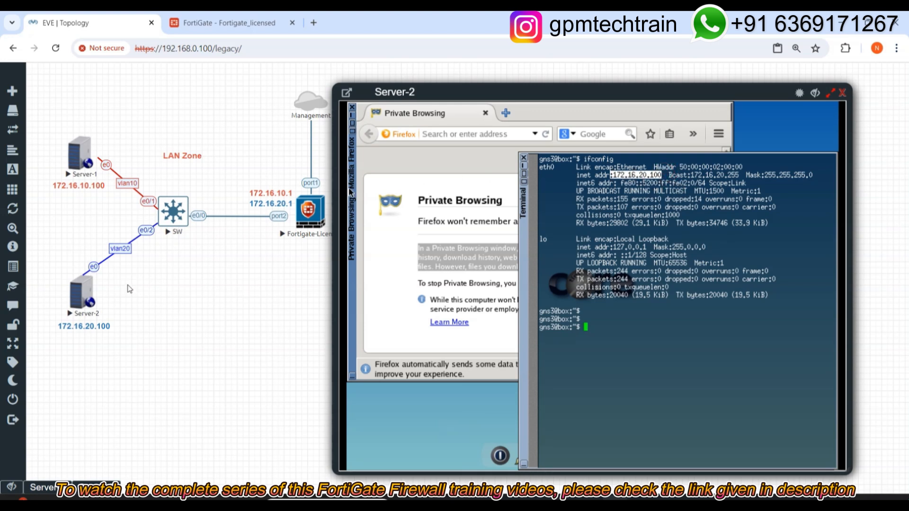
{"action": "left_click", "coordinate": [635, 323]}
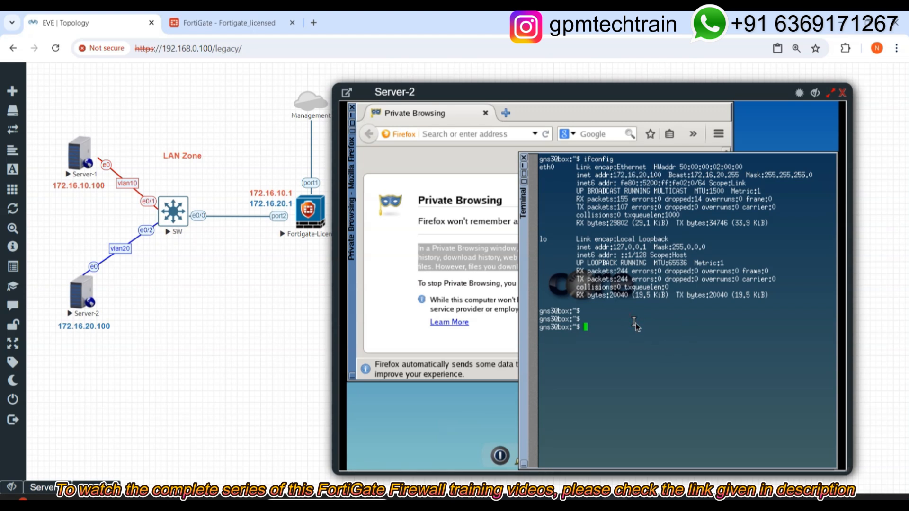
Step: Save Server-2's configuration with filetool.sh -b and hide the Server-2 and Server-1 console windows
{"action": "type", "text": "file"}
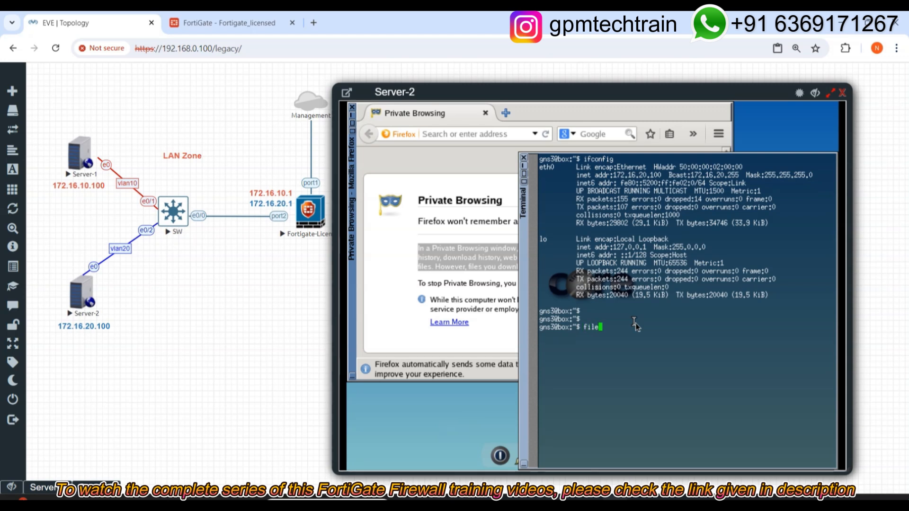
{"action": "type", "text": "tool.sh -b"}
{"action": "key", "text": "Return"}
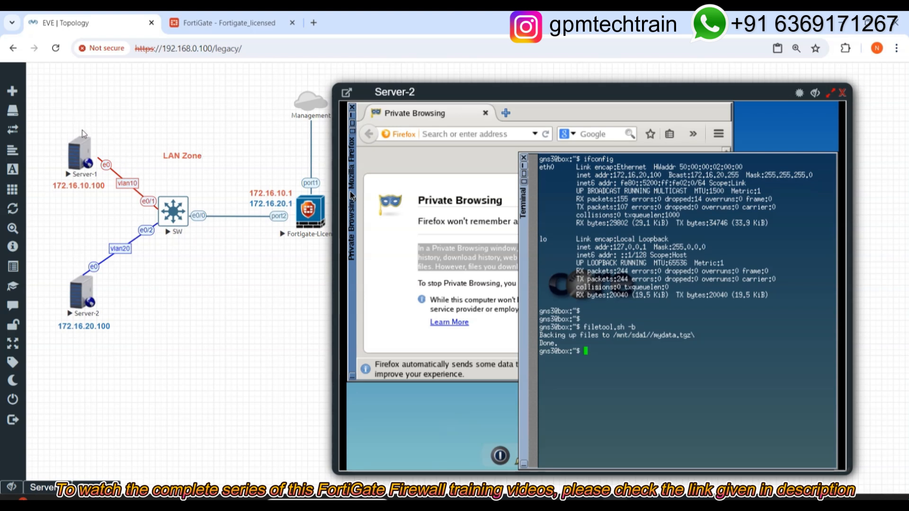
{"action": "left_click", "coordinate": [815, 93]}
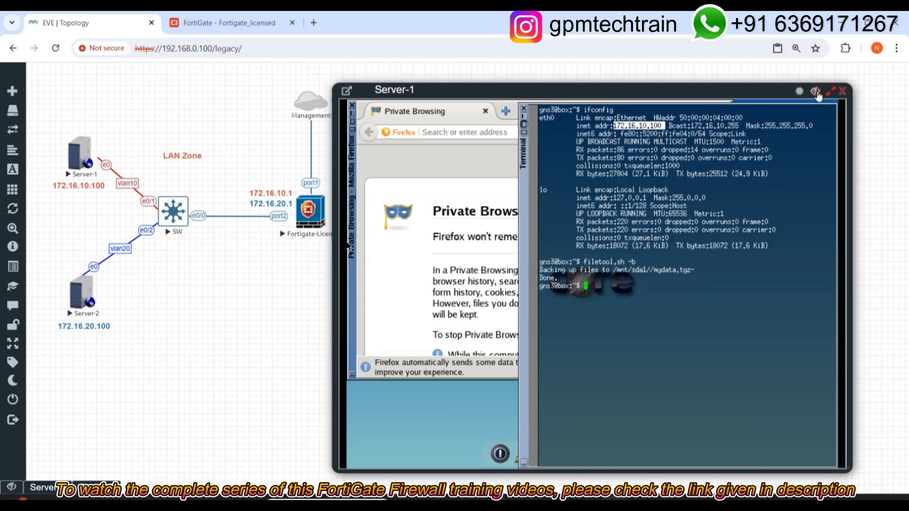
{"action": "left_click", "coordinate": [815, 92]}
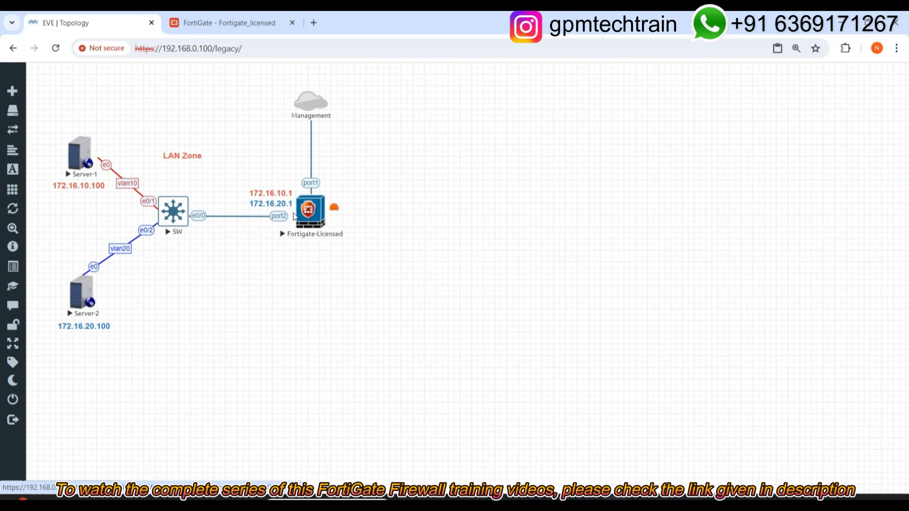
Step: Open the SW switch console, place it beside the topology diagram, and enter privileged mode
{"action": "left_click", "coordinate": [175, 215]}
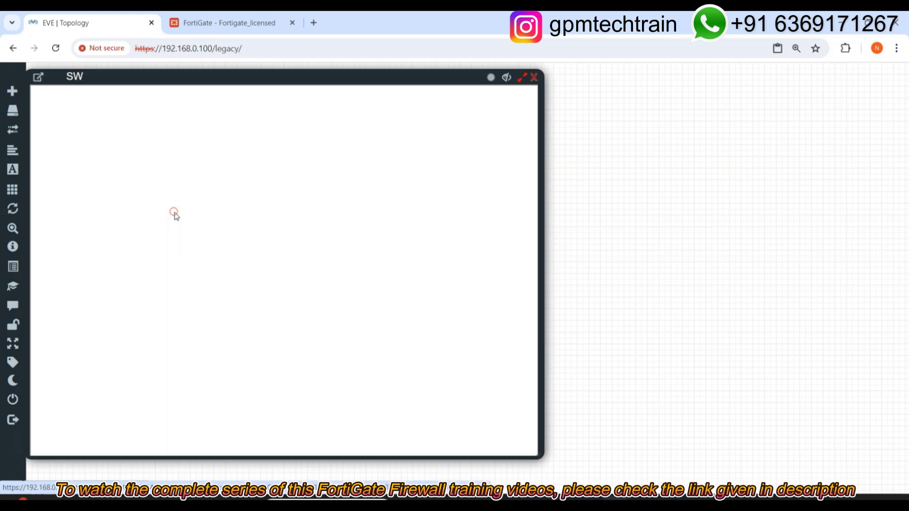
{"action": "left_click_drag", "start_coordinate": [212, 79], "coordinate": [544, 84]}
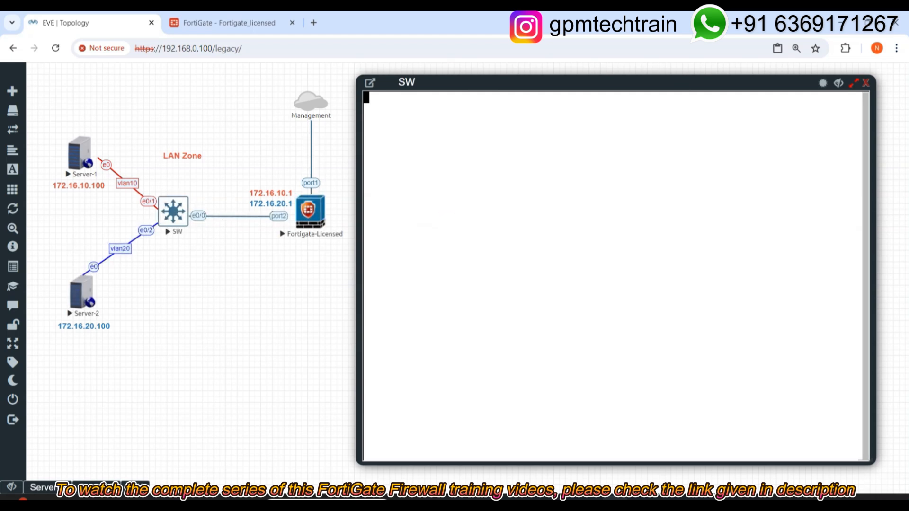
{"action": "key", "text": "Return"}
{"action": "type", "text": "en"}
{"action": "key", "text": "Return"}
{"action": "key", "text": "Return"}
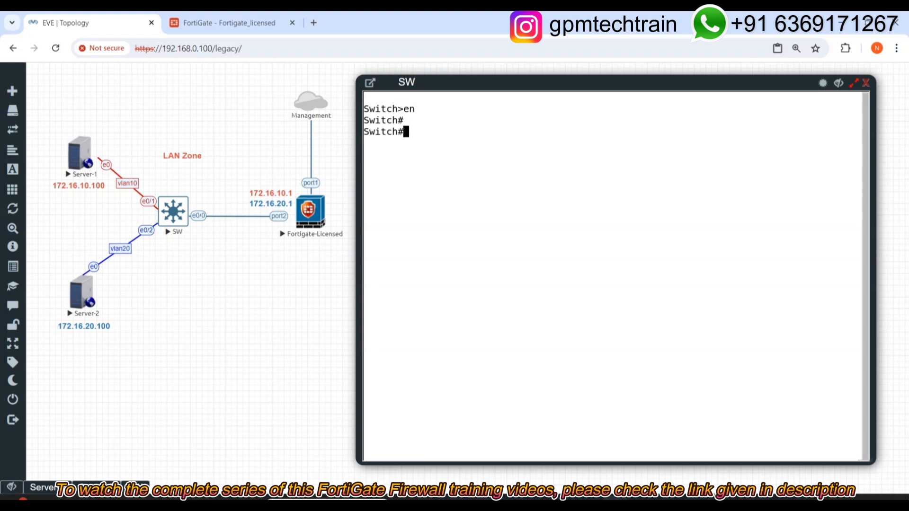
Step: Enter terminal configuration mode on the switch and set its hostname to LAN-Switch
{"action": "type", "text": "config"}
{"action": "key", "text": "Return"}
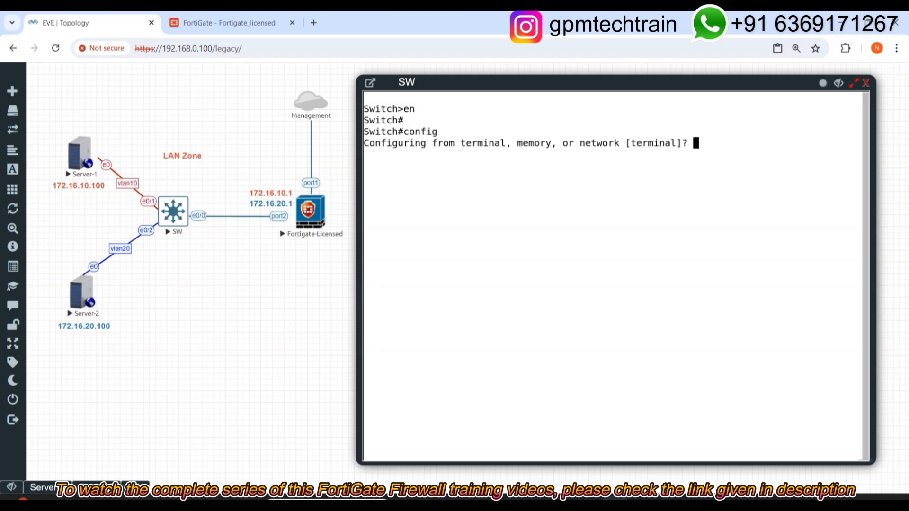
{"action": "key", "text": "Return"}
{"action": "key", "text": "Return"}
{"action": "key", "text": "Return"}
{"action": "type", "text": "hos"}
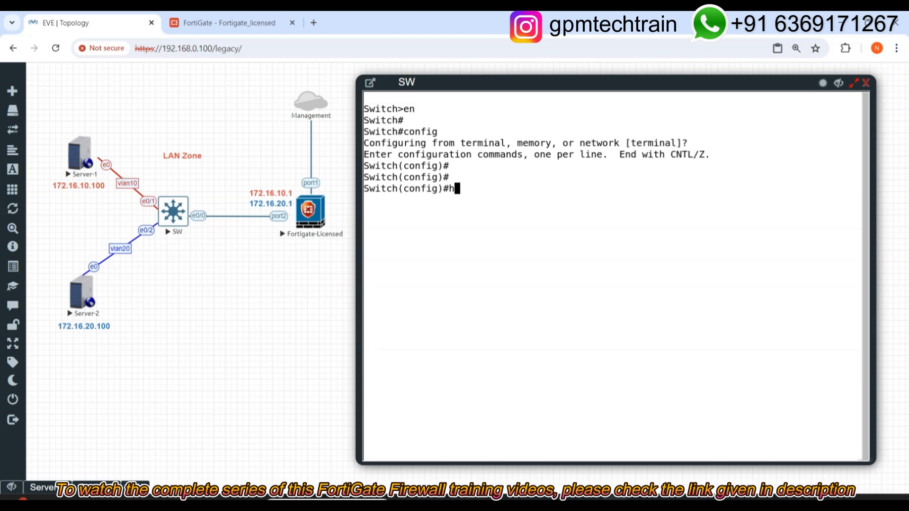
{"action": "key", "text": "Tab"}
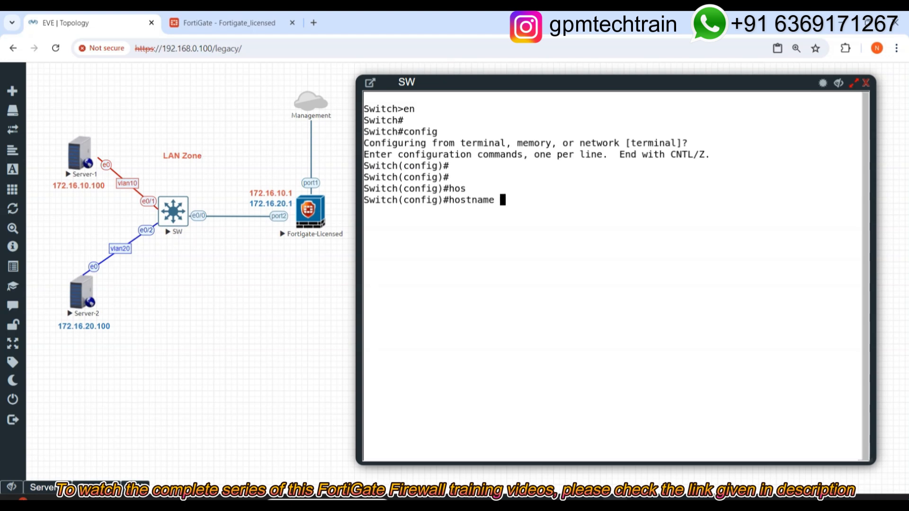
{"action": "type", "text": "LAN-Sw"}
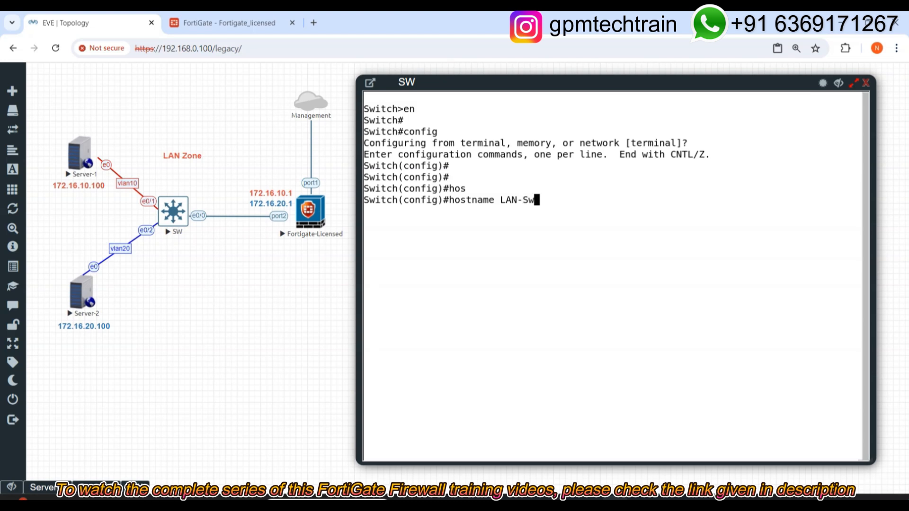
{"action": "type", "text": "itch"}
{"action": "key", "text": "Return"}
{"action": "key", "text": "Return"}
{"action": "key", "text": "Return"}
{"action": "key", "text": "Return"}
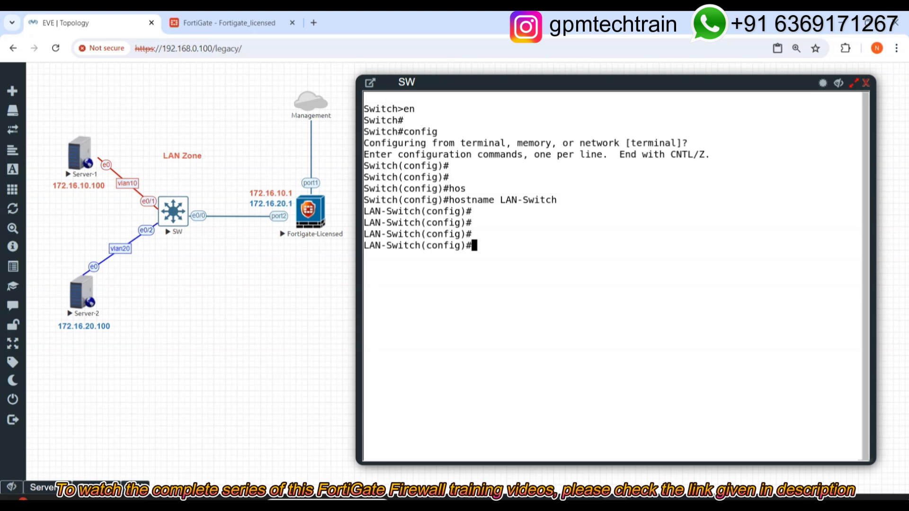
Step: Enter the configuration of interface eth0/1, which links to Server-1, and enable it with no shut
{"action": "type", "text": "int e"}
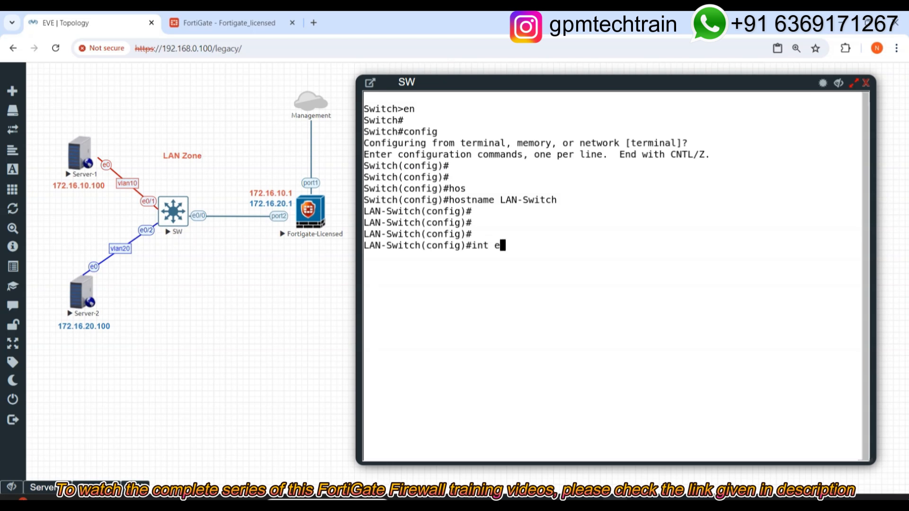
{"action": "type", "text": "th0/1"}
{"action": "key", "text": "Return"}
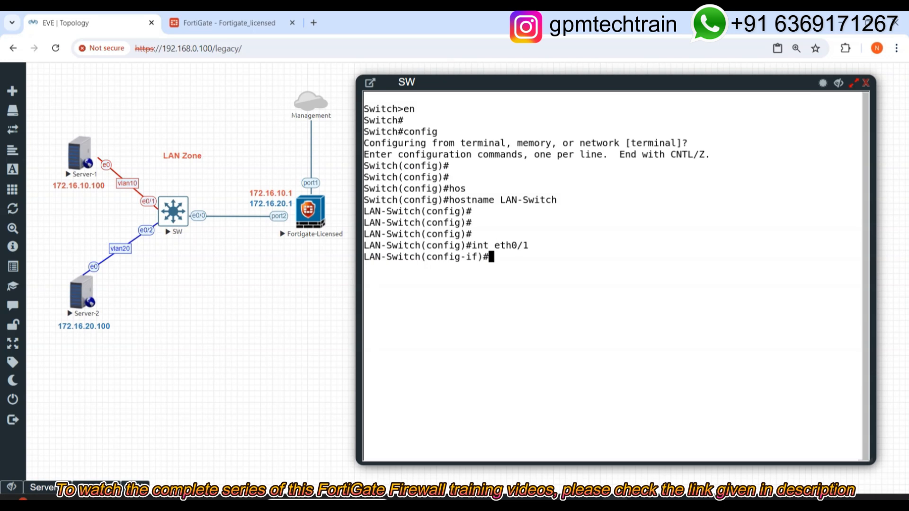
{"action": "type", "text": "no shut"}
{"action": "key", "text": "Return"}
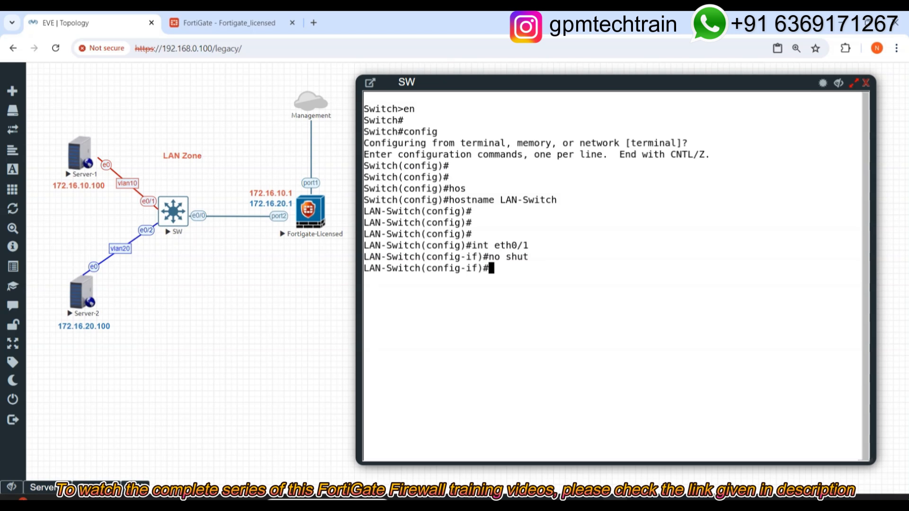
Step: Set interface eth0/1 to switchport access mode
{"action": "type", "text": "sw"}
{"action": "key", "text": "Tab"}
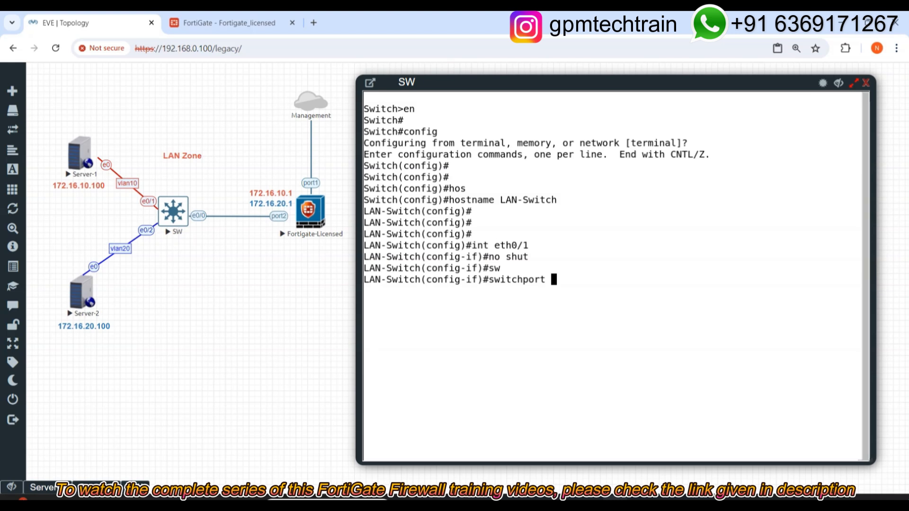
{"action": "type", "text": "m"}
{"action": "key", "text": "Tab"}
{"action": "type", "text": "ac"}
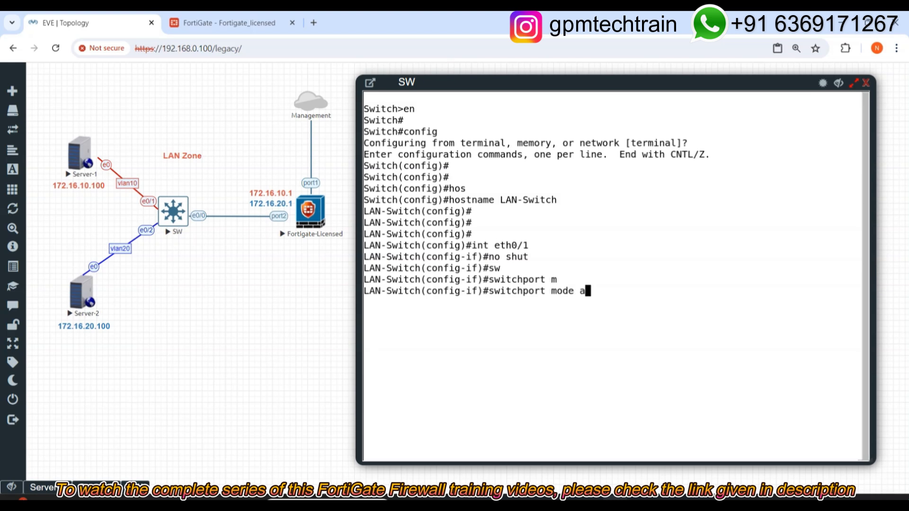
{"action": "key", "text": "Tab"}
{"action": "key", "text": "Return"}
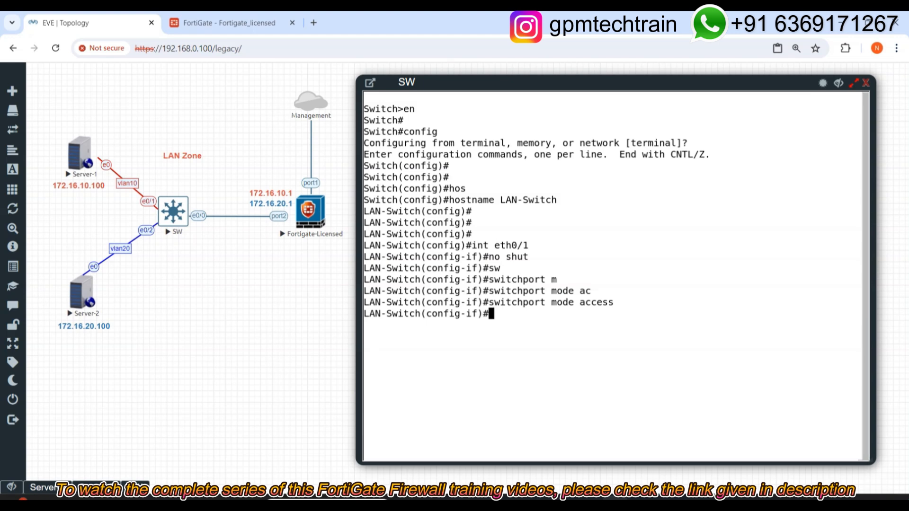
Step: Assign interface eth0/1 to access VLAN 10
{"action": "type", "text": "sw"}
{"action": "key", "text": "Tab"}
{"action": "type", "text": "ac"}
{"action": "key", "text": "Tab"}
{"action": "type", "text": "vl"}
{"action": "key", "text": "Tab"}
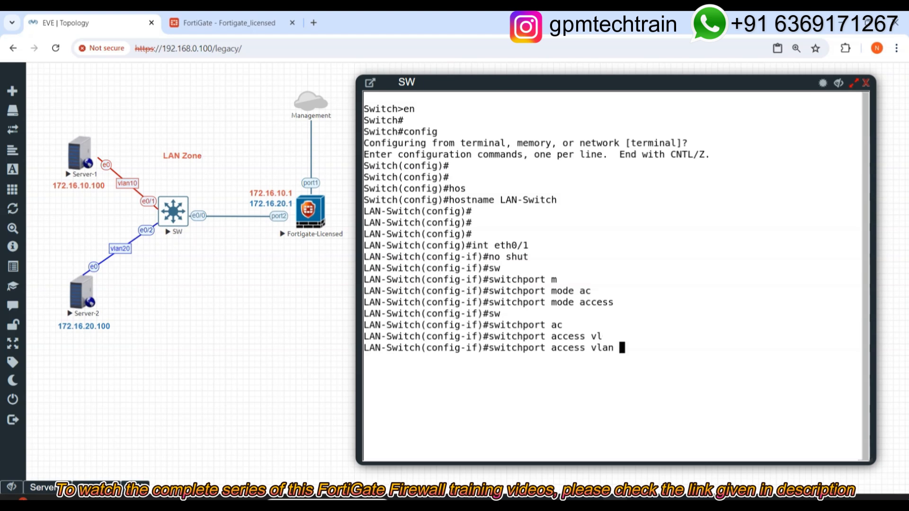
{"action": "type", "text": "10"}
{"action": "key", "text": "Return"}
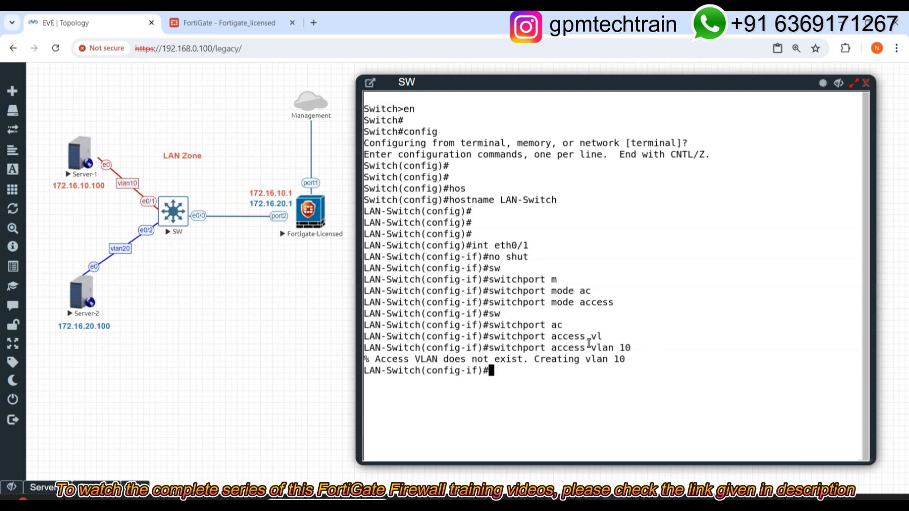
{"action": "key", "text": "Return"}
{"action": "key", "text": "Return"}
Step: Display the switch's VLAN summary from interface configuration mode with do show vlan brief
{"action": "type", "text": "show "}
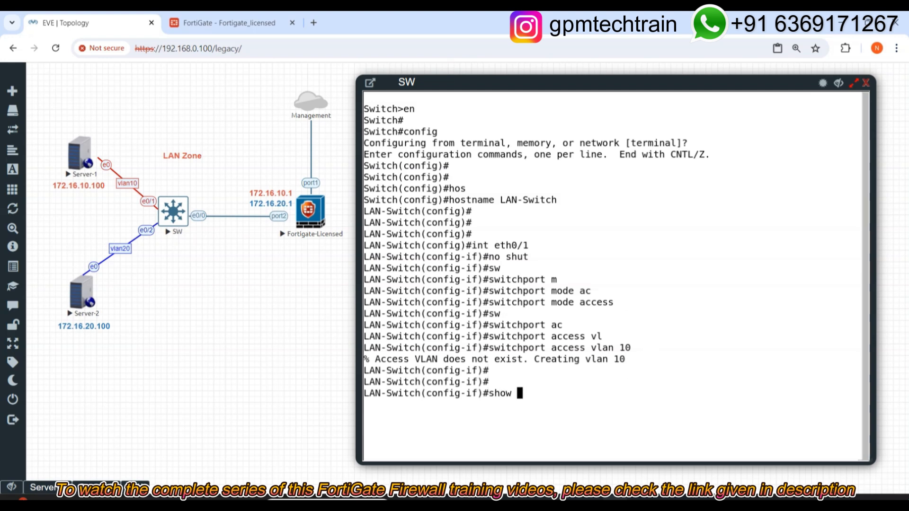
{"action": "type", "text": "v"}
{"action": "key", "text": "BackSpace"}
{"action": "key", "text": "BackSpace"}
{"action": "key", "text": "BackSpace"}
{"action": "key", "text": "BackSpace"}
{"action": "key", "text": "BackSpace"}
{"action": "key", "text": "BackSpace"}
{"action": "type", "text": "do who"}
{"action": "key", "text": "BackSpace"}
{"action": "key", "text": "BackSpace"}
{"action": "key", "text": "BackSpace"}
{"action": "key", "text": "BackSpace"}
{"action": "type", "text": "sho"}
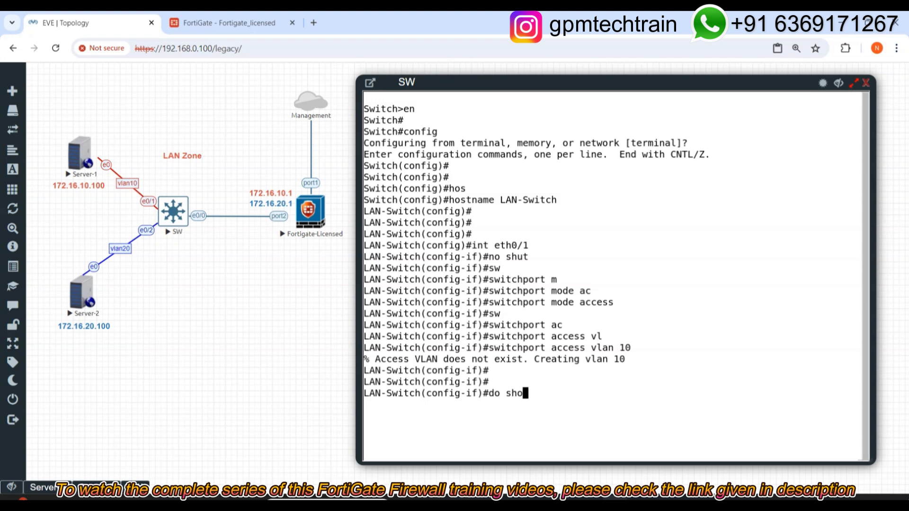
{"action": "type", "text": "w vlan brief"}
{"action": "key", "text": "Return"}
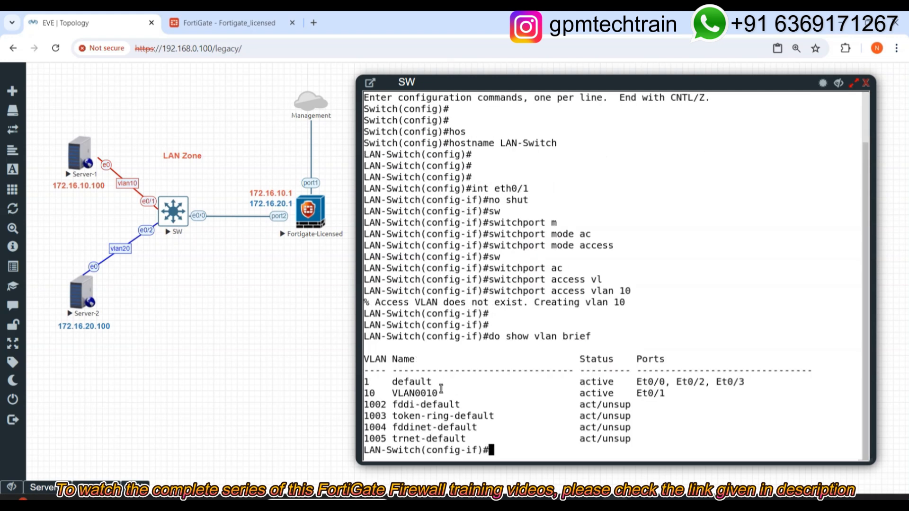
{"action": "key", "text": "Return"}
{"action": "key", "text": "Return"}
{"action": "key", "text": "Return"}
Step: Exit the eth0/1 interface configuration back to global configuration mode
{"action": "type", "text": "vlan"}
{"action": "key", "text": "BackSpace"}
{"action": "key", "text": "BackSpace"}
{"action": "key", "text": "BackSpace"}
{"action": "key", "text": "BackSpace"}
{"action": "key", "text": "BackSpace"}
{"action": "type", "text": "exi"}
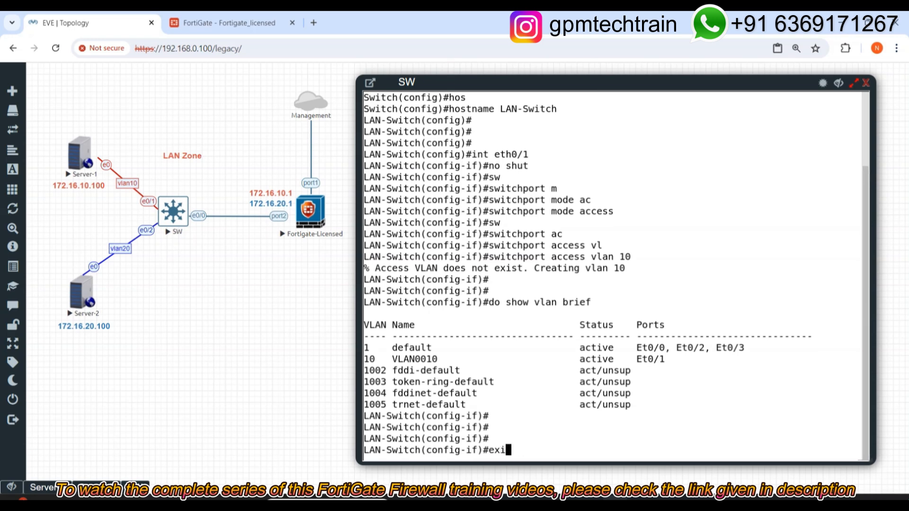
{"action": "type", "text": "t"}
{"action": "key", "text": "Return"}
{"action": "key", "text": "Return"}
{"action": "key", "text": "Return"}
{"action": "key", "text": "Return"}
{"action": "key", "text": "Return"}
{"action": "key", "text": "Return"}
{"action": "key", "text": "Return"}
{"action": "key", "text": "Return"}
Step: Create VLAN 20 with the name vlan20 and return to global configuration mode
{"action": "type", "text": "vlan 20"}
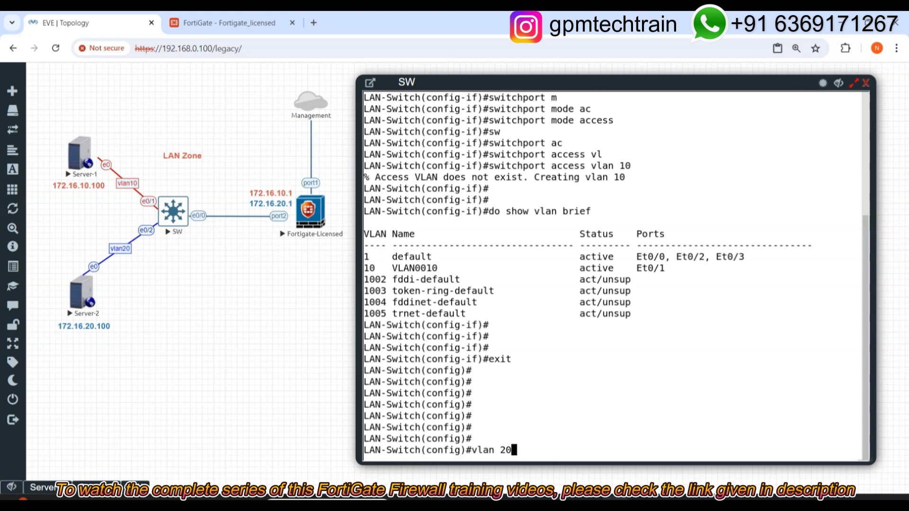
{"action": "key", "text": "Return"}
{"action": "type", "text": "name"}
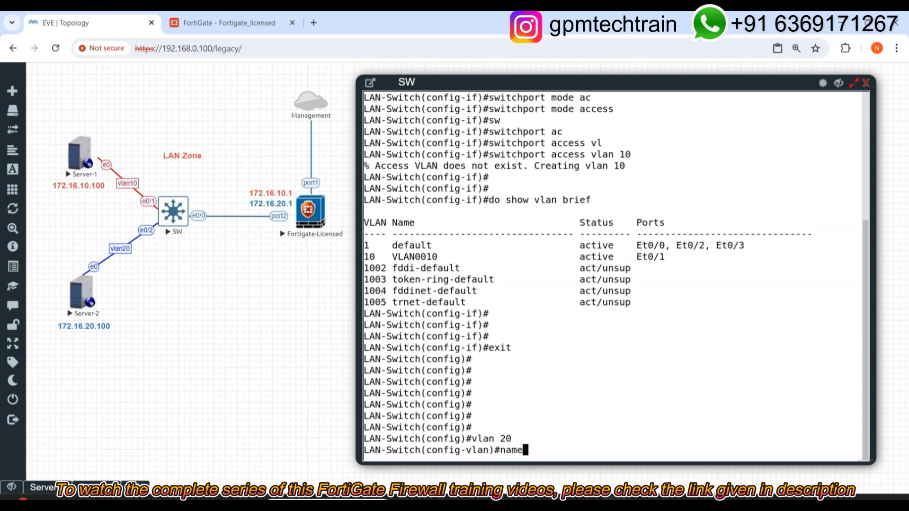
{"action": "key", "text": "Return"}
{"action": "type", "text": "name "}
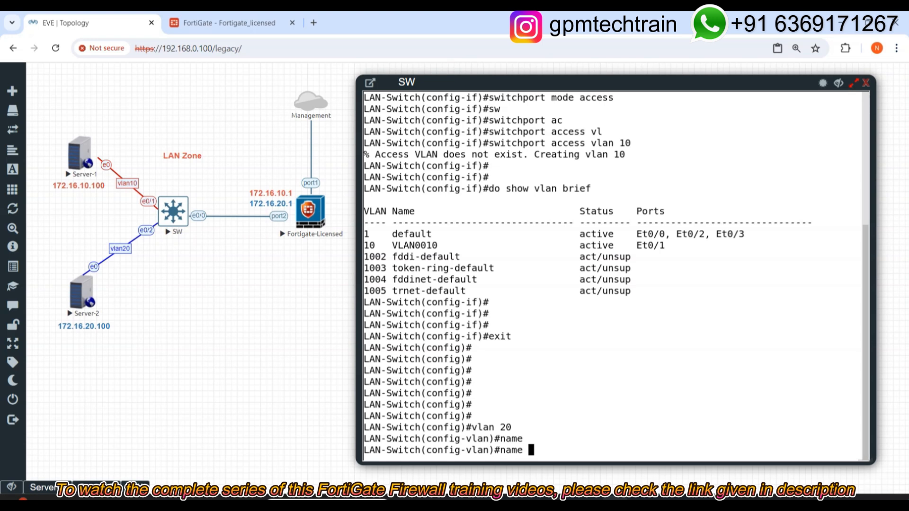
{"action": "type", "text": "vlan20"}
{"action": "key", "text": "Return"}
{"action": "type", "text": "exit"}
{"action": "key", "text": "Return"}
{"action": "key", "text": "Return"}
{"action": "key", "text": "Return"}
{"action": "key", "text": "Return"}
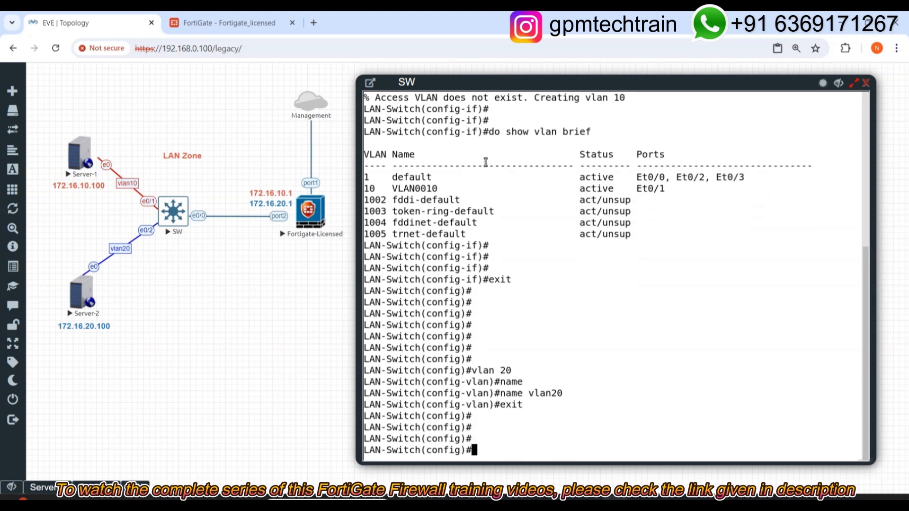
Step: Rename VLAN 10 as vlan10 on the LAN switch and return to global configuration mode
{"action": "scroll", "coordinate": [462, 233], "scroll_direction": "up", "scroll_amount": 3}
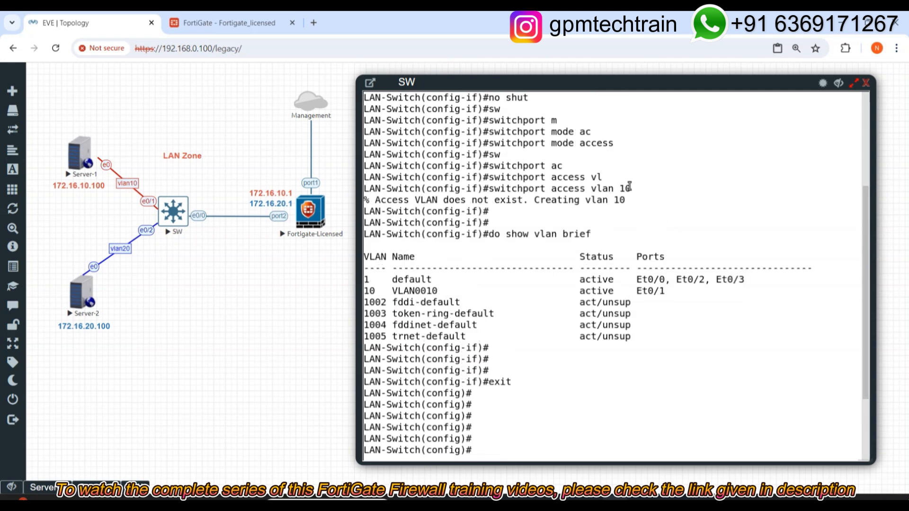
{"action": "left_click_drag", "start_coordinate": [377, 202], "coordinate": [636, 202]}
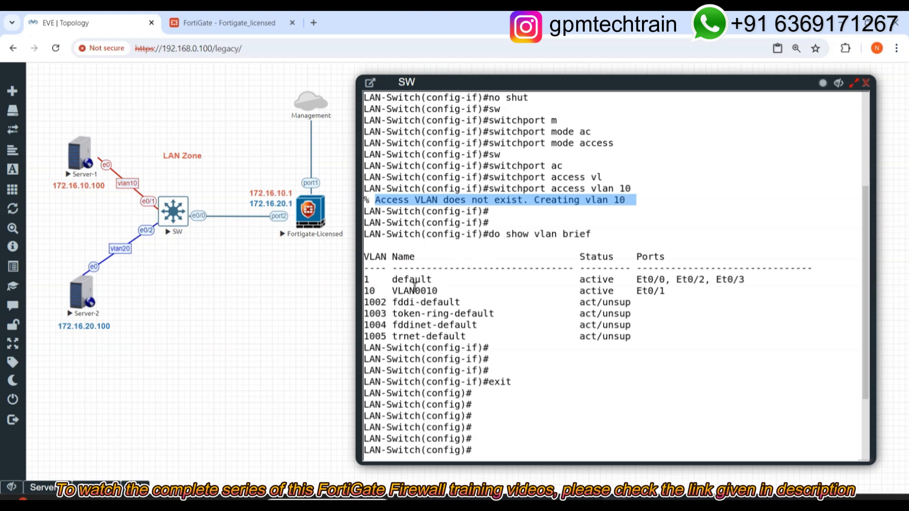
{"action": "left_click_drag", "start_coordinate": [391, 290], "coordinate": [444, 287]}
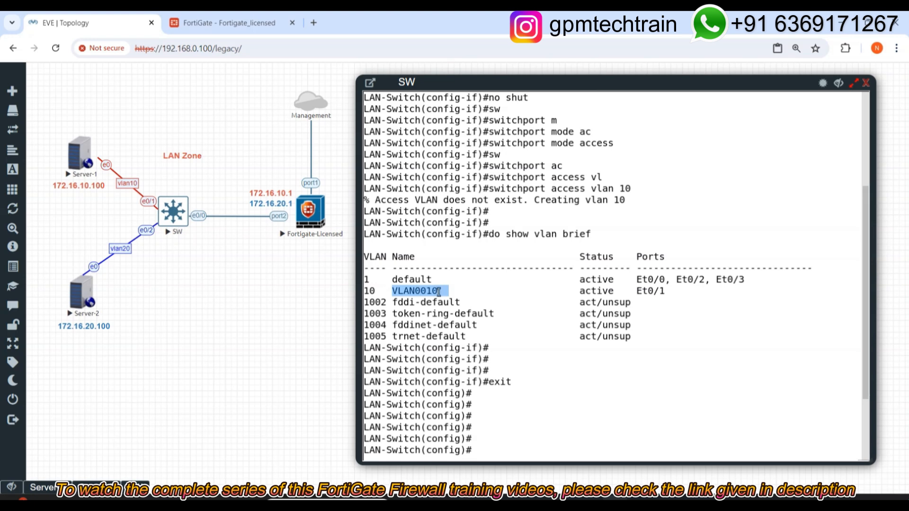
{"action": "left_click", "coordinate": [562, 304]}
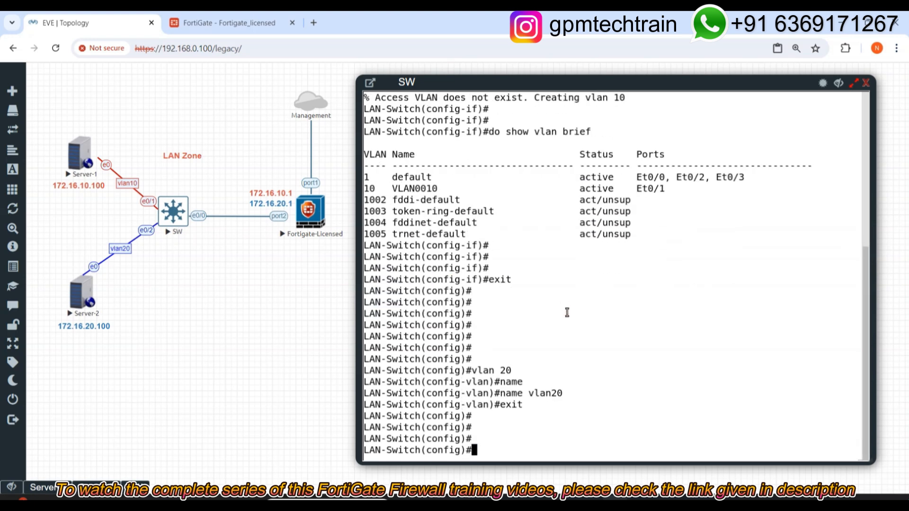
{"action": "type", "text": "vlan 10"}
{"action": "key", "text": "Return"}
{"action": "type", "text": "nam"}
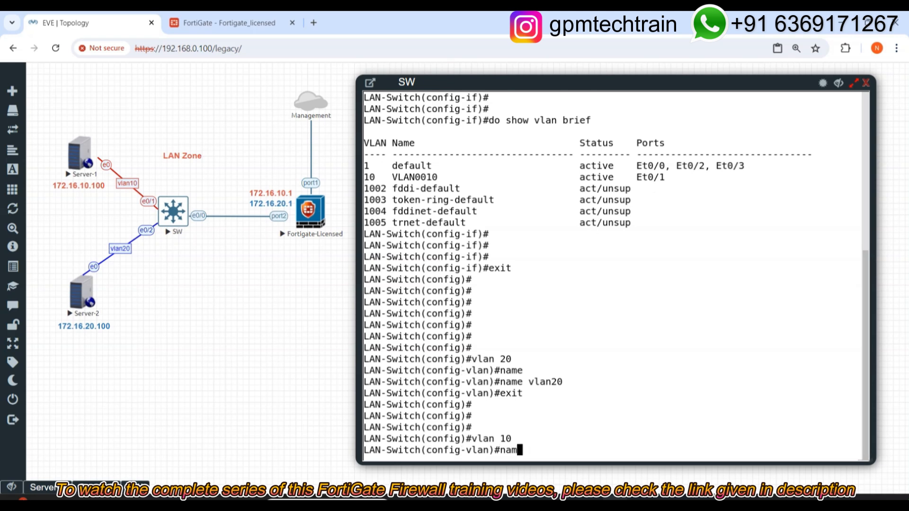
{"action": "key", "text": "Tab"}
{"action": "type", "text": "vlan"}
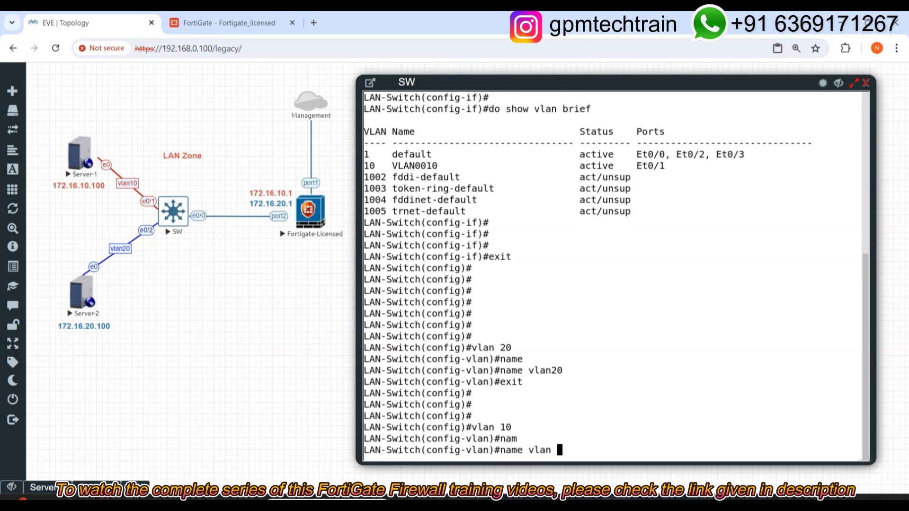
{"action": "key", "text": "BackSpace"}
{"action": "type", "text": "10"}
{"action": "key", "text": "Return"}
{"action": "type", "text": "exit"}
{"action": "key", "text": "Return"}
{"action": "key", "text": "Return"}
{"action": "key", "text": "Return"}
{"action": "key", "text": "Return"}
{"action": "key", "text": "Return"}
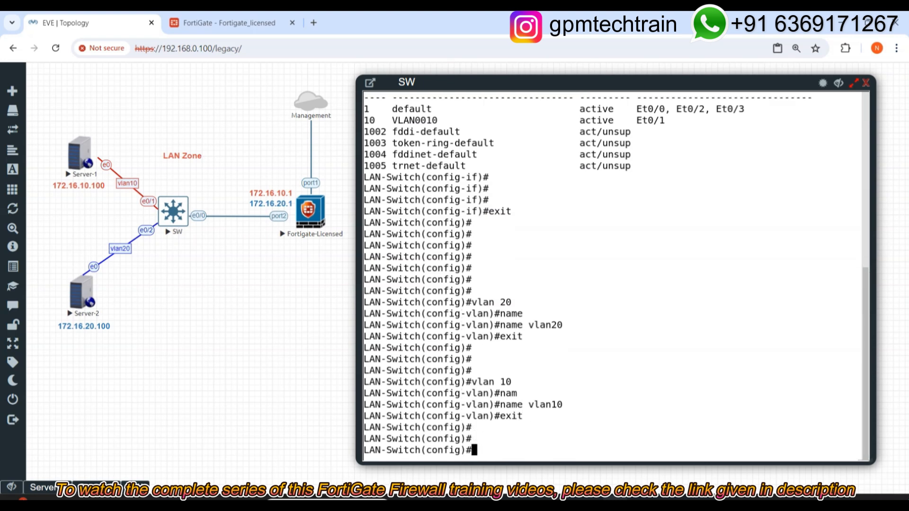
Step: Display the VLAN summary from global configuration mode with do show vlan brief to check the VLAN names
{"action": "type", "text": "do show "}
{"action": "type", "text": "v"}
{"action": "key", "text": "BackSpace"}
{"action": "type", "text": "vlan "}
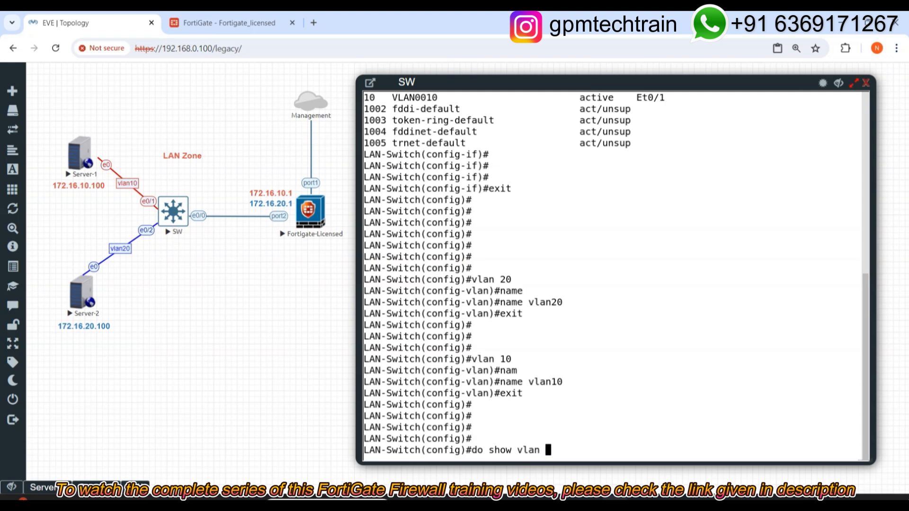
{"action": "type", "text": "brief"}
{"action": "key", "text": "Return"}
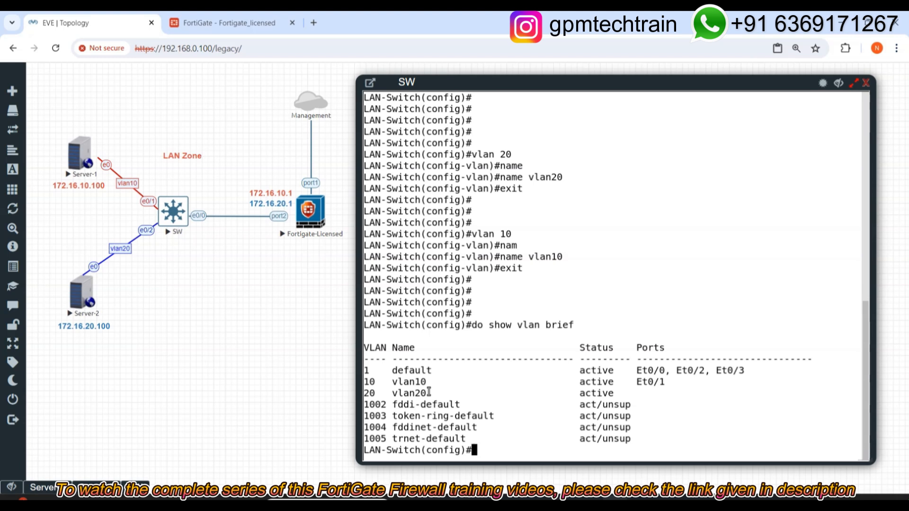
{"action": "key", "text": "Return"}
{"action": "key", "text": "Return"}
{"action": "key", "text": "Return"}
{"action": "key", "text": "Return"}
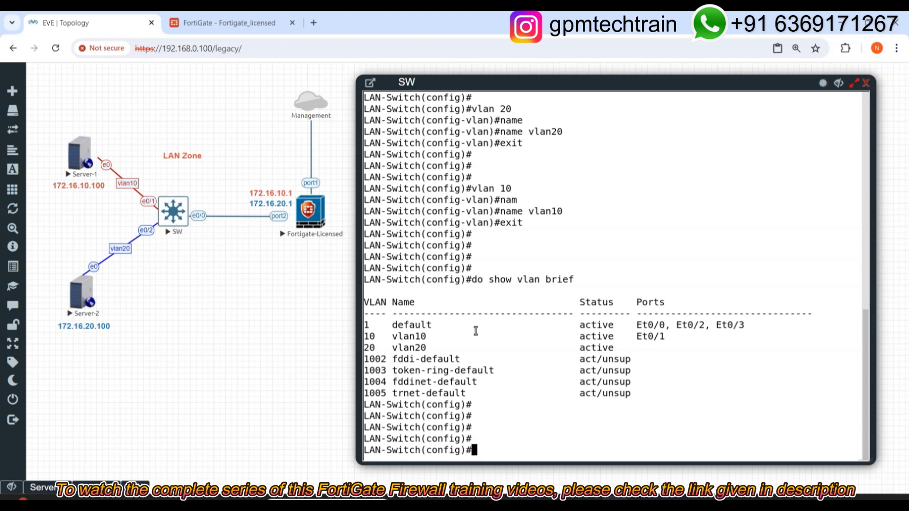
Step: Enter the configuration of interface eth0/2 and enable it with no shutdown
{"action": "key", "text": "Return"}
{"action": "key", "text": "Return"}
{"action": "key", "text": "Return"}
{"action": "key", "text": "Return"}
{"action": "type", "text": "int eth"}
{"action": "key", "text": "BackSpace"}
{"action": "type", "text": "0/2"}
{"action": "key", "text": "Return"}
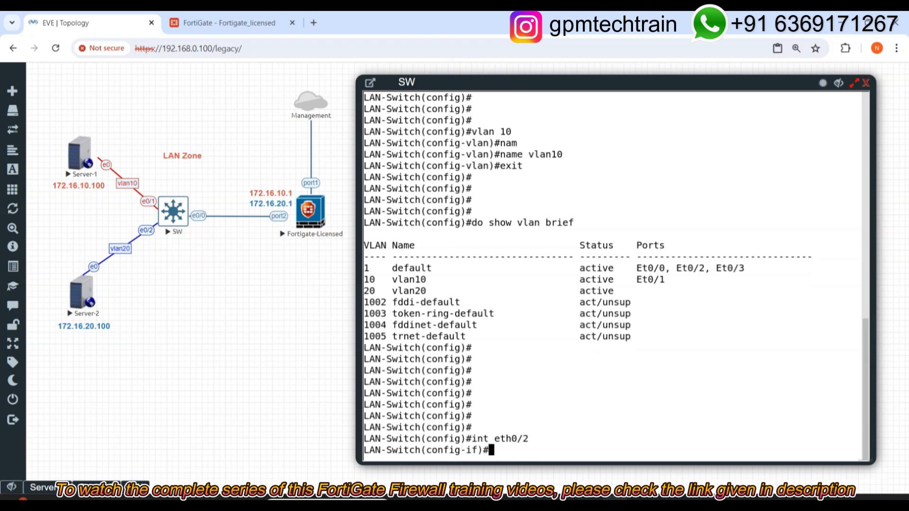
{"action": "type", "text": "nos  shu"}
{"action": "key", "text": "Tab"}
{"action": "key", "text": "Return"}
{"action": "key", "text": "Return"}
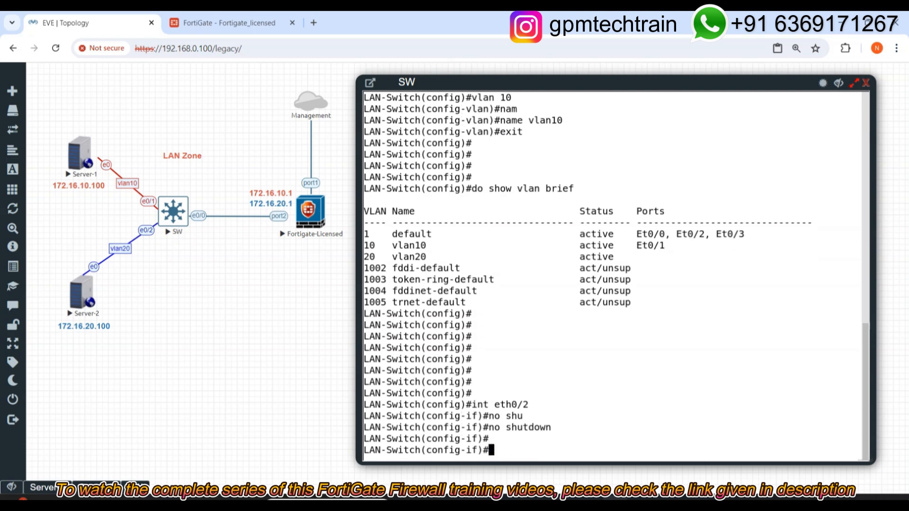
Step: Set interface eth0/2 to switchport access mode
{"action": "type", "text": "sw"}
{"action": "key", "text": "Tab"}
{"action": "type", "text": "mo"}
{"action": "key", "text": "Tab"}
{"action": "type", "text": "ac"}
{"action": "key", "text": "Tab"}
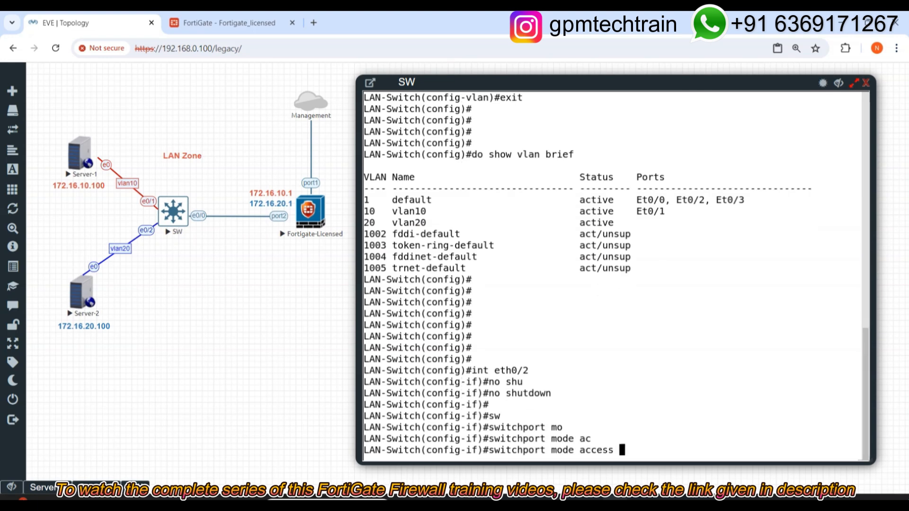
{"action": "key", "text": "Return"}
Step: Assign interface eth0/2 to access VLAN 20 and exit to global configuration mode
{"action": "type", "text": "switchport a"}
{"action": "key", "text": "Tab"}
{"action": "type", "text": "ac"}
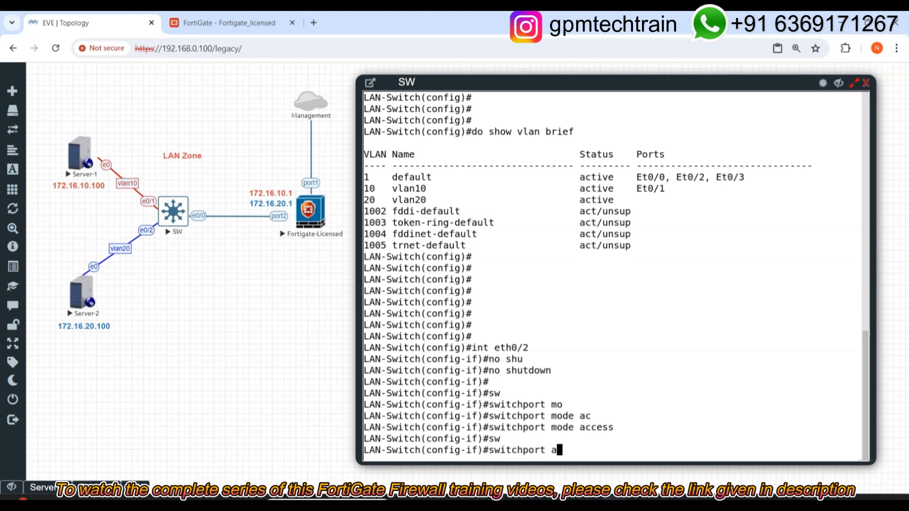
{"action": "key", "text": "Tab"}
{"action": "type", "text": "v"}
{"action": "key", "text": "Tab"}
{"action": "type", "text": "20"}
{"action": "key", "text": "Return"}
{"action": "type", "text": "exit"}
{"action": "key", "text": "Return"}
{"action": "key", "text": "Return"}
{"action": "key", "text": "Return"}
{"action": "key", "text": "Return"}
{"action": "key", "text": "Return"}
{"action": "key", "text": "Return"}
Step: Display the status of all switch interfaces with do show int des
{"action": "type", "text": "do show int des"}
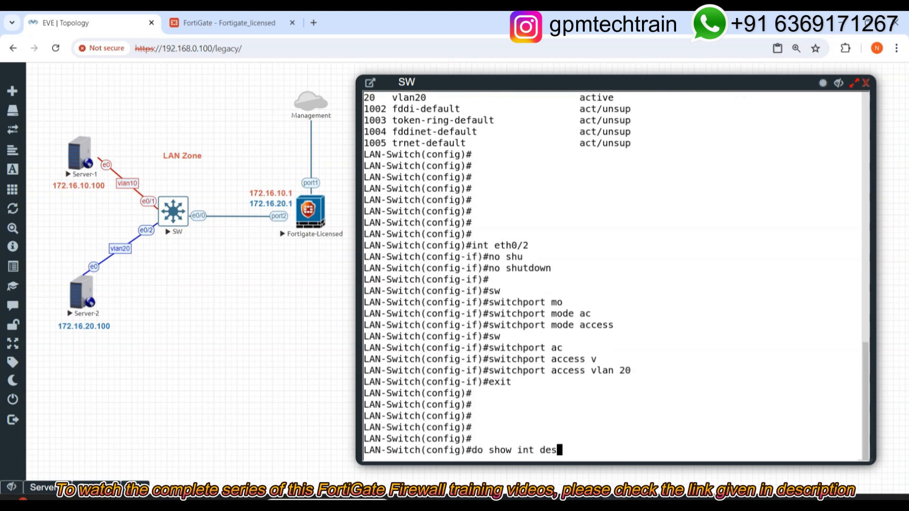
{"action": "key", "text": "Return"}
{"action": "key", "text": "Return"}
{"action": "key", "text": "Return"}
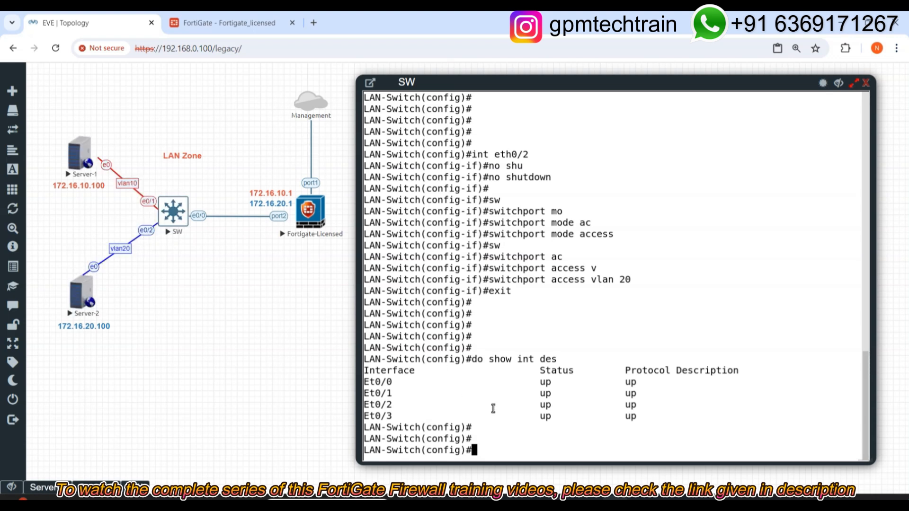
{"action": "key", "text": "Return"}
{"action": "key", "text": "Return"}
{"action": "key", "text": "Return"}
Step: Run do show vlan brief to check the port assignments of VLANs 10 and 20
{"action": "type", "text": "do show vlan brief"}
{"action": "key", "text": "Return"}
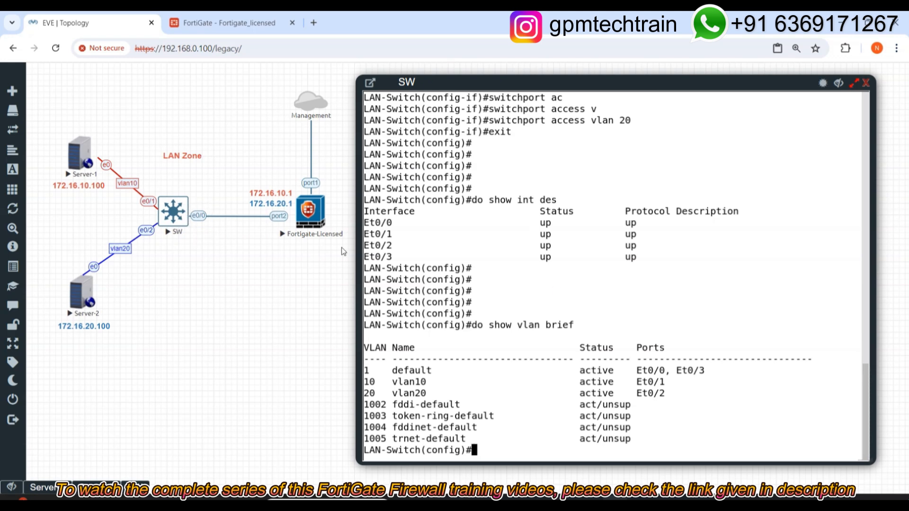
{"action": "key", "text": "Return"}
{"action": "key", "text": "Return"}
{"action": "key", "text": "Return"}
{"action": "key", "text": "Return"}
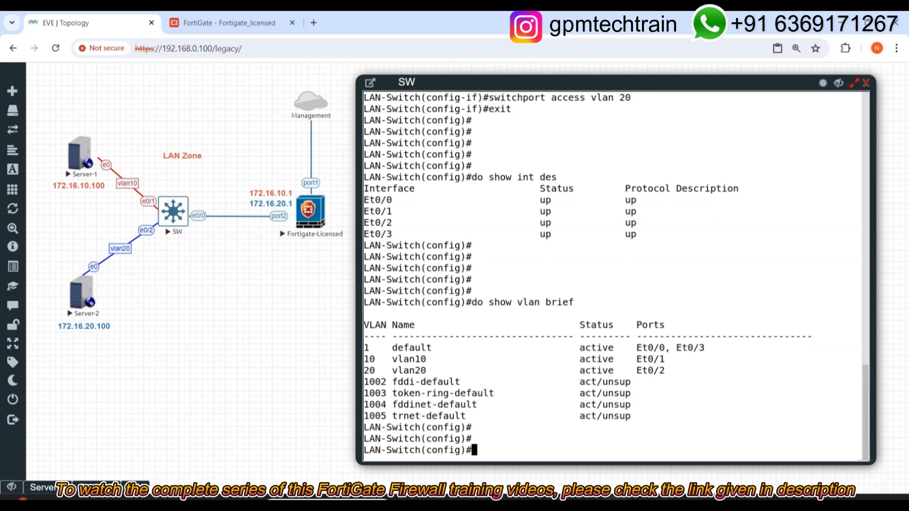
Step: Enter the configuration of interface ethernet 0/0 and enable it with no shutdown
{"action": "type", "text": "int eth"}
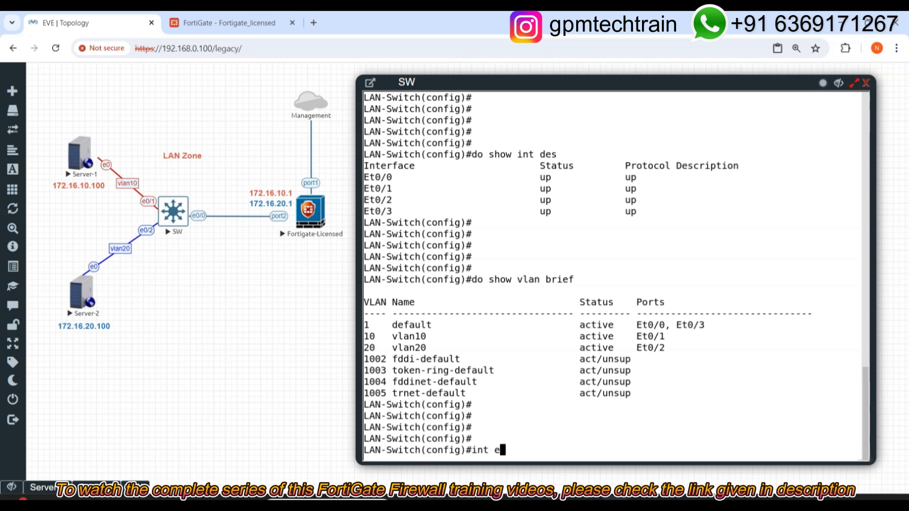
{"action": "key", "text": "Tab"}
{"action": "type", "text": "0/0"}
{"action": "key", "text": "Return"}
{"action": "type", "text": "no shutdown"}
{"action": "key", "text": "Tab"}
{"action": "key", "text": "Return"}
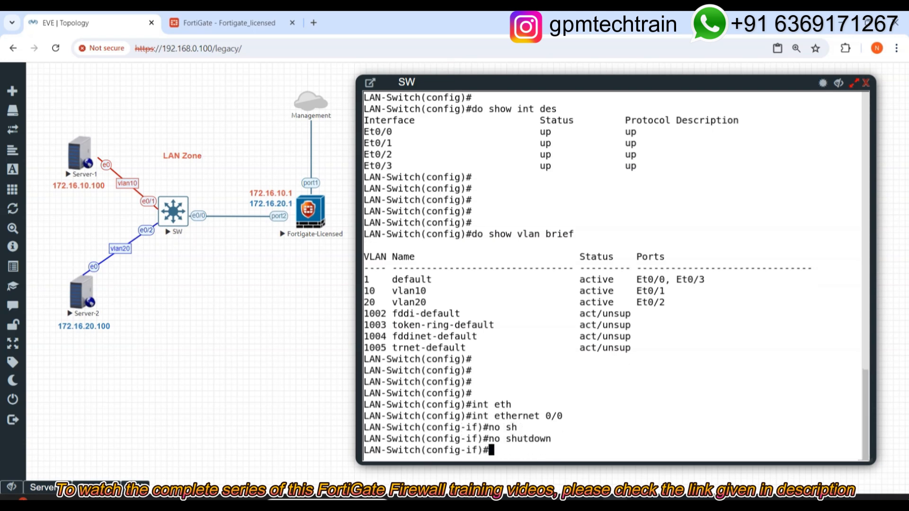
{"action": "key", "text": "Return"}
{"action": "key", "text": "Return"}
Step: Set the trunk encapsulation of interface ethernet 0/0 to dot1q
{"action": "type", "text": "sw"}
{"action": "key", "text": "Tab"}
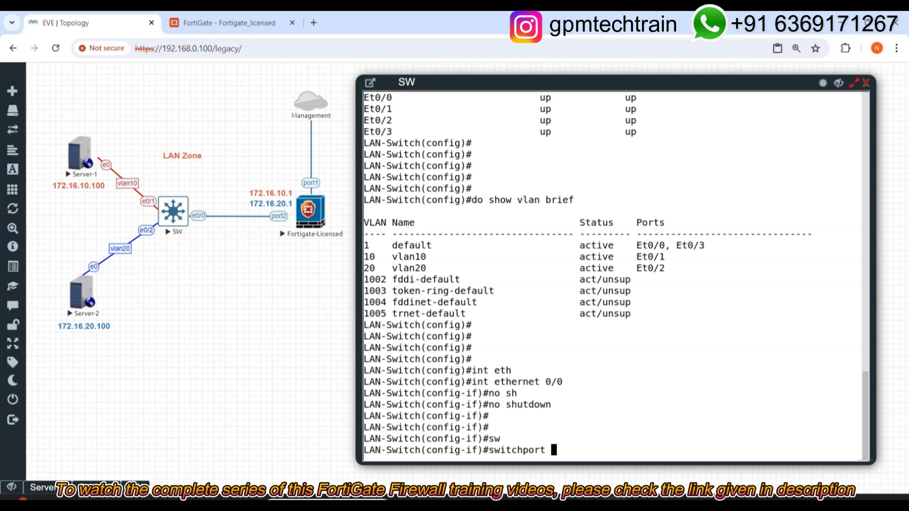
{"action": "type", "text": "tr"}
{"action": "key", "text": "Tab"}
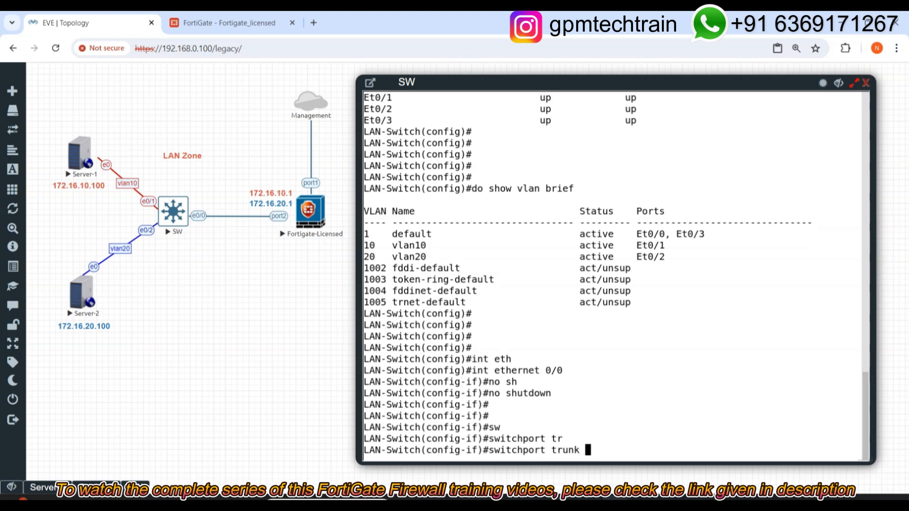
{"action": "type", "text": "e"}
{"action": "key", "text": "Tab"}
{"action": "type", "text": "d"}
{"action": "key", "text": "Tab"}
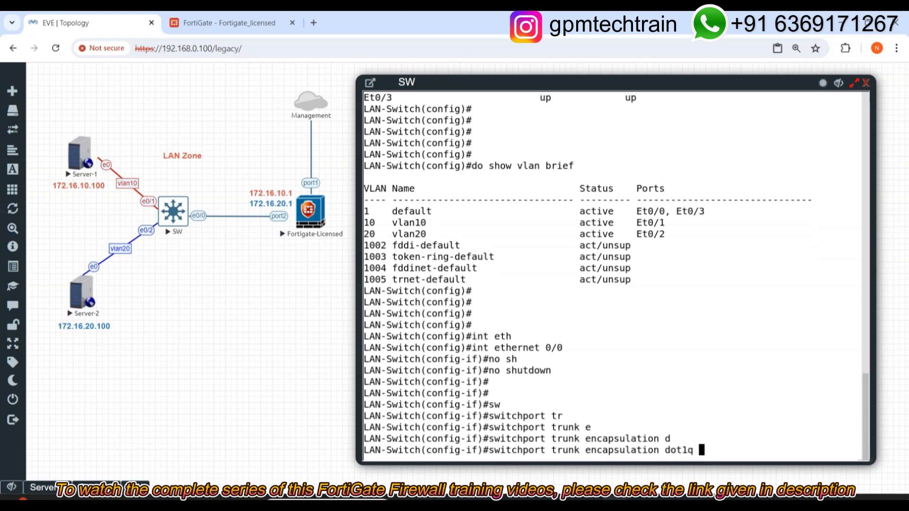
{"action": "key", "text": "Return"}
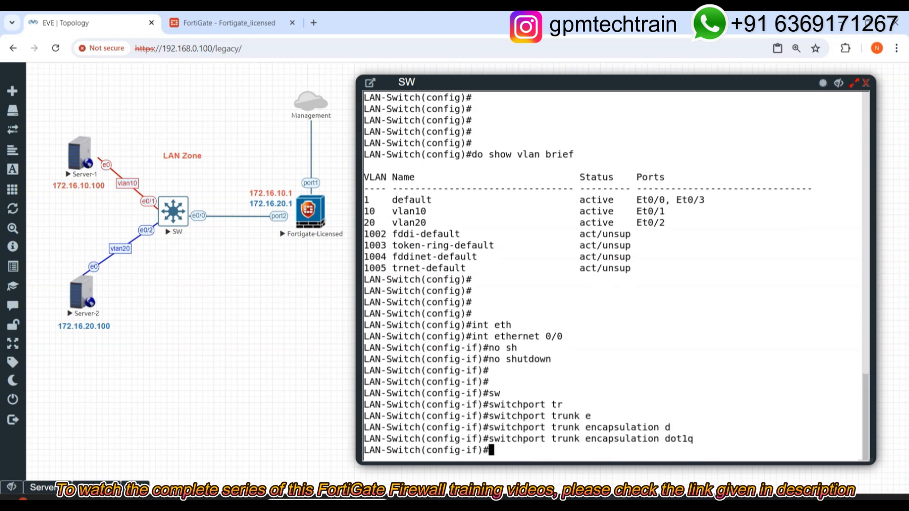
Step: Set interface ethernet 0/0 to switchport trunk mode
{"action": "type", "text": "sw"}
{"action": "key", "text": "Tab"}
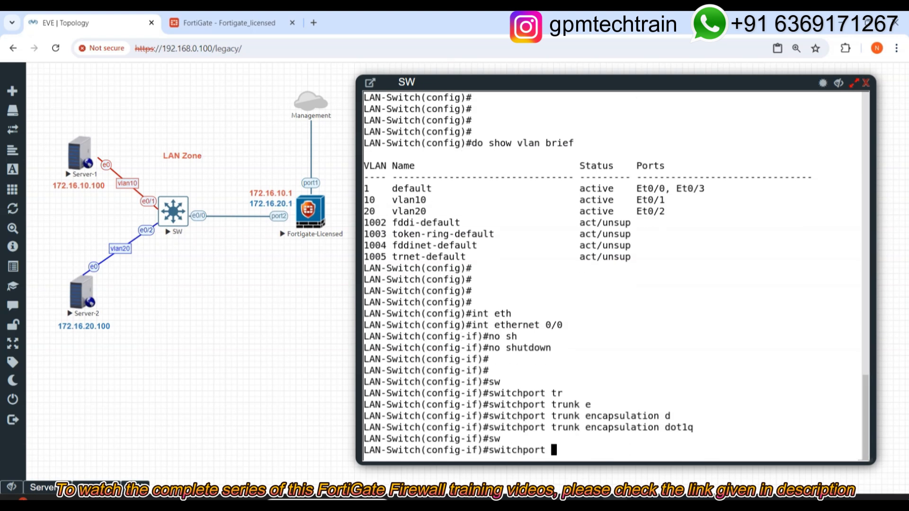
{"action": "type", "text": "mo"}
{"action": "key", "text": "Tab"}
{"action": "type", "text": "tr"}
{"action": "key", "text": "Tab"}
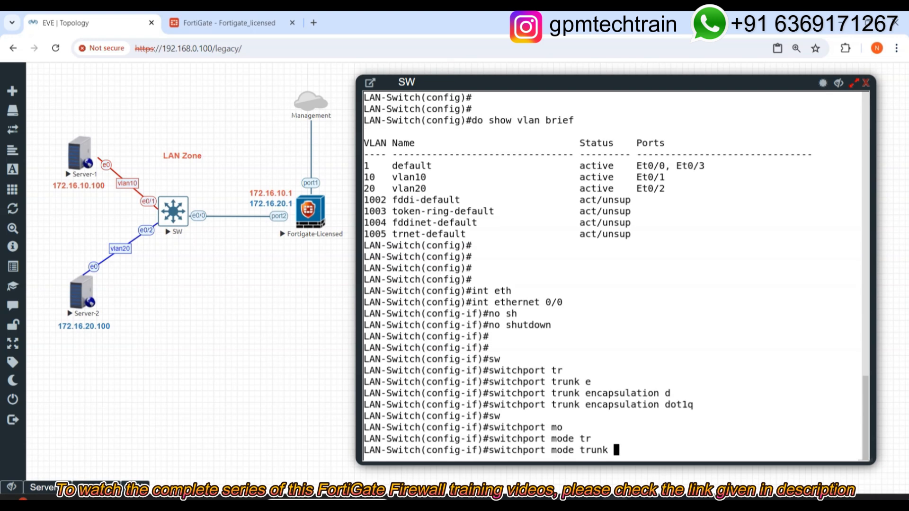
{"action": "key", "text": "Return"}
Step: Allow all VLANs on the ethernet 0/0 trunk with switchport trunk allowed vlan all
{"action": "type", "text": "sw"}
{"action": "key", "text": "Tab"}
{"action": "type", "text": "tr"}
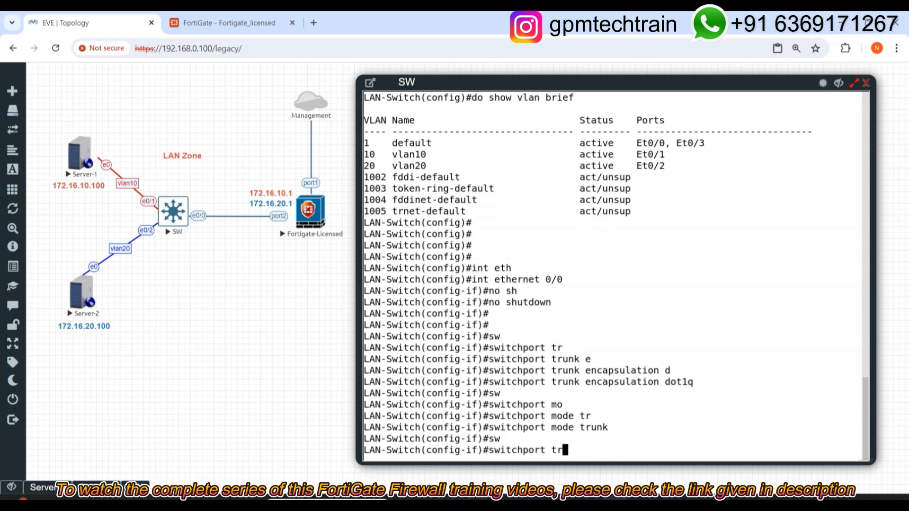
{"action": "key", "text": "Tab"}
{"action": "type", "text": "a"}
{"action": "key", "text": "Tab"}
{"action": "type", "text": "v"}
{"action": "key", "text": "Tab"}
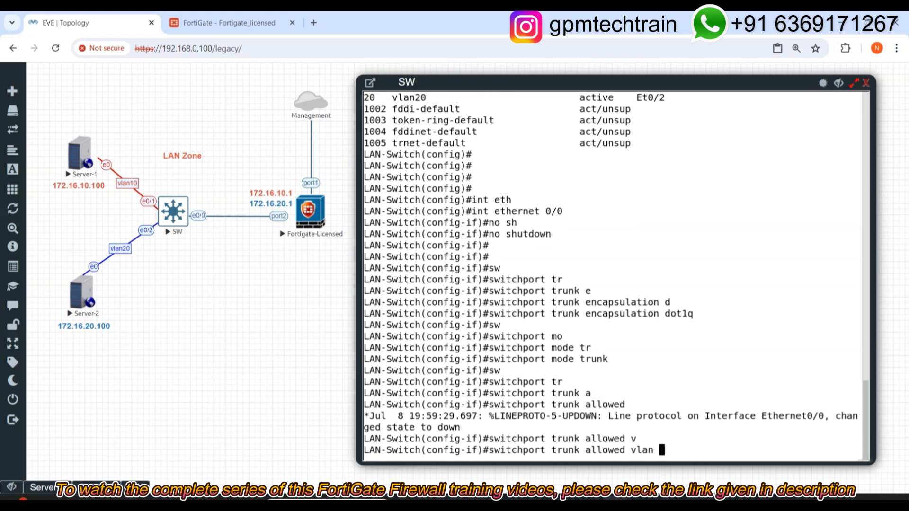
{"action": "type", "text": "a"}
{"action": "key", "text": "Tab"}
{"action": "type", "text": "ll"}
{"action": "key", "text": "Return"}
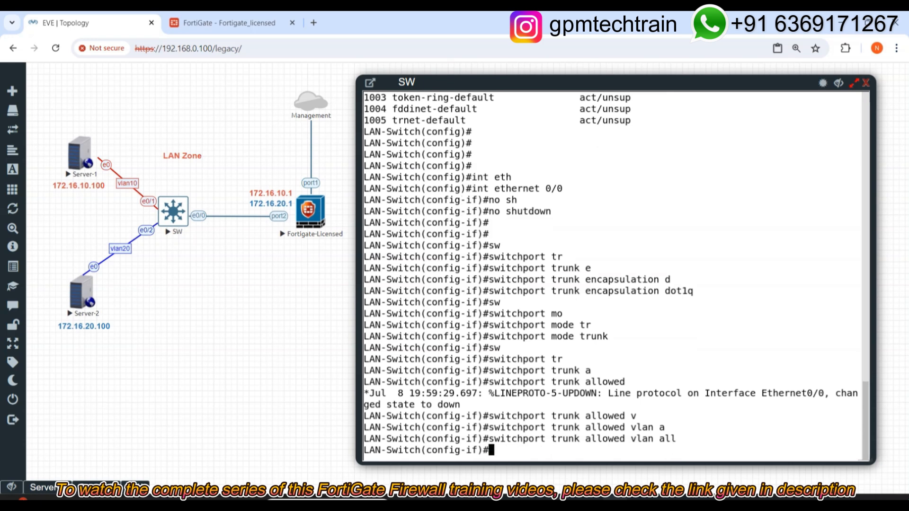
{"action": "key", "text": "Return"}
{"action": "key", "text": "Return"}
{"action": "key", "text": "Return"}
{"action": "key", "text": "Return"}
{"action": "key", "text": "Return"}
{"action": "key", "text": "Return"}
Step: Exit interface and global configuration modes back to the switch's privileged EXEC prompt
{"action": "type", "text": "exit"}
{"action": "key", "text": "Return"}
{"action": "key", "text": "Return"}
{"action": "key", "text": "Return"}
{"action": "key", "text": "Return"}
{"action": "key", "text": "Return"}
{"action": "key", "text": "Return"}
{"action": "type", "text": "exit"}
{"action": "key", "text": "Return"}
{"action": "key", "text": "Return"}
{"action": "key", "text": "Return"}
{"action": "key", "text": "Return"}
{"action": "key", "text": "Return"}
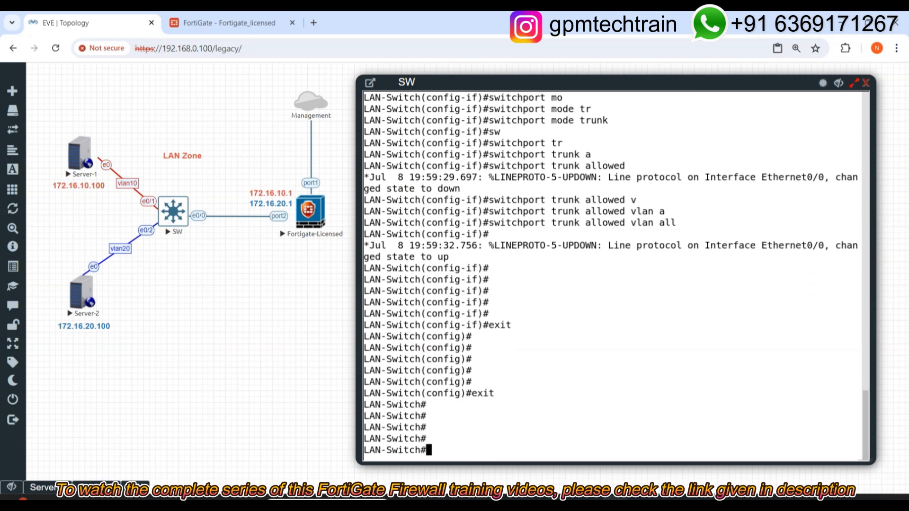
{"action": "key", "text": "Return"}
{"action": "key", "text": "Return"}
{"action": "key", "text": "Return"}
{"action": "key", "text": "Return"}
Step: Display the switch's full running-config and review the hostname and the trunk and access settings of its interfaces
{"action": "type", "text": "show run"}
{"action": "key", "text": "Tab"}
{"action": "key", "text": "Return"}
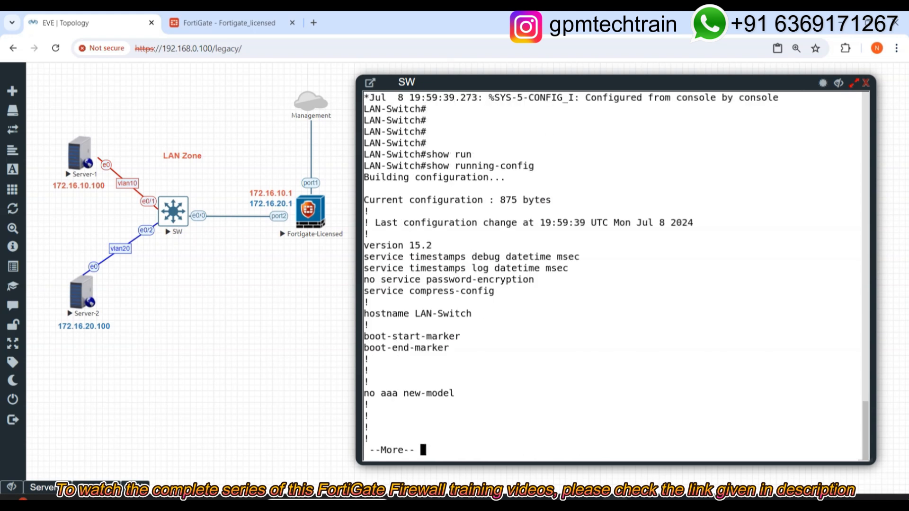
{"action": "left_click_drag", "start_coordinate": [475, 314], "coordinate": [415, 314]}
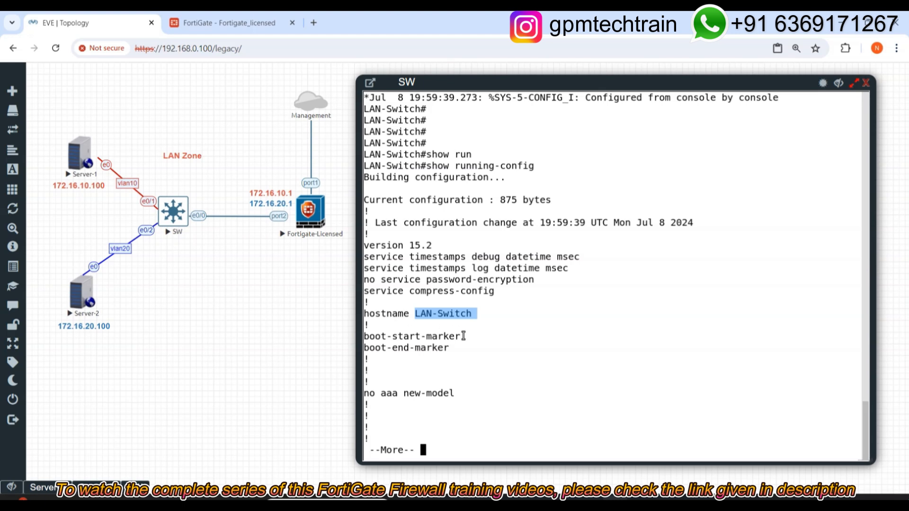
{"action": "key", "text": "space"}
{"action": "key", "text": "space"}
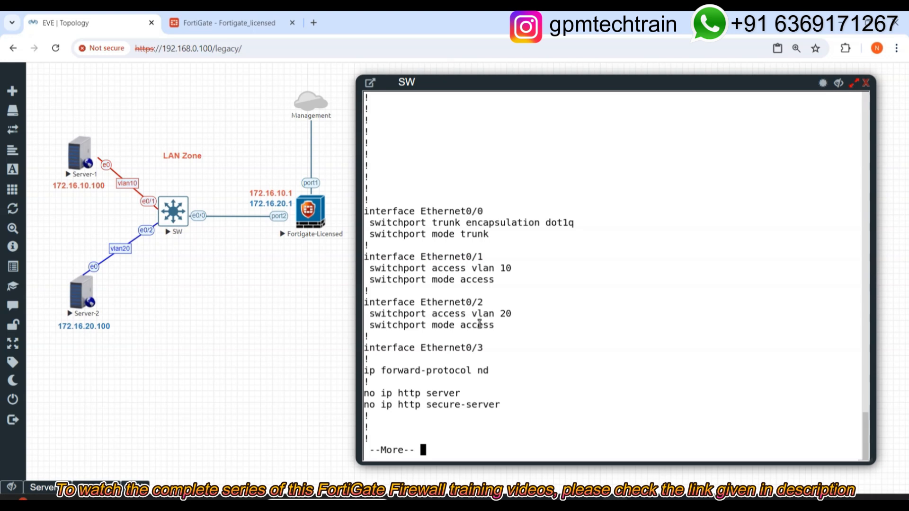
{"action": "key", "text": "space"}
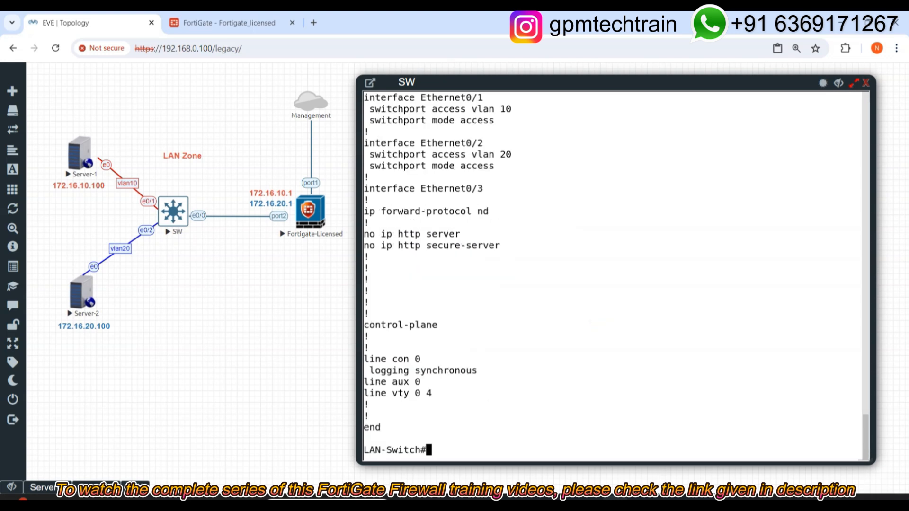
{"action": "key", "text": "Return"}
{"action": "key", "text": "Return"}
{"action": "key", "text": "Return"}
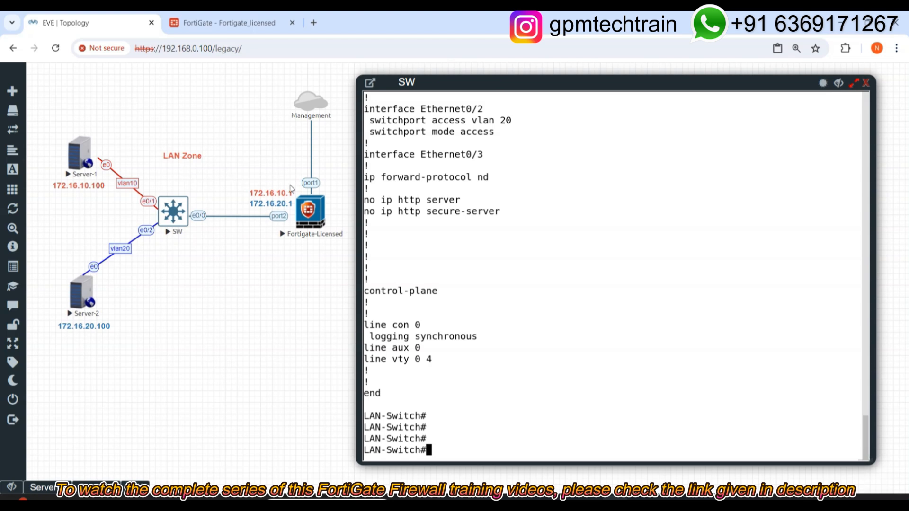
Step: Hide the SW console and review the enlarged LAN topology with its VLAN links and FortiGate gateway addresses
{"action": "left_click", "coordinate": [838, 84]}
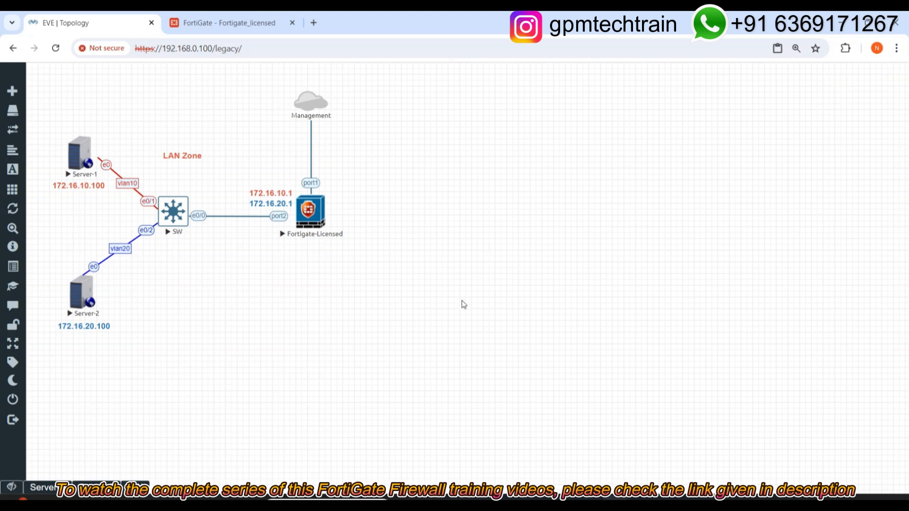
{"action": "left_click_drag", "start_coordinate": [429, 347], "coordinate": [89, 124]}
{"action": "key", "text": "ctrl+plus"}
{"action": "key", "text": "ctrl+plus"}
{"action": "left_click", "coordinate": [646, 301]}
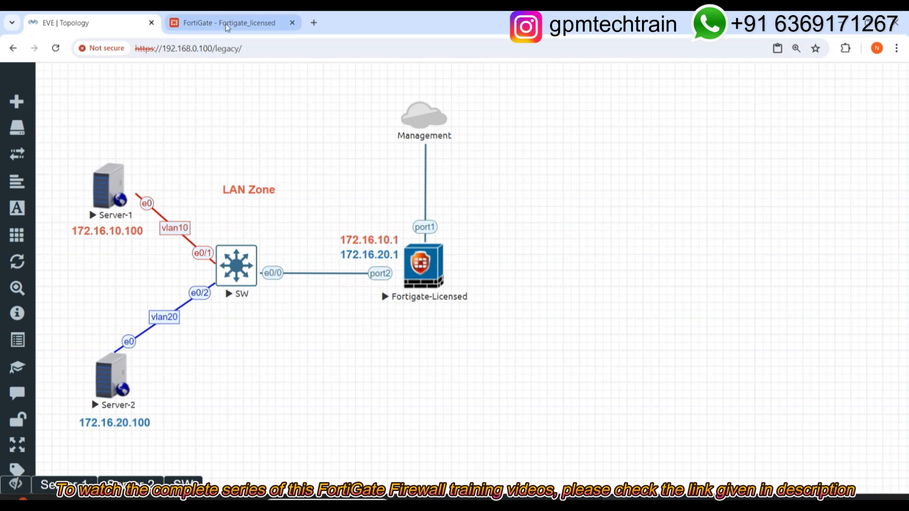
Step: Switch to the FortiGate web interface and open the list of network interfaces
{"action": "left_click", "coordinate": [208, 23]}
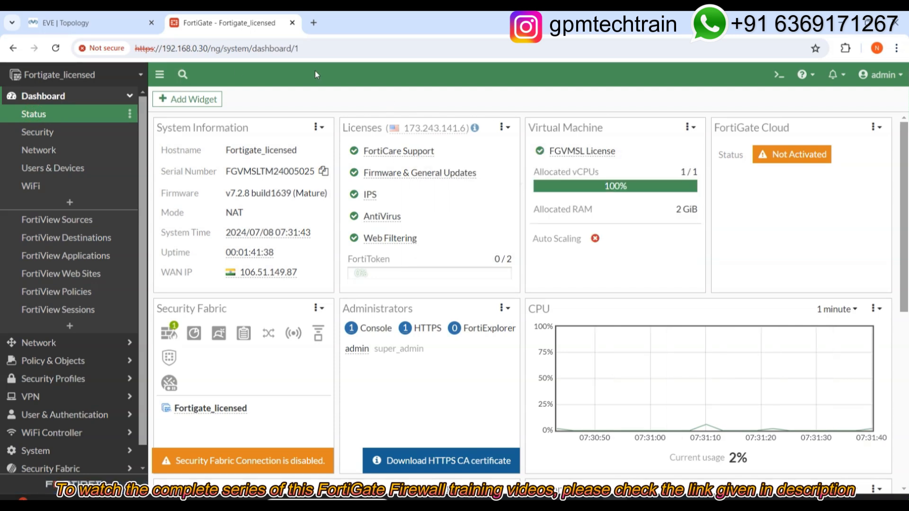
{"action": "left_click", "coordinate": [81, 23]}
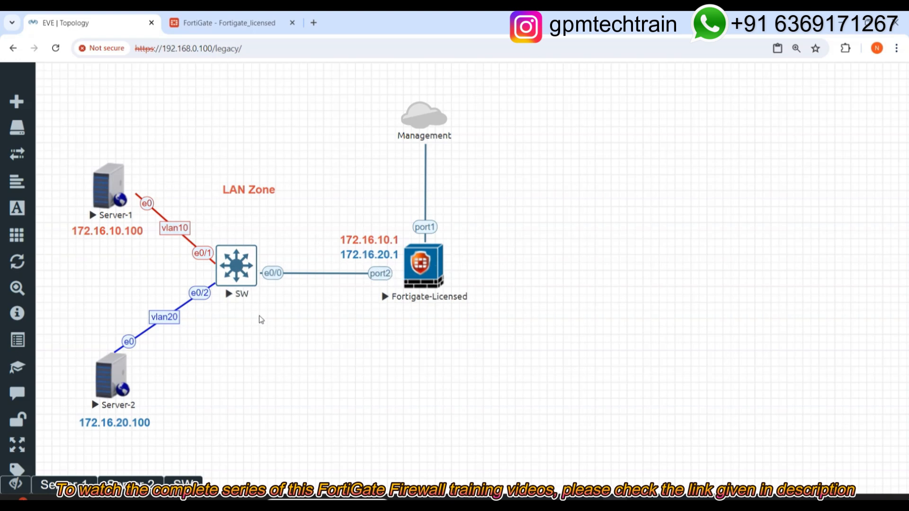
{"action": "left_click", "coordinate": [226, 25]}
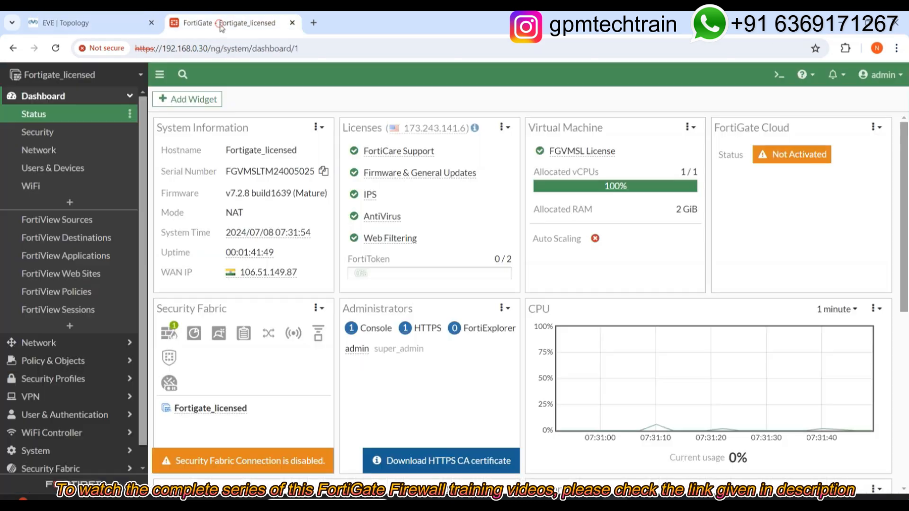
{"action": "left_click", "coordinate": [56, 344]}
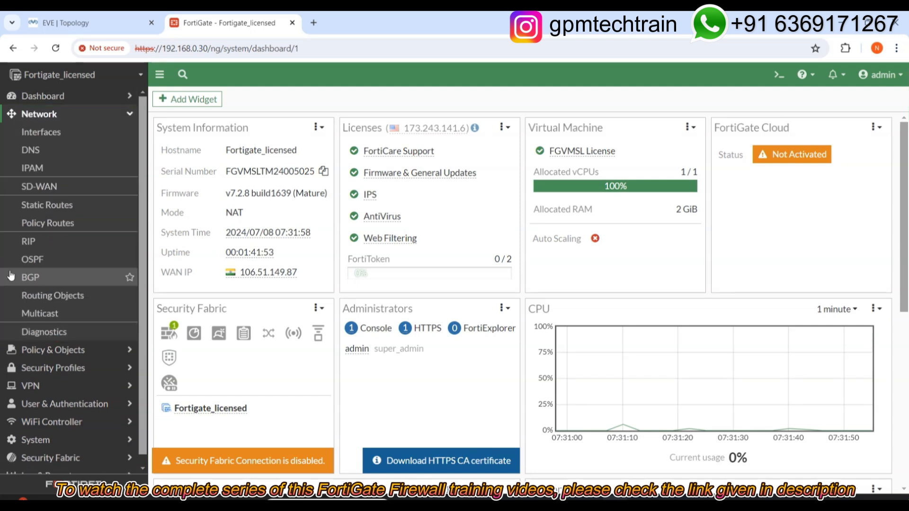
{"action": "left_click", "coordinate": [66, 134]}
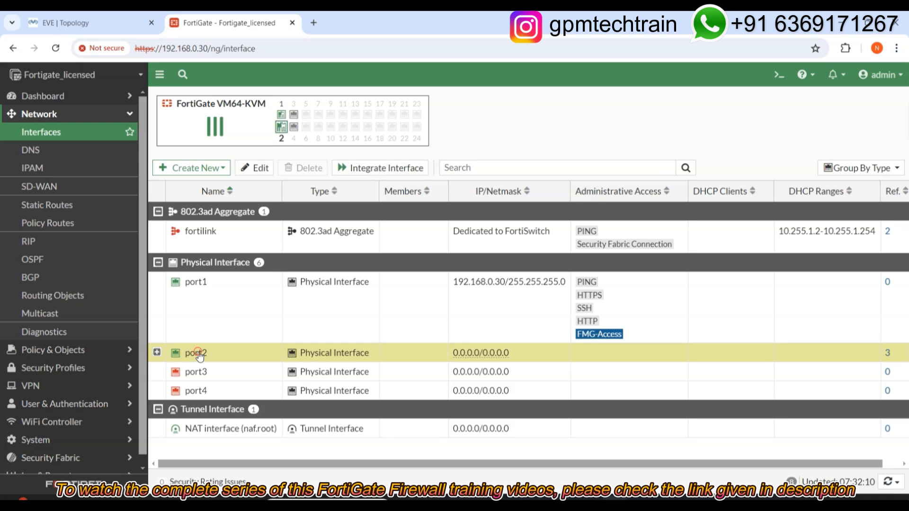
Step: Open port2 for editing and set its alias to LAN, checking the port against the EVE topology
{"action": "double_click", "coordinate": [198, 355]}
{"action": "mouse_move", "coordinate": [199, 356]}
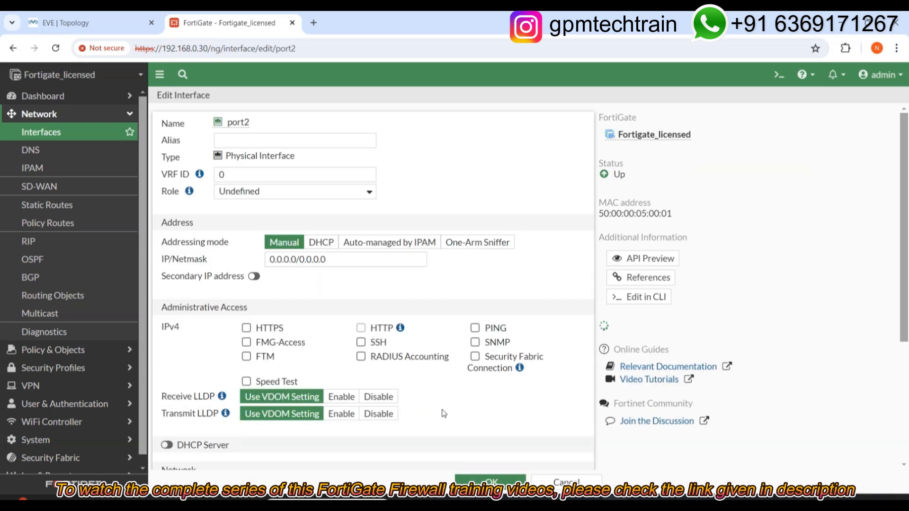
{"action": "left_click", "coordinate": [248, 144]}
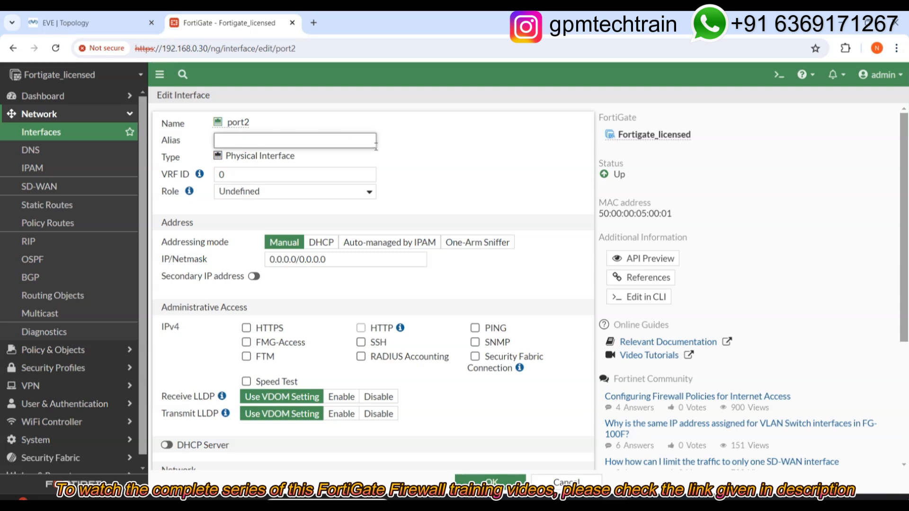
{"action": "type", "text": "LAN"}
{"action": "left_click", "coordinate": [127, 24]}
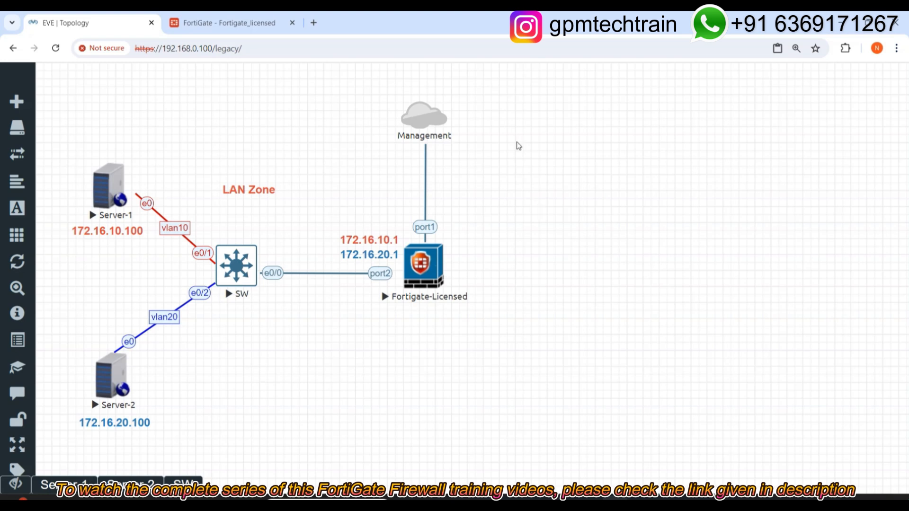
{"action": "left_click", "coordinate": [194, 27]}
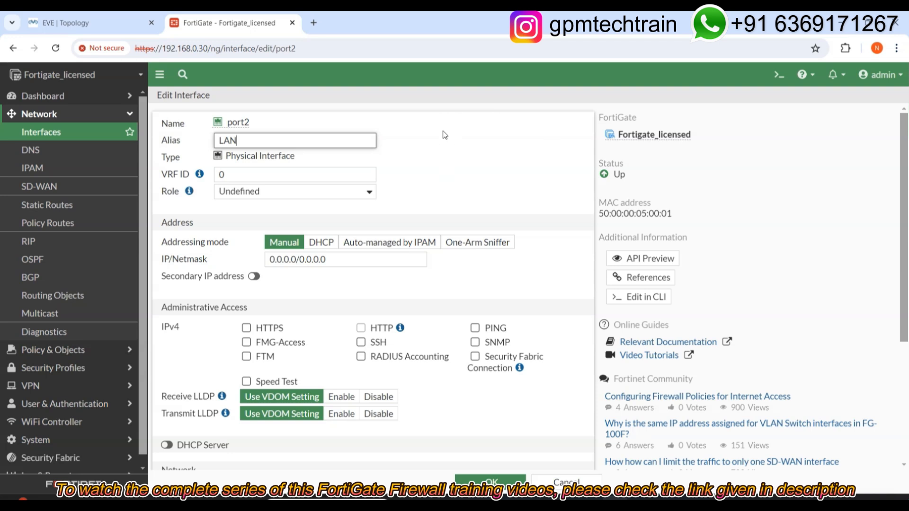
{"action": "left_click", "coordinate": [456, 145]}
Step: Set the role of port2 to LAN, keeping manual addressing
{"action": "double_click", "coordinate": [169, 191]}
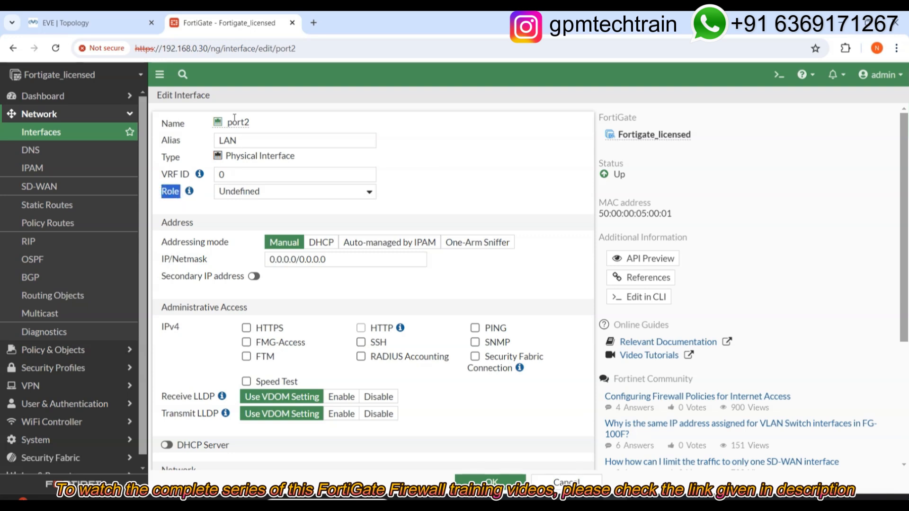
{"action": "left_click", "coordinate": [261, 193]}
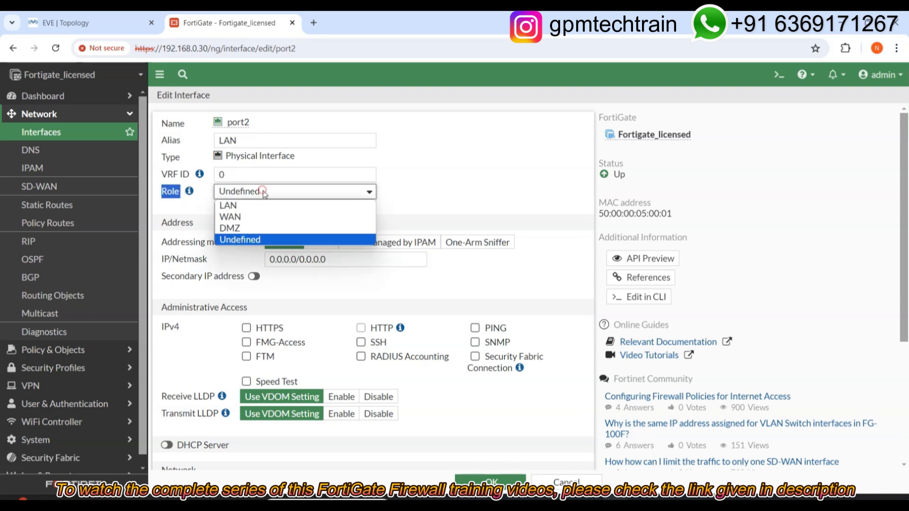
{"action": "left_click", "coordinate": [244, 206]}
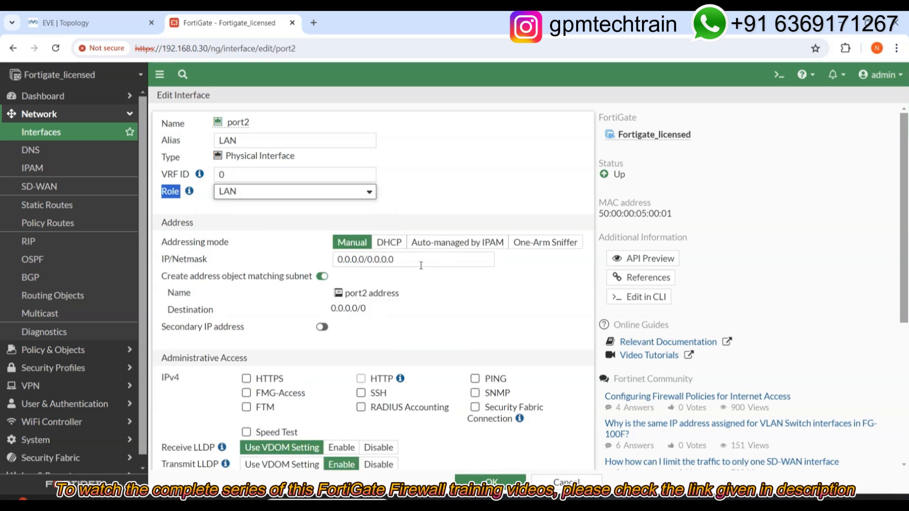
{"action": "triple_click", "coordinate": [421, 262]}
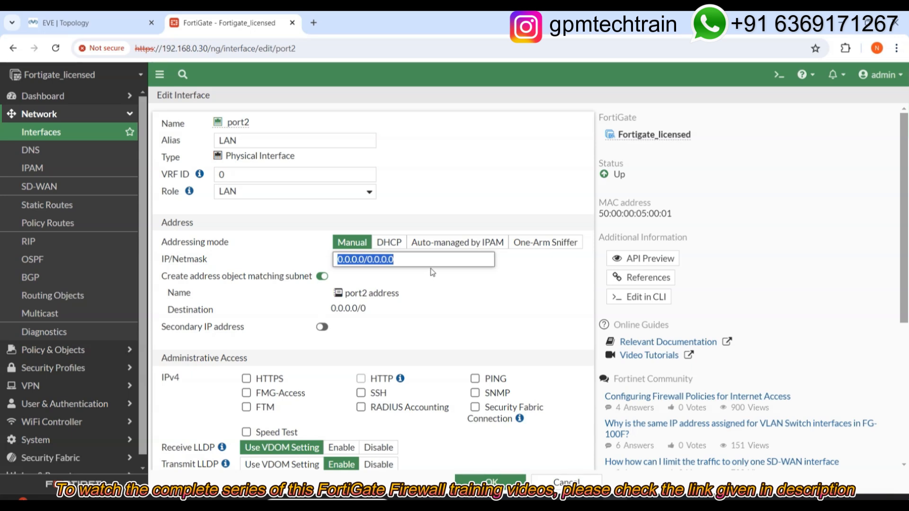
{"action": "left_click", "coordinate": [383, 274]}
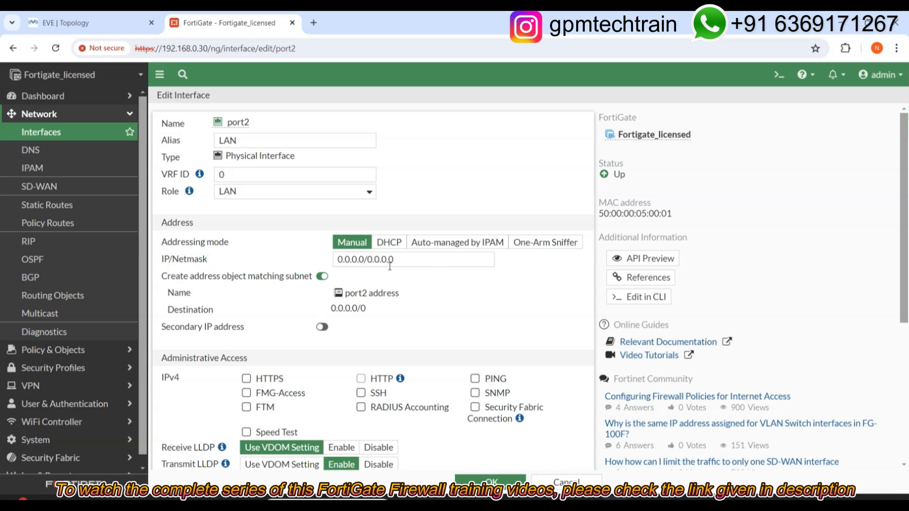
Step: Allow HTTPS, HTTP and PING administrative access on port2 and save the interface
{"action": "scroll", "coordinate": [491, 330], "scroll_direction": "down", "scroll_amount": 1}
{"action": "scroll", "coordinate": [491, 330], "scroll_direction": "down", "scroll_amount": 2}
{"action": "left_click", "coordinate": [264, 260]}
{"action": "left_click", "coordinate": [475, 260]}
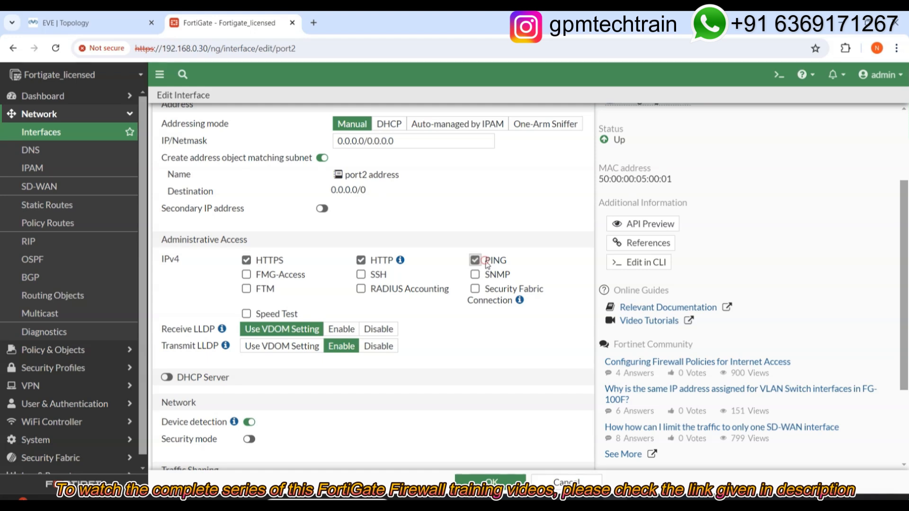
{"action": "scroll", "coordinate": [451, 329], "scroll_direction": "down", "scroll_amount": 3}
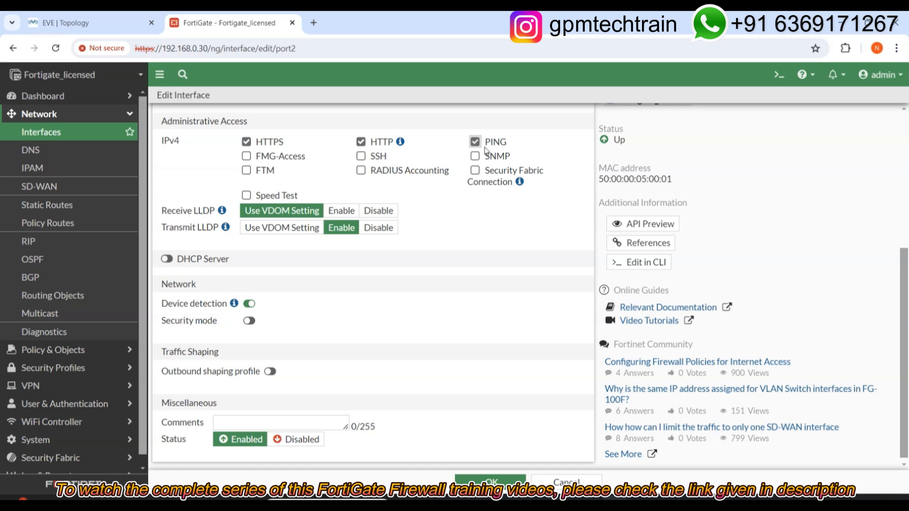
{"action": "left_click", "coordinate": [90, 23]}
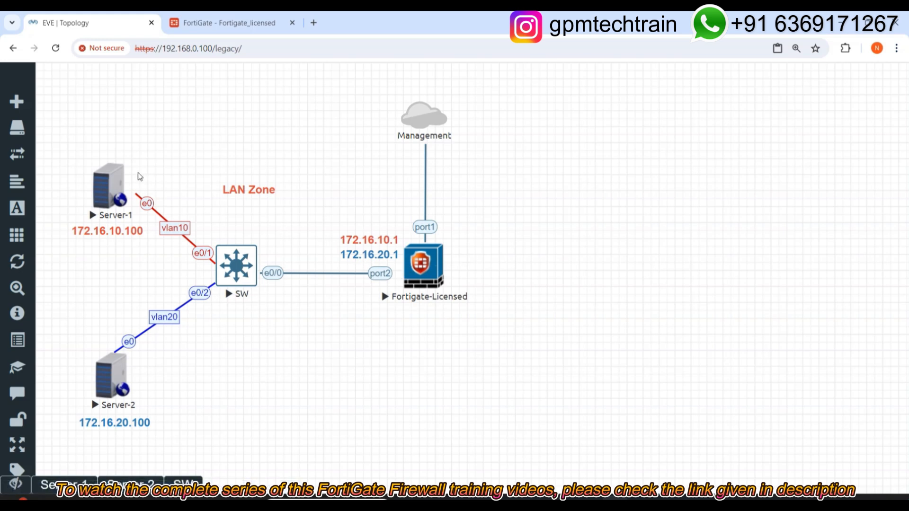
{"action": "left_click", "coordinate": [228, 23]}
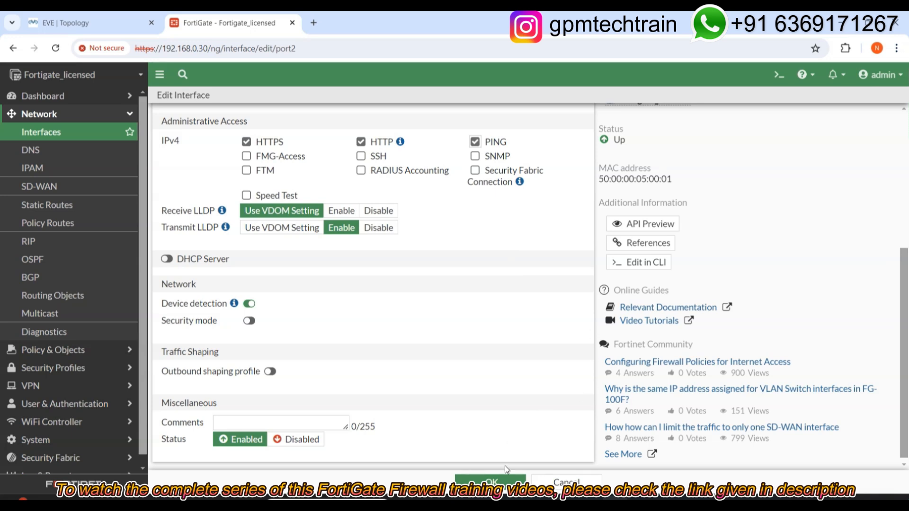
{"action": "left_click", "coordinate": [490, 480]}
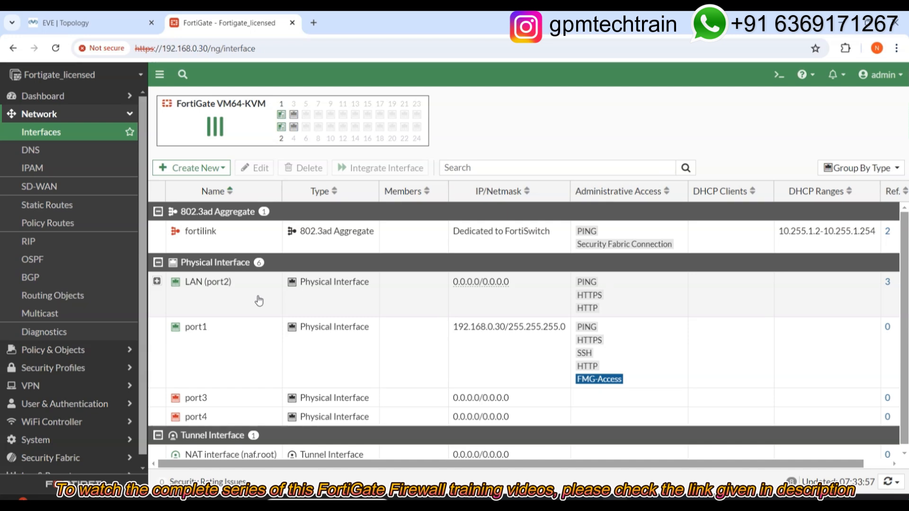
Step: Start creating a new FortiGate interface with VLAN as its type
{"action": "left_click", "coordinate": [181, 169]}
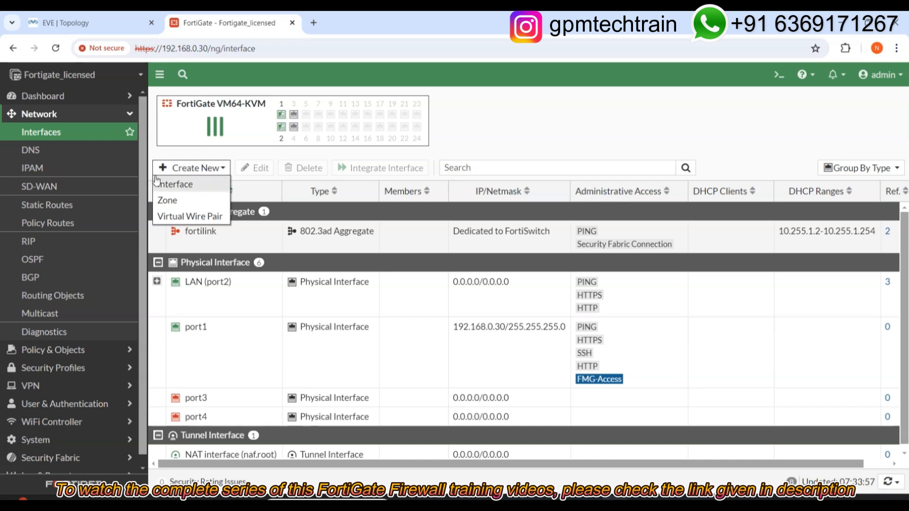
{"action": "left_click", "coordinate": [194, 184]}
{"action": "left_click", "coordinate": [264, 123]}
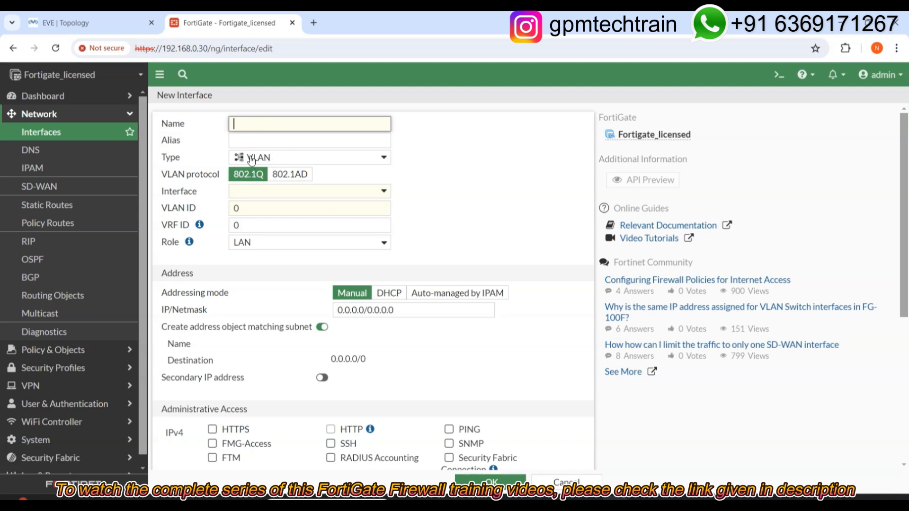
{"action": "left_click", "coordinate": [284, 159]}
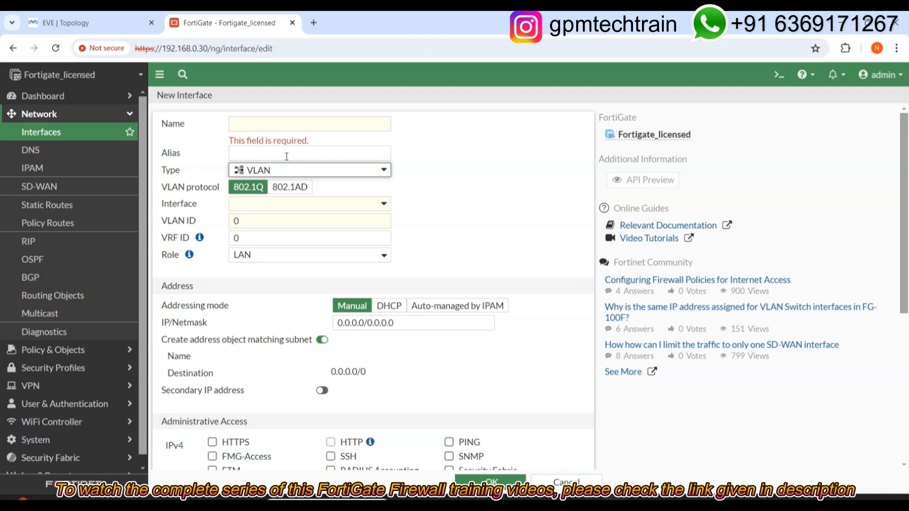
{"action": "left_click", "coordinate": [303, 169]}
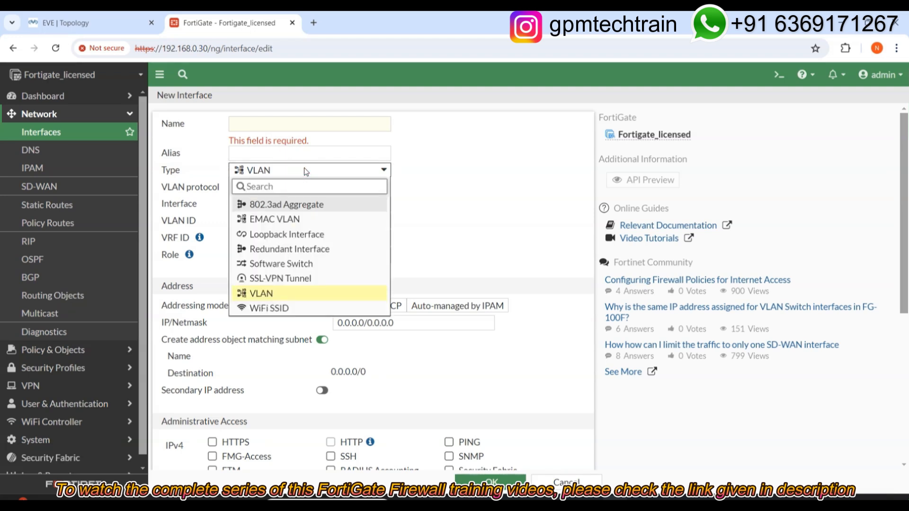
{"action": "left_click", "coordinate": [272, 294]}
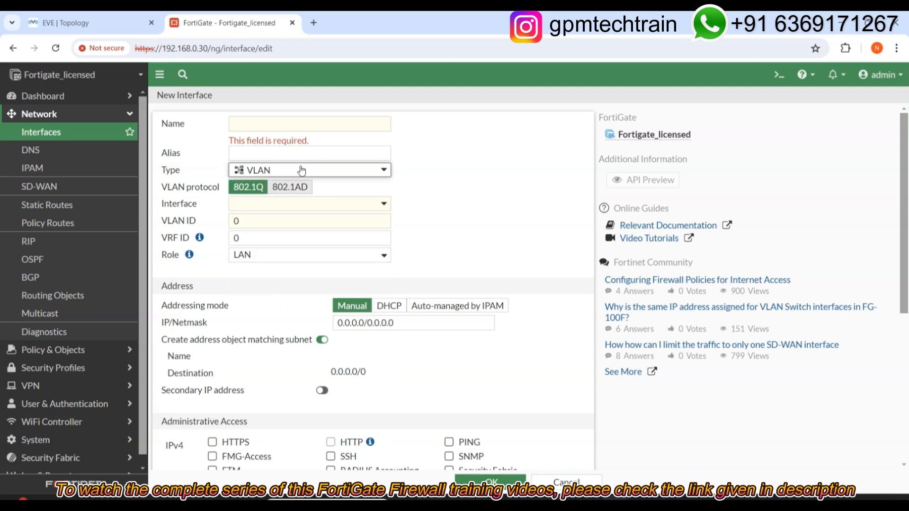
Step: Name the new VLAN interface vlan-10 and give it the alias vlan10
{"action": "left_click", "coordinate": [305, 125]}
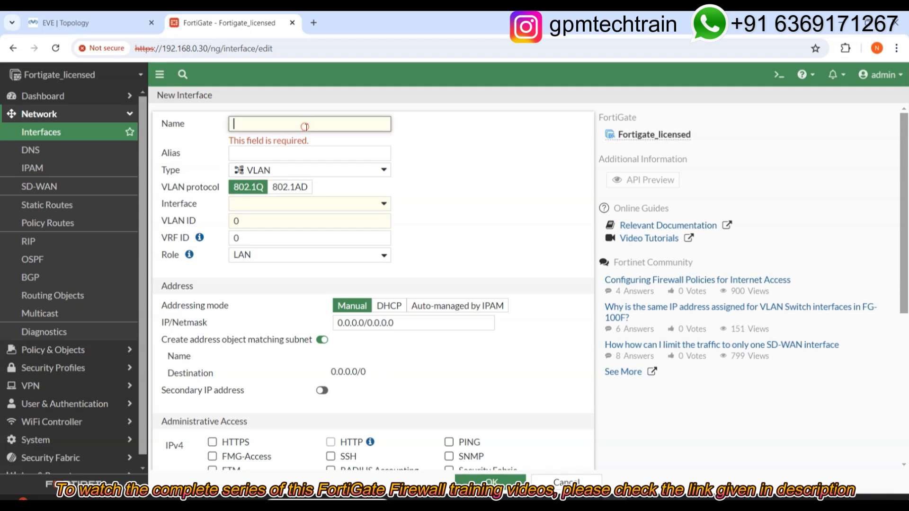
{"action": "type", "text": "vlan-"}
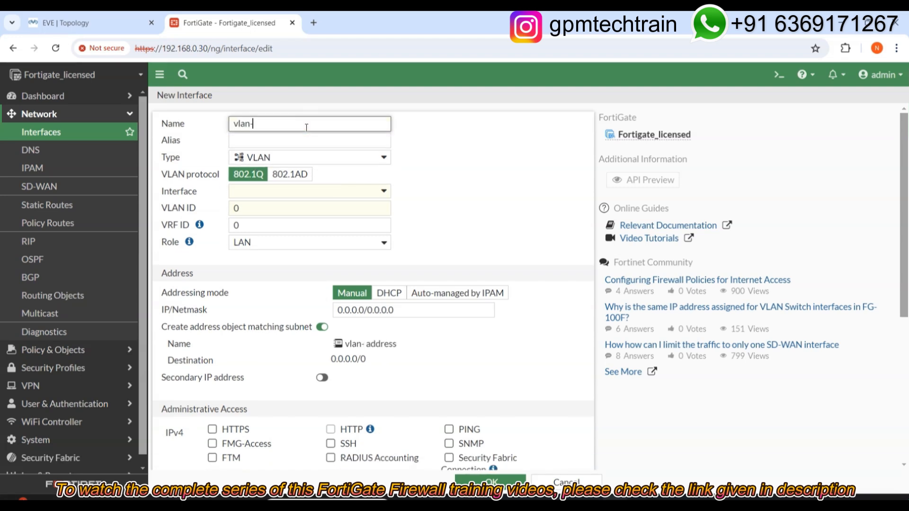
{"action": "type", "text": "10"}
{"action": "left_click", "coordinate": [273, 142]}
{"action": "type", "text": "vlan1"}
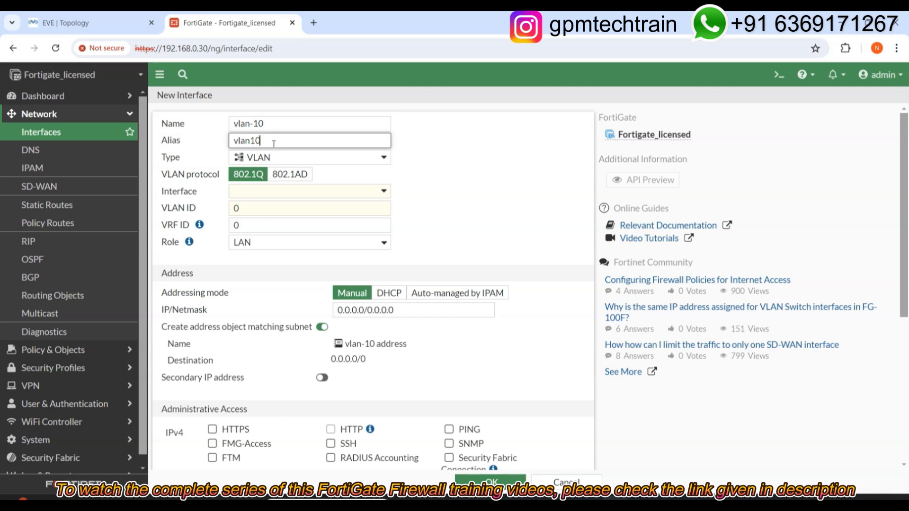
{"action": "left_click", "coordinate": [464, 170]}
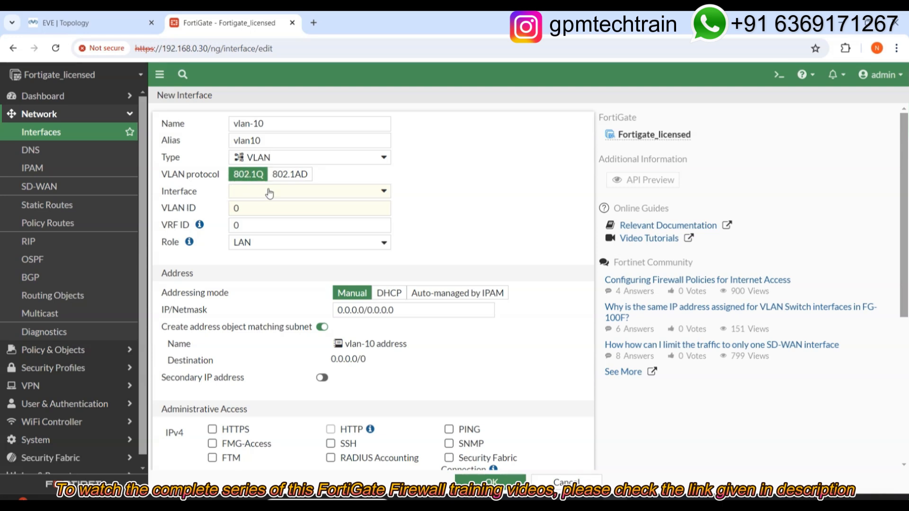
{"action": "left_click", "coordinate": [271, 127]}
{"action": "left_click_drag", "start_coordinate": [271, 126], "coordinate": [239, 131]}
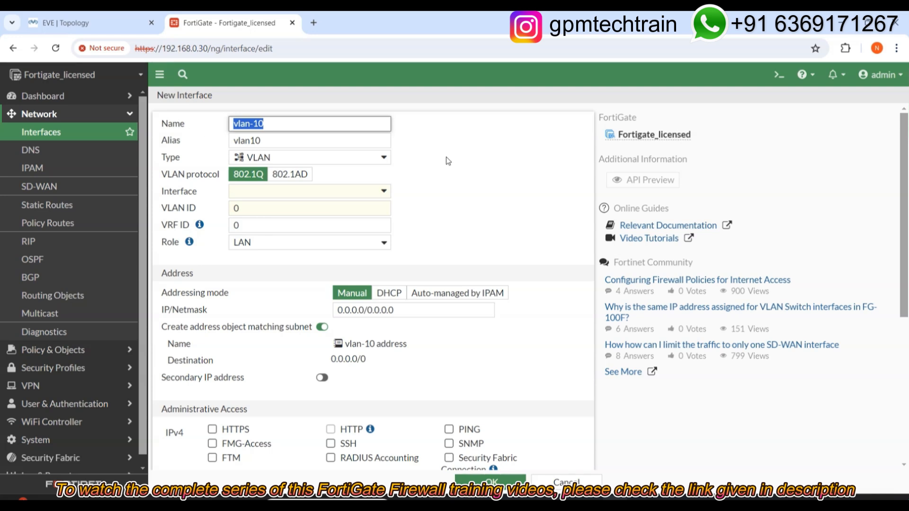
Step: Try to bind the new VLAN interface to LAN (port2) with VLAN ID 10
{"action": "left_click", "coordinate": [362, 191]}
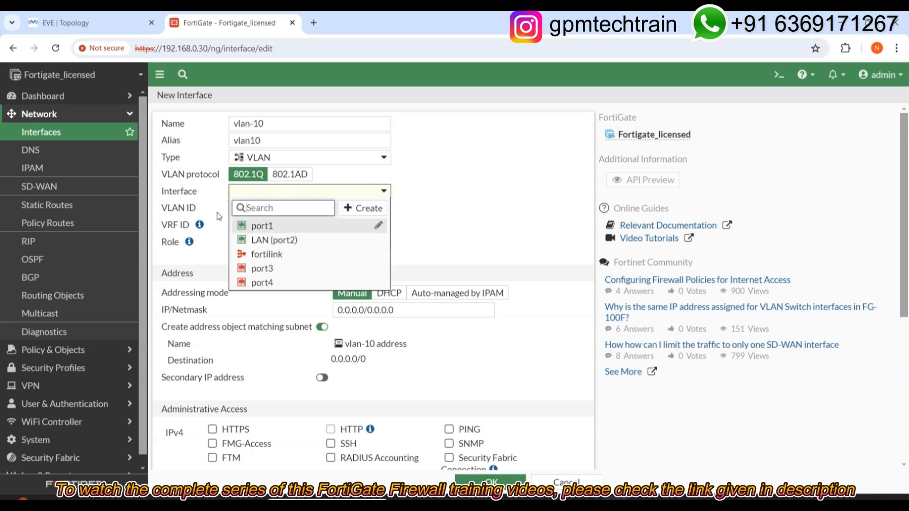
{"action": "mouse_move", "coordinate": [285, 241]}
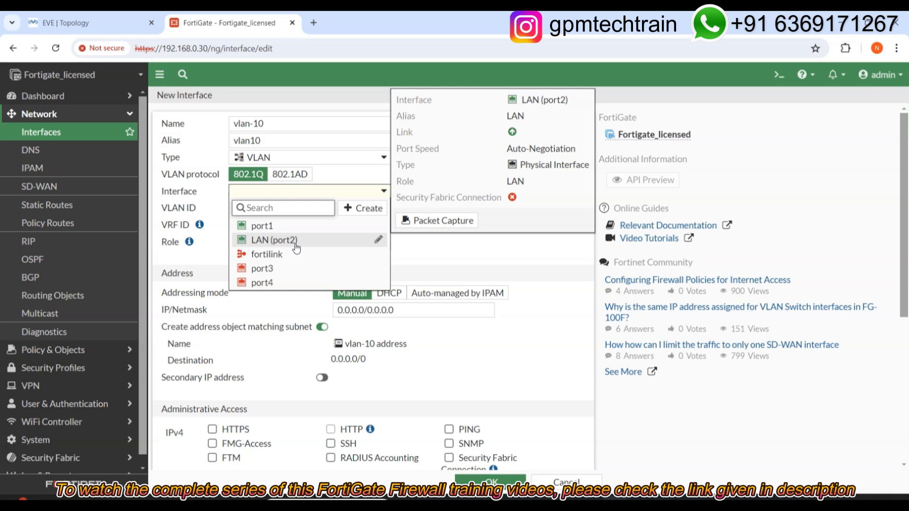
{"action": "left_click", "coordinate": [304, 244]}
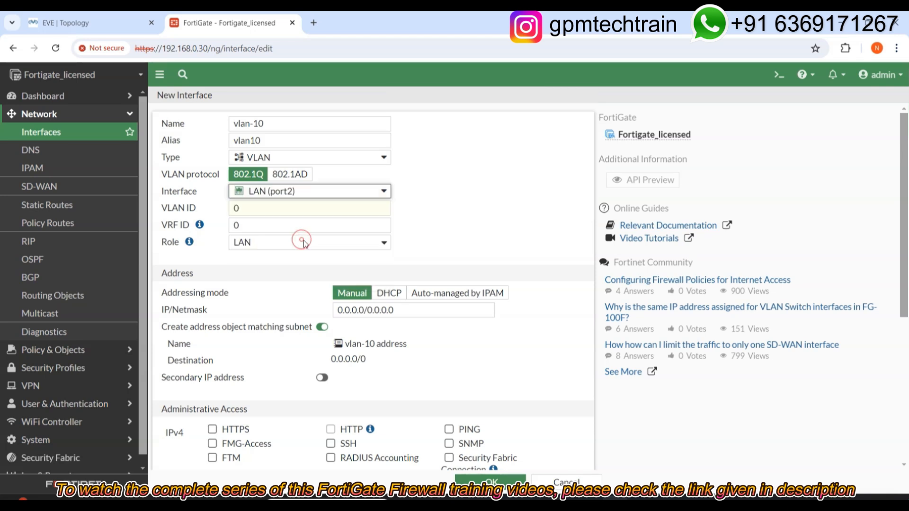
{"action": "double_click", "coordinate": [270, 208]}
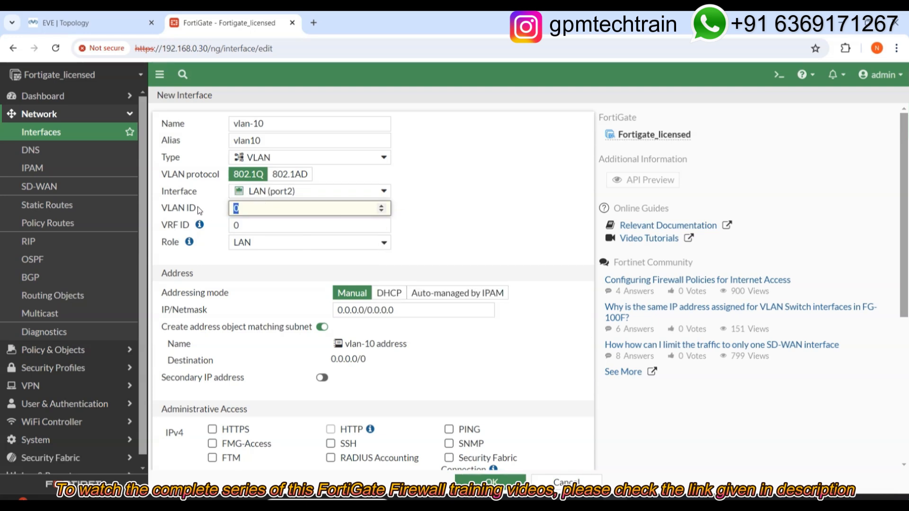
{"action": "mouse_move", "coordinate": [343, 197]}
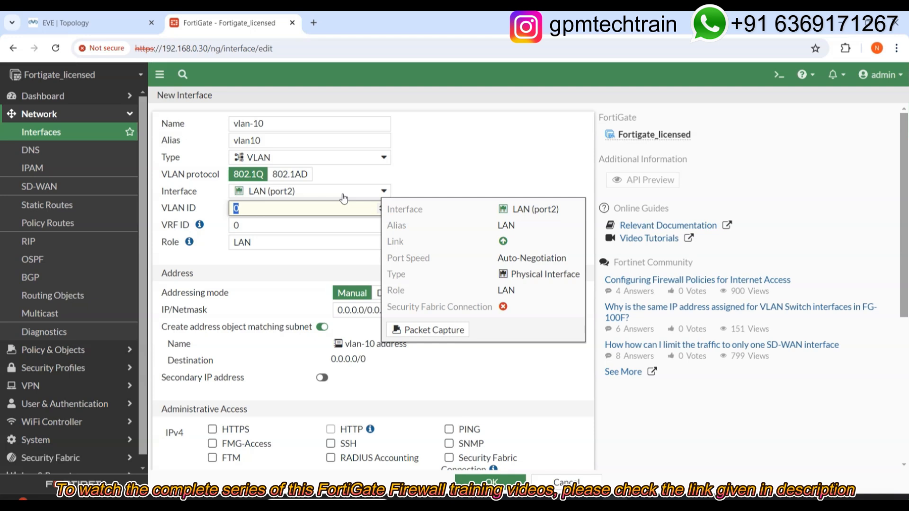
{"action": "type", "text": "10"}
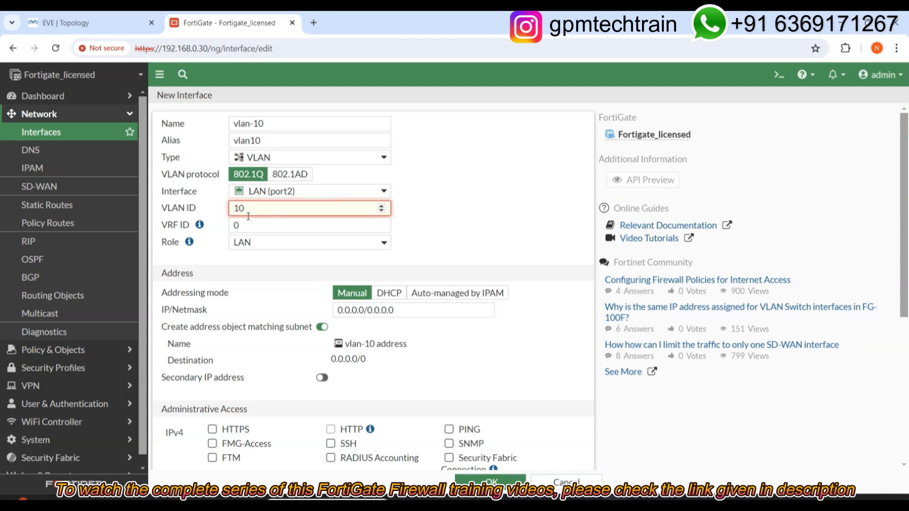
{"action": "left_click", "coordinate": [205, 234]}
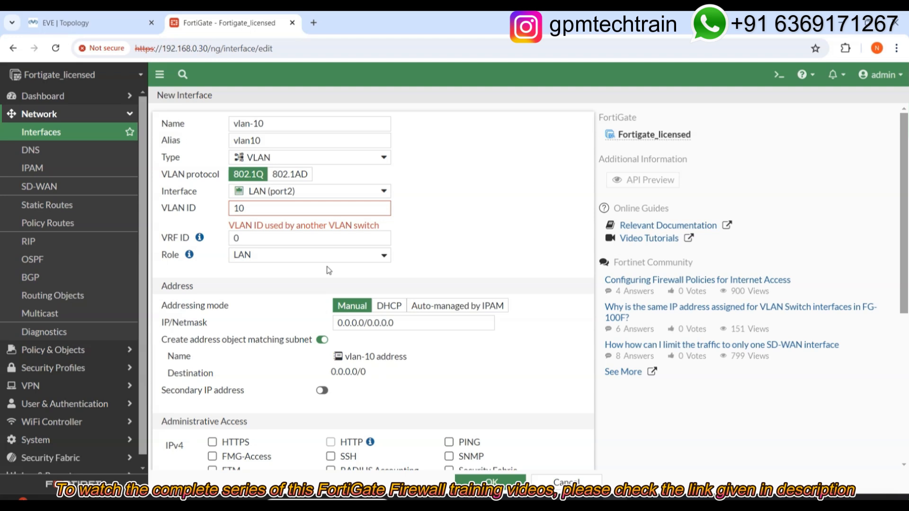
Step: Turn off the address object matching the subnet on the existing Vlan-10 interface under port2, save it and reopen its settings
{"action": "left_click", "coordinate": [41, 137]}
{"action": "left_click", "coordinate": [158, 281]}
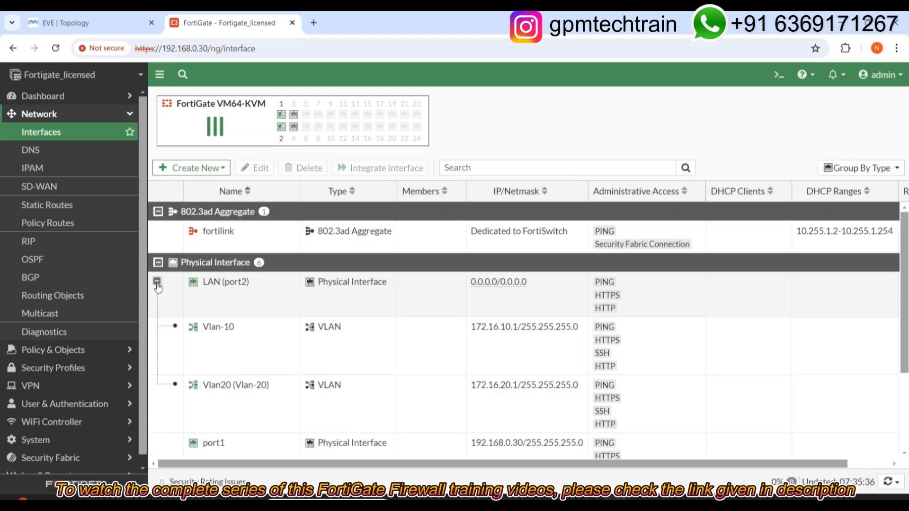
{"action": "left_click", "coordinate": [403, 355]}
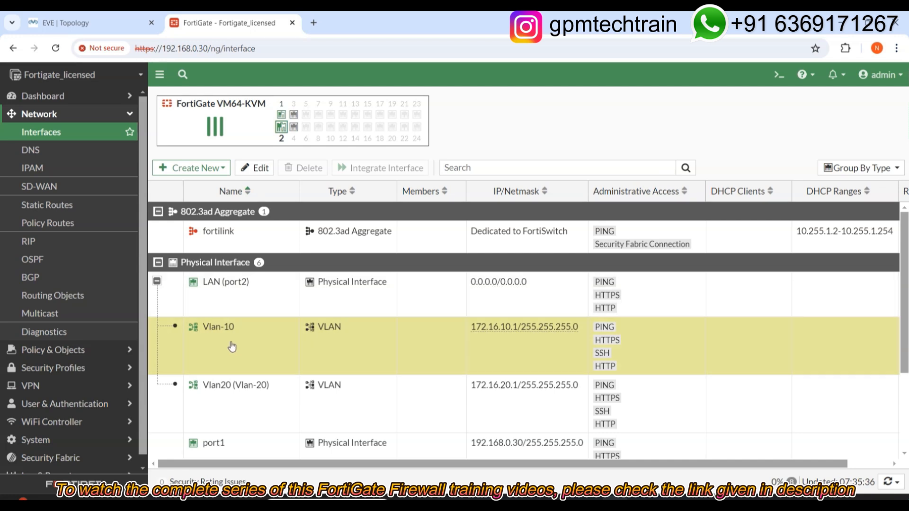
{"action": "double_click", "coordinate": [230, 340]}
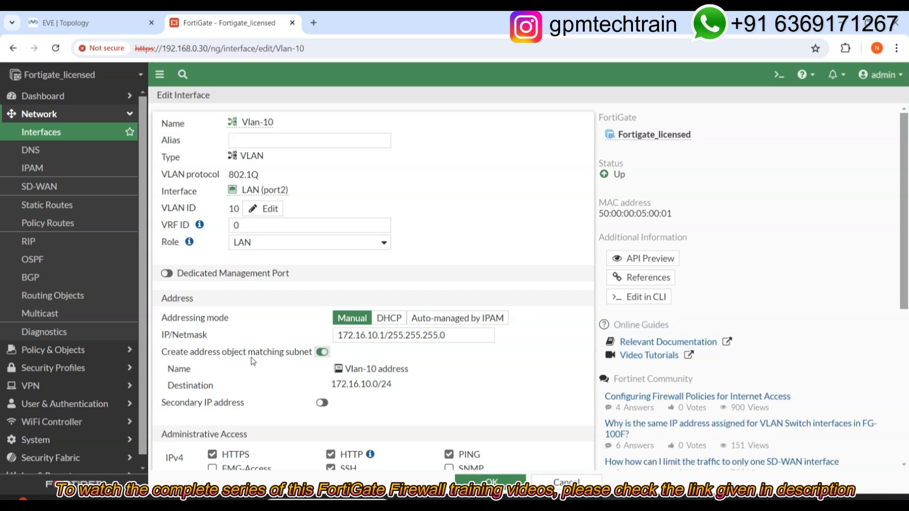
{"action": "left_click", "coordinate": [322, 353]}
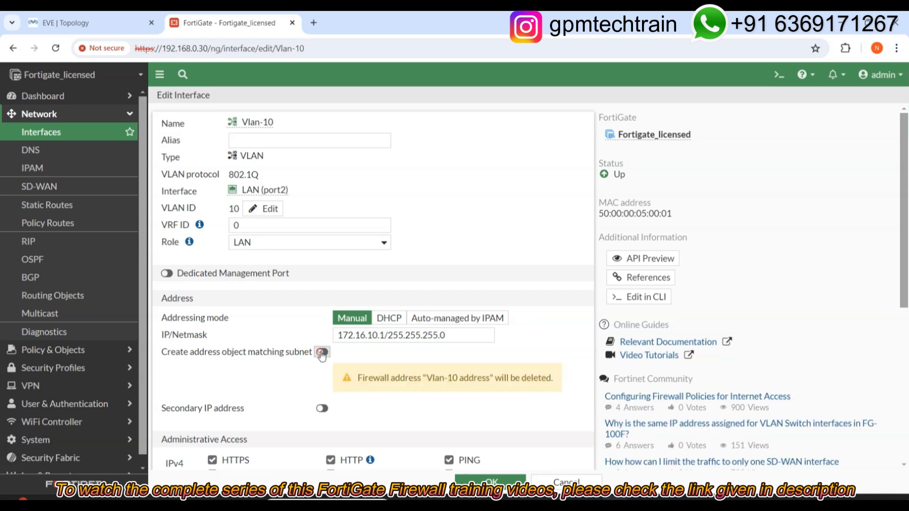
{"action": "left_click", "coordinate": [507, 479]}
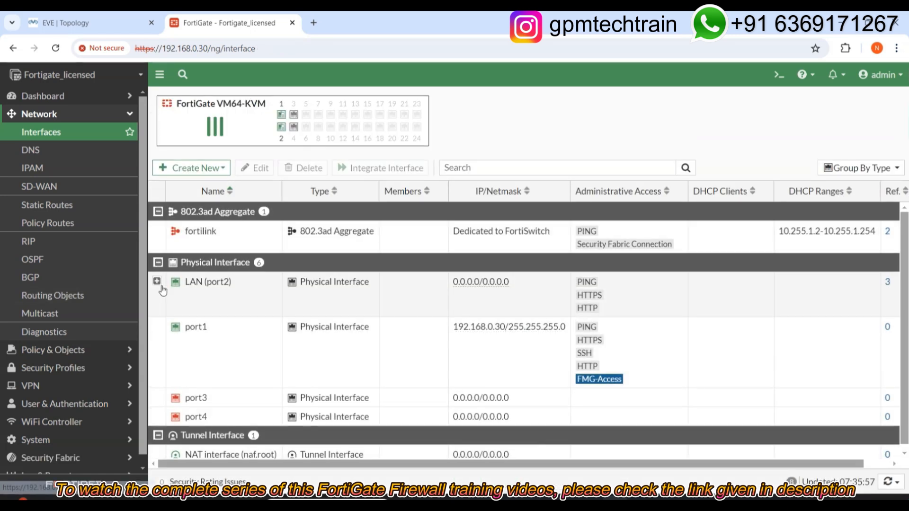
{"action": "left_click", "coordinate": [157, 281]}
{"action": "double_click", "coordinate": [350, 356]}
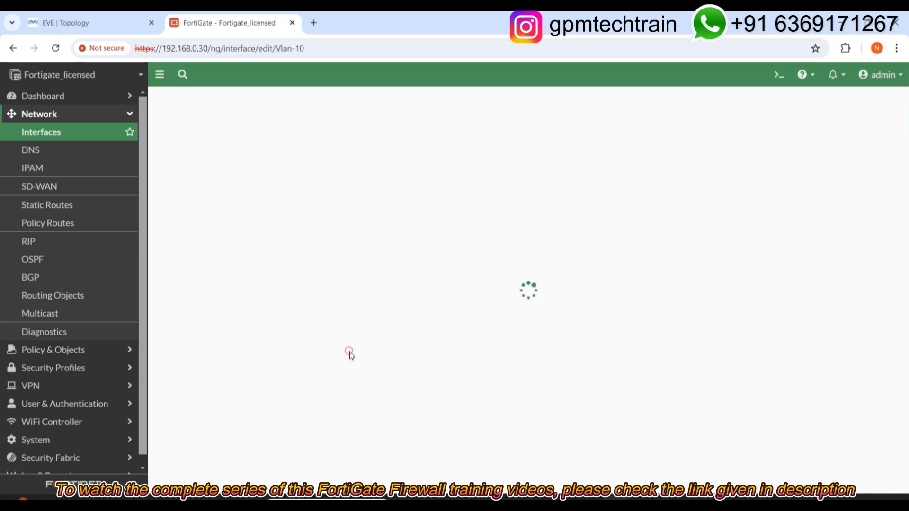
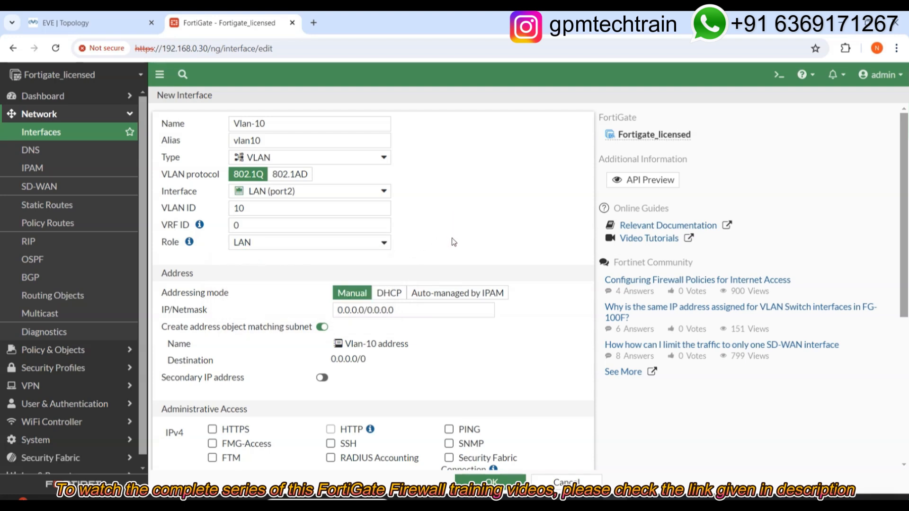
Step: Consult the EVE topology for the port2 gateway addresses and set the new Vlan-10 interface's IP/netmask to 172.16.10.1/24
{"action": "scroll", "coordinate": [449, 243], "scroll_direction": "down", "scroll_amount": 1}
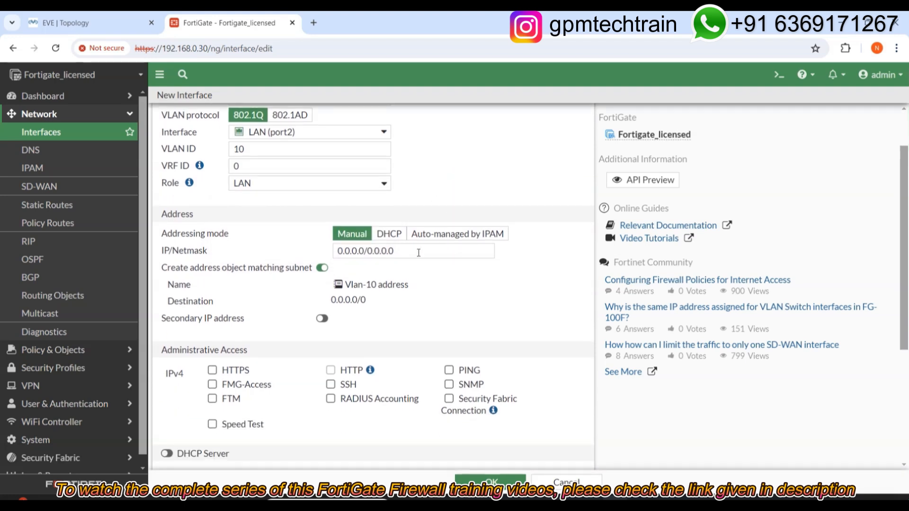
{"action": "scroll", "coordinate": [419, 252], "scroll_direction": "up", "scroll_amount": 1}
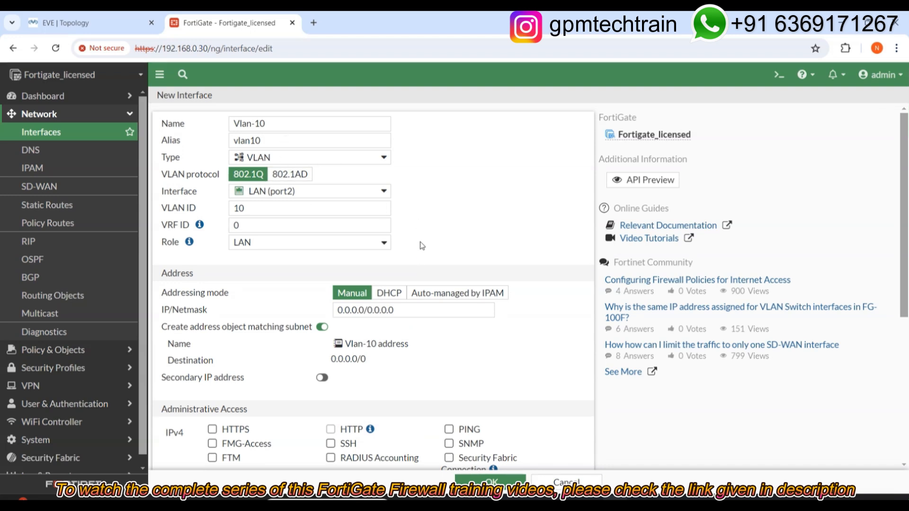
{"action": "left_click", "coordinate": [415, 310]}
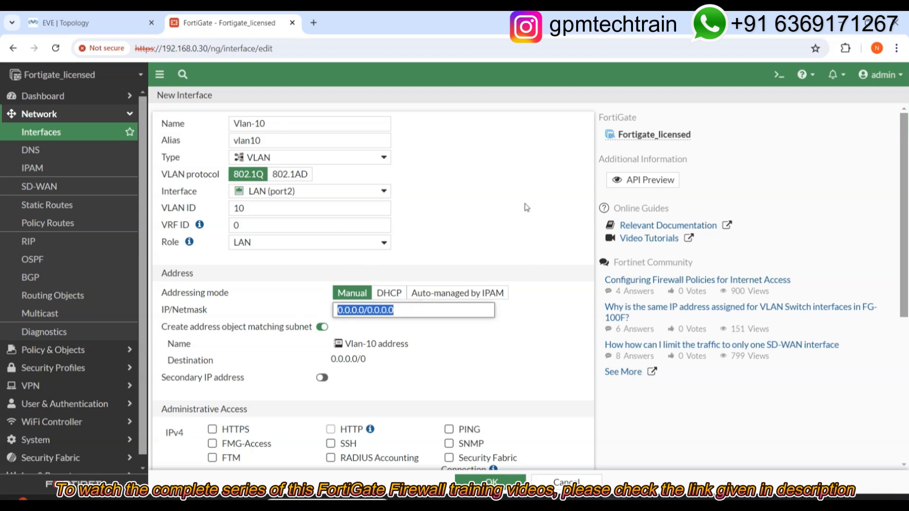
{"action": "left_click", "coordinate": [119, 24]}
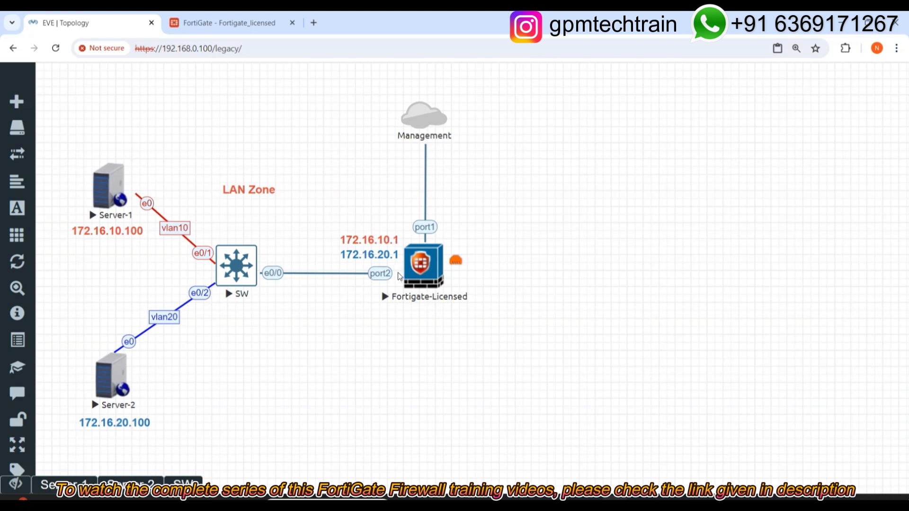
{"action": "left_click", "coordinate": [223, 22]}
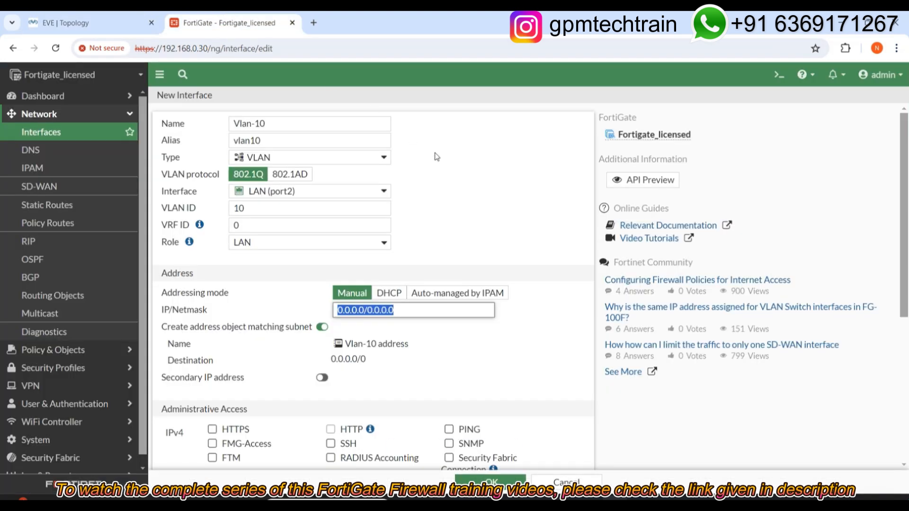
{"action": "left_click", "coordinate": [410, 312]}
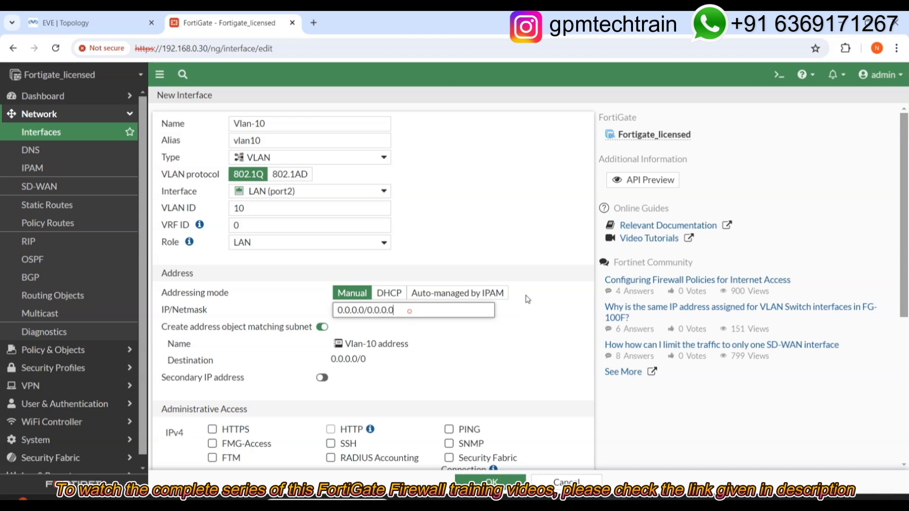
{"action": "key", "text": "BackSpace"}
{"action": "key", "text": "BackSpace"}
{"action": "key", "text": "BackSpace"}
{"action": "key", "text": "BackSpace"}
{"action": "key", "text": "BackSpace"}
{"action": "key", "text": "BackSpace"}
{"action": "key", "text": "BackSpace"}
{"action": "key", "text": "BackSpace"}
{"action": "key", "text": "BackSpace"}
{"action": "key", "text": "BackSpace"}
{"action": "key", "text": "BackSpace"}
{"action": "key", "text": "BackSpace"}
{"action": "key", "text": "BackSpace"}
{"action": "key", "text": "BackSpace"}
{"action": "key", "text": "BackSpace"}
{"action": "type", "text": "172.16.10.1"}
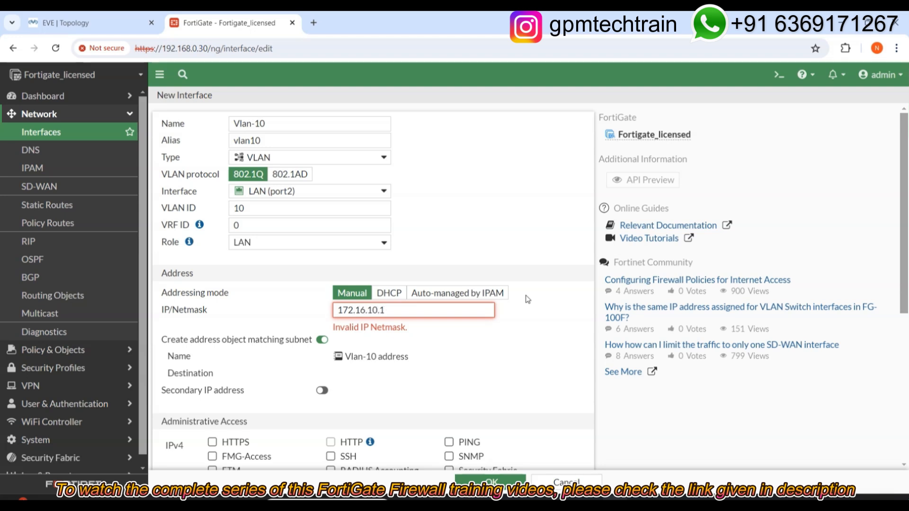
{"action": "type", "text": "/24"}
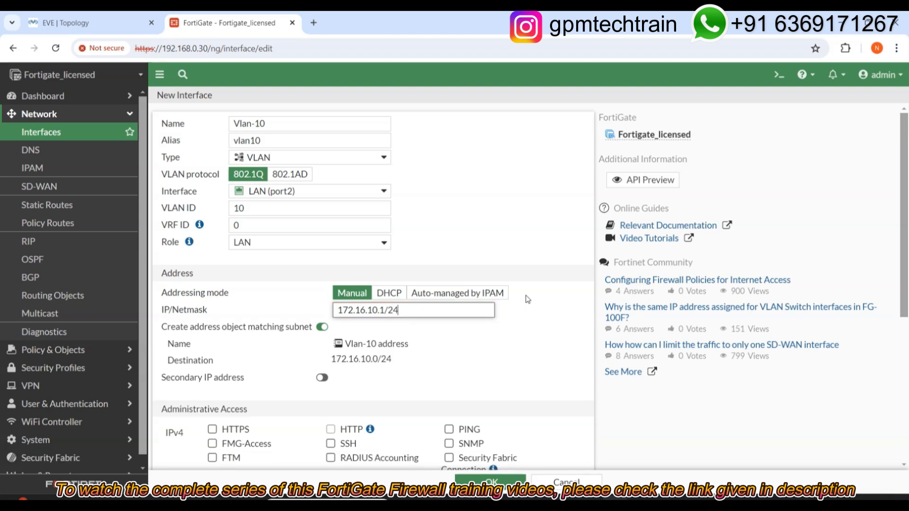
{"action": "left_click", "coordinate": [506, 370]}
Step: Allow HTTPS, HTTP, PING and SSH administrative access on Vlan-10, save the interface and show the VLANs under port2
{"action": "scroll", "coordinate": [513, 371], "scroll_direction": "down", "scroll_amount": 3}
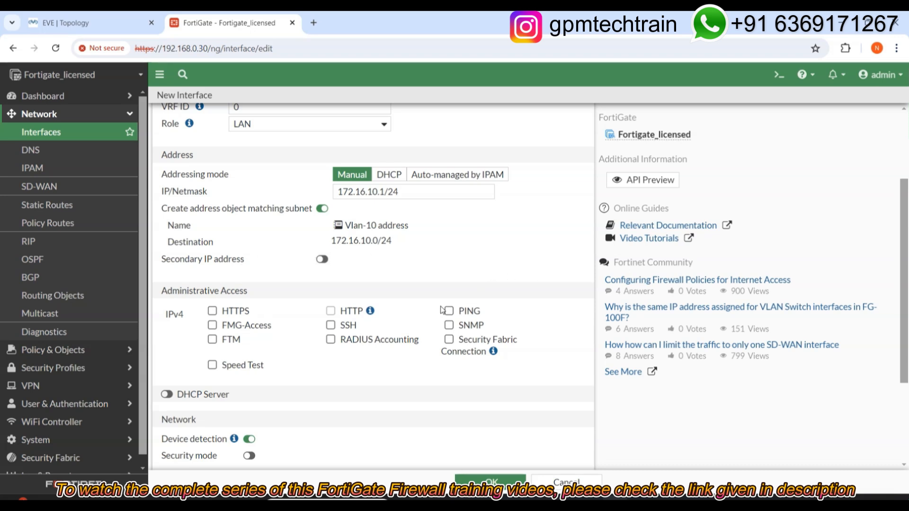
{"action": "left_click", "coordinate": [231, 310]}
{"action": "left_click", "coordinate": [452, 311]}
{"action": "left_click", "coordinate": [350, 326]}
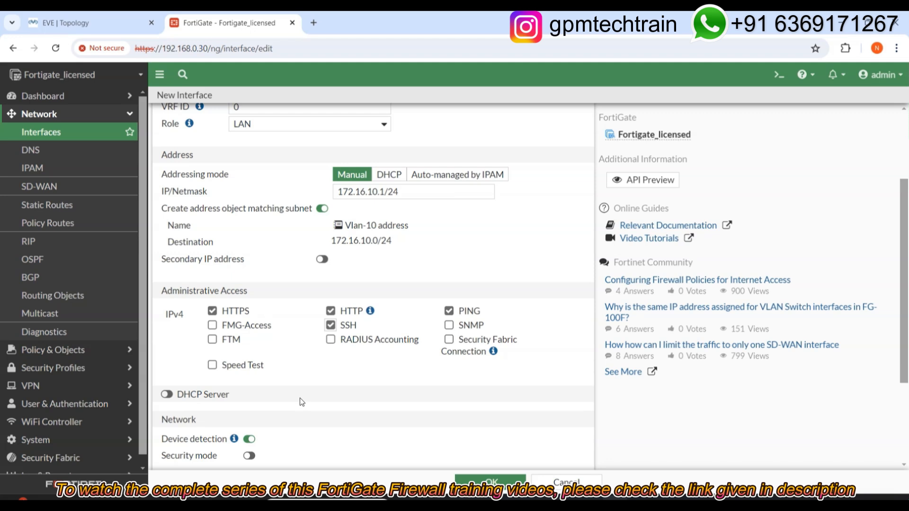
{"action": "scroll", "coordinate": [305, 400], "scroll_direction": "down", "scroll_amount": 5}
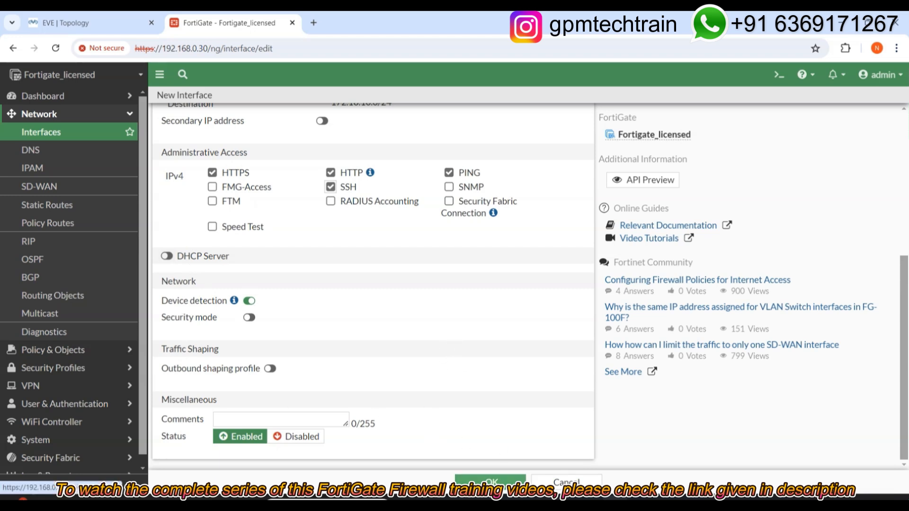
{"action": "left_click", "coordinate": [493, 481]}
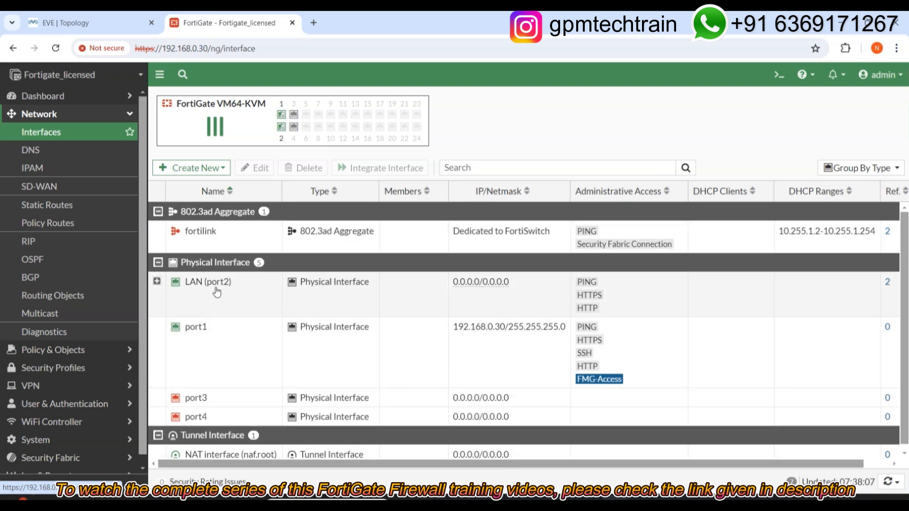
{"action": "mouse_move", "coordinate": [194, 331]}
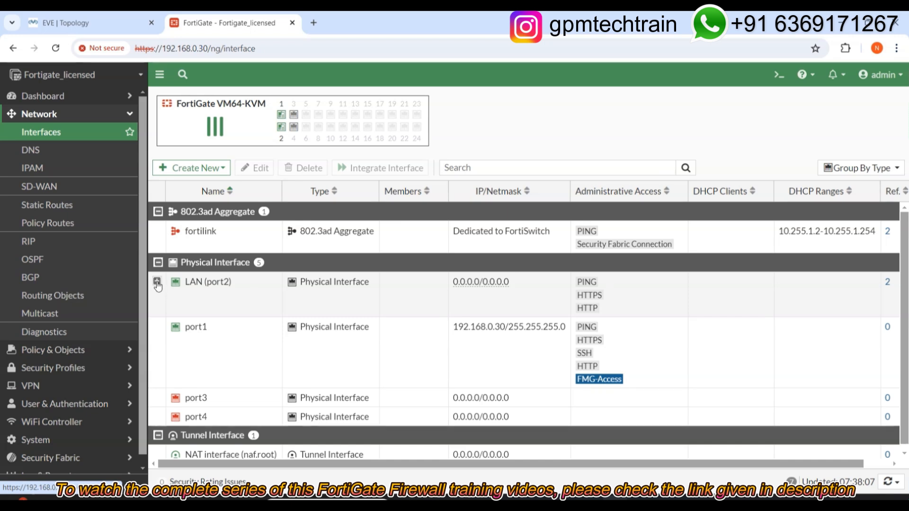
{"action": "left_click", "coordinate": [157, 284]}
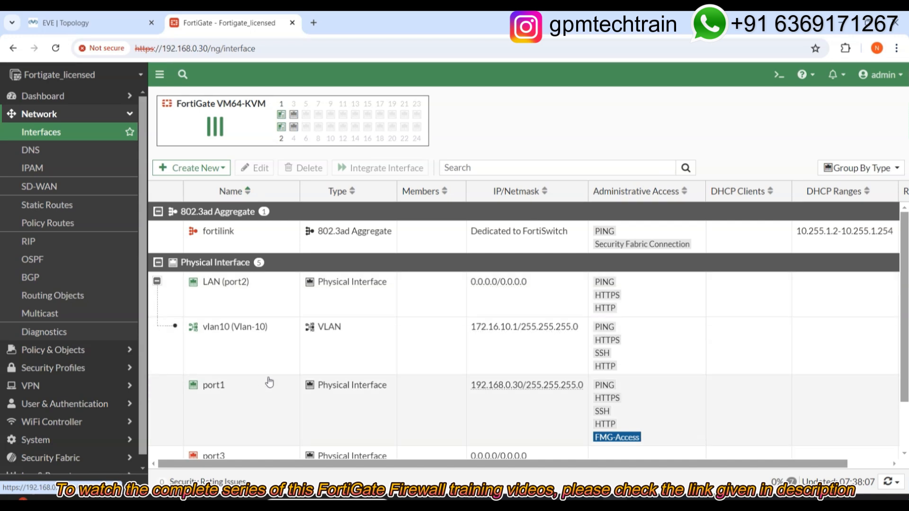
{"action": "mouse_move", "coordinate": [241, 284]}
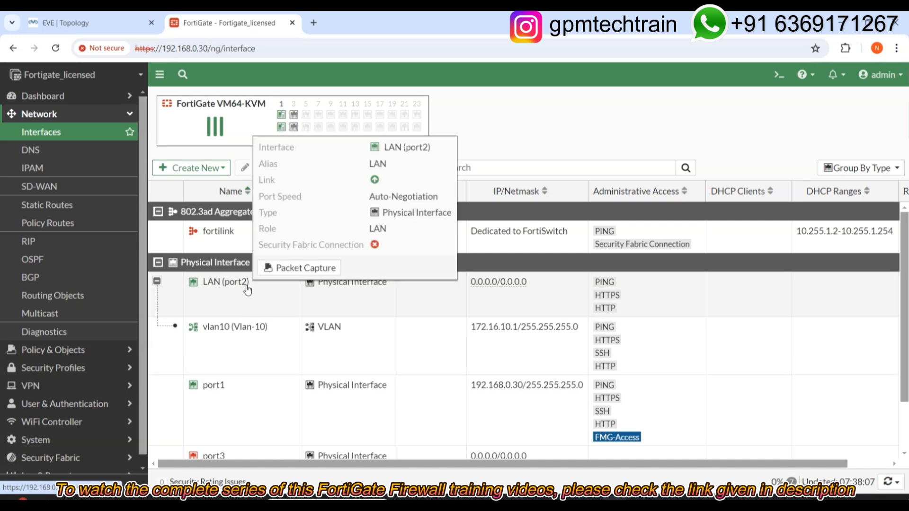
Step: Create another VLAN interface named Vlan-20 with the alias vlan20
{"action": "left_click", "coordinate": [188, 169]}
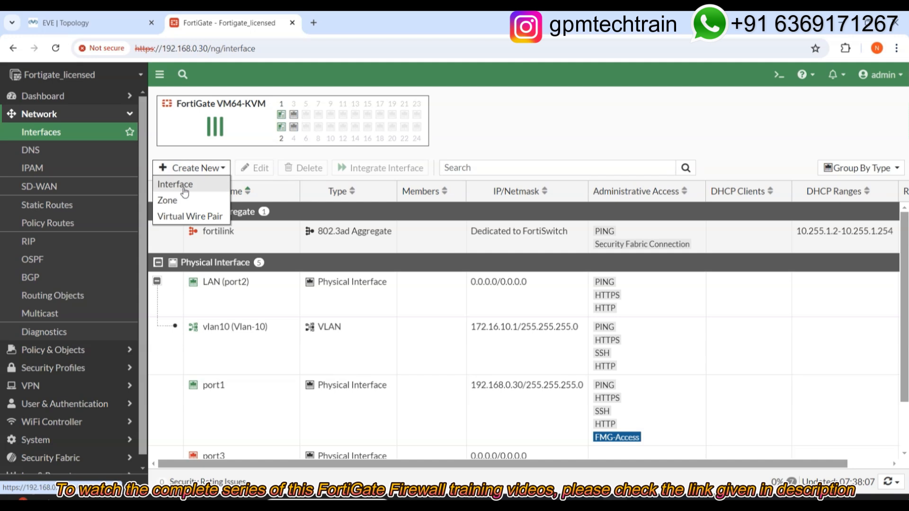
{"action": "left_click", "coordinate": [184, 190]}
{"action": "left_click", "coordinate": [303, 126]}
{"action": "type", "text": "V"}
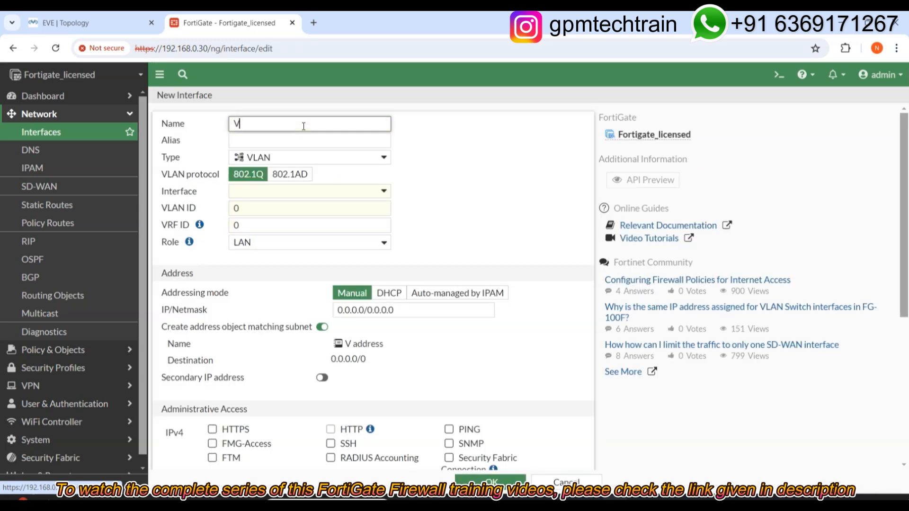
{"action": "type", "text": "lan-20"}
{"action": "left_click", "coordinate": [298, 142]}
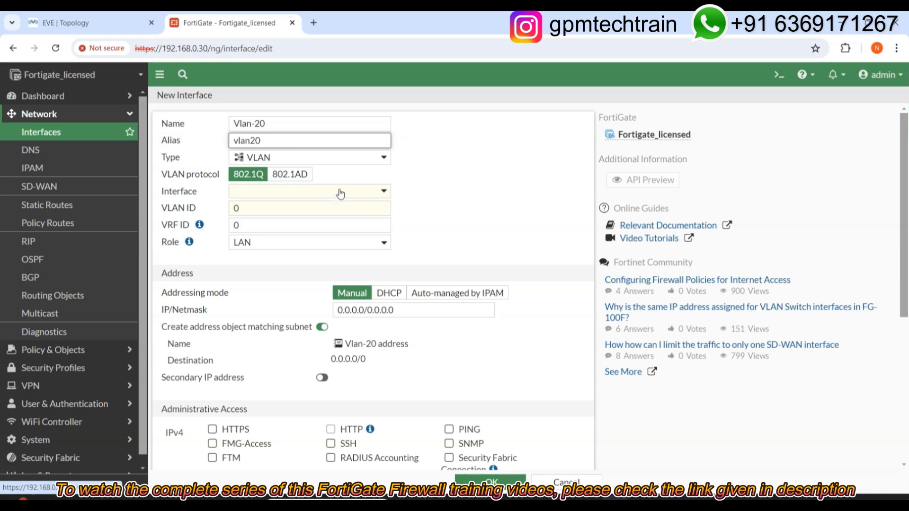
Step: Bind the new Vlan-20 interface to LAN (port2) and set its VLAN ID to 20
{"action": "left_click", "coordinate": [255, 189]}
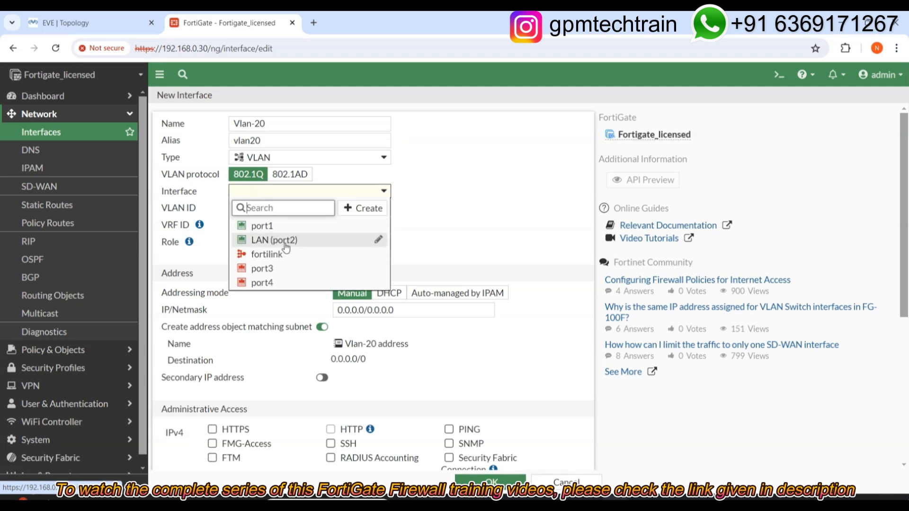
{"action": "left_click", "coordinate": [305, 243]}
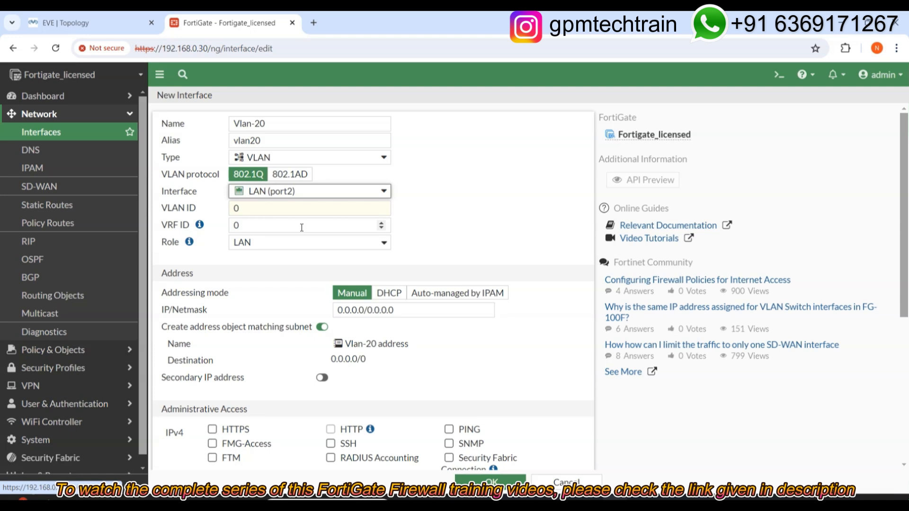
{"action": "left_click", "coordinate": [283, 208]}
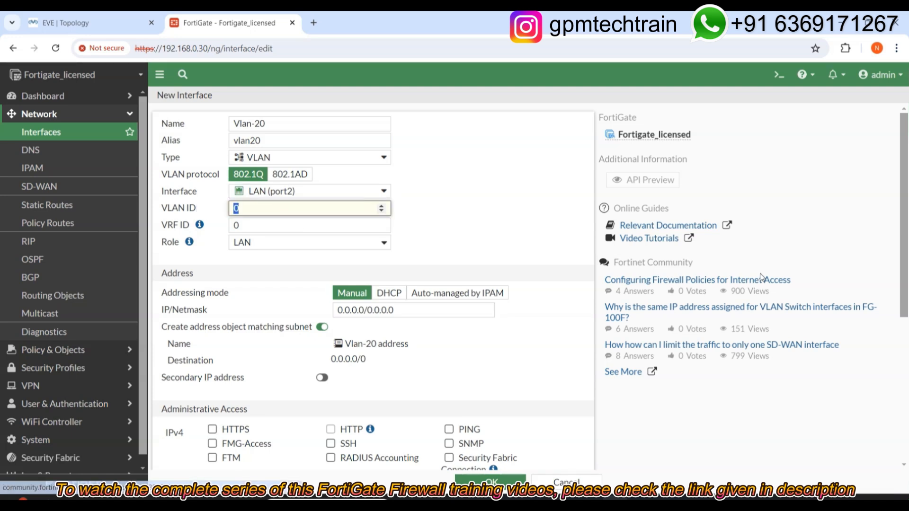
{"action": "type", "text": "20"}
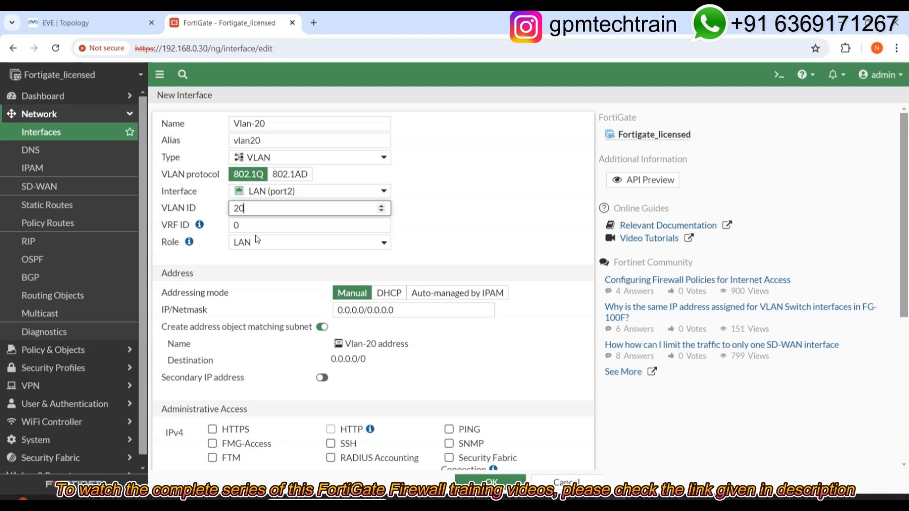
{"action": "left_click", "coordinate": [508, 192]}
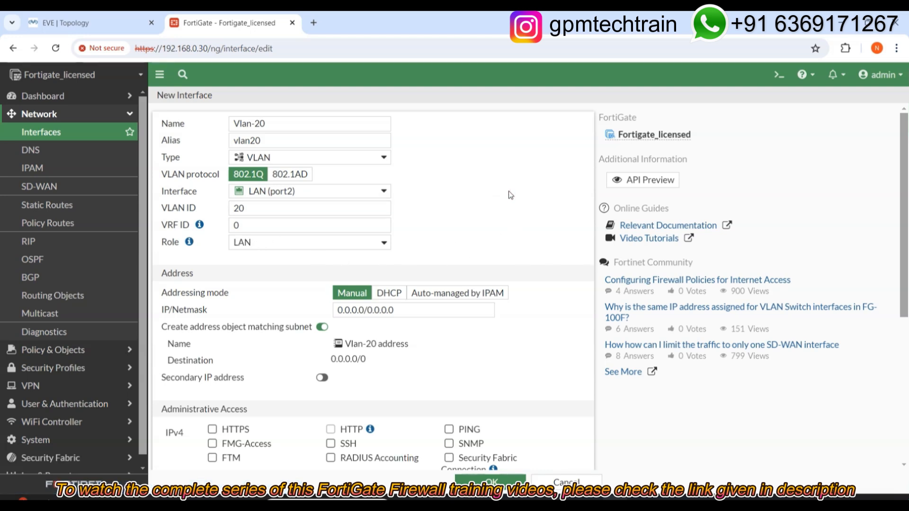
Step: Set the Vlan-20 interface's IP/netmask to 172.16.20.1/24
{"action": "left_click", "coordinate": [388, 310]}
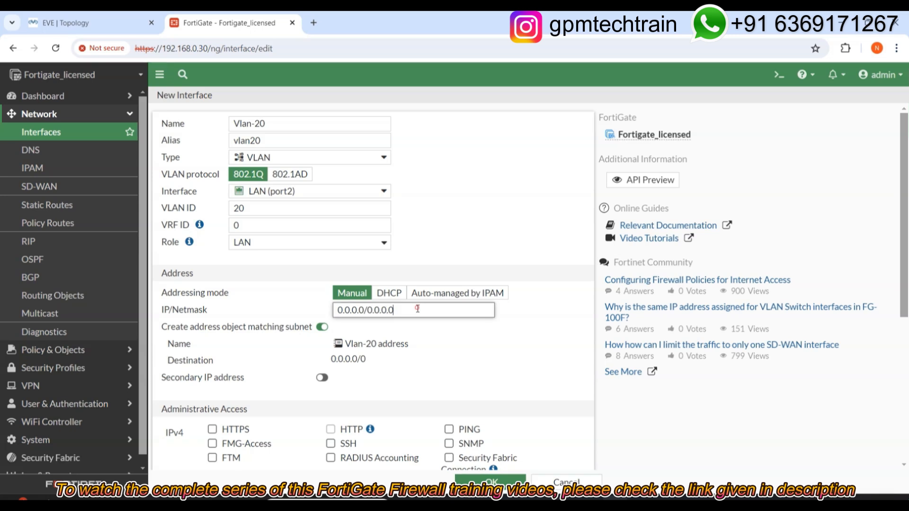
{"action": "key", "text": "ctrl+a"}
{"action": "type", "text": "1"}
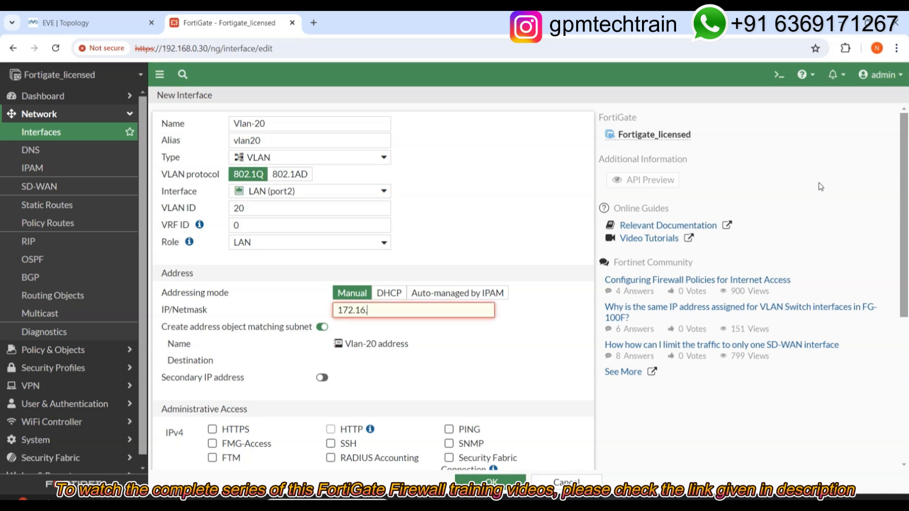
{"action": "type", "text": "72.16.20.1/24"}
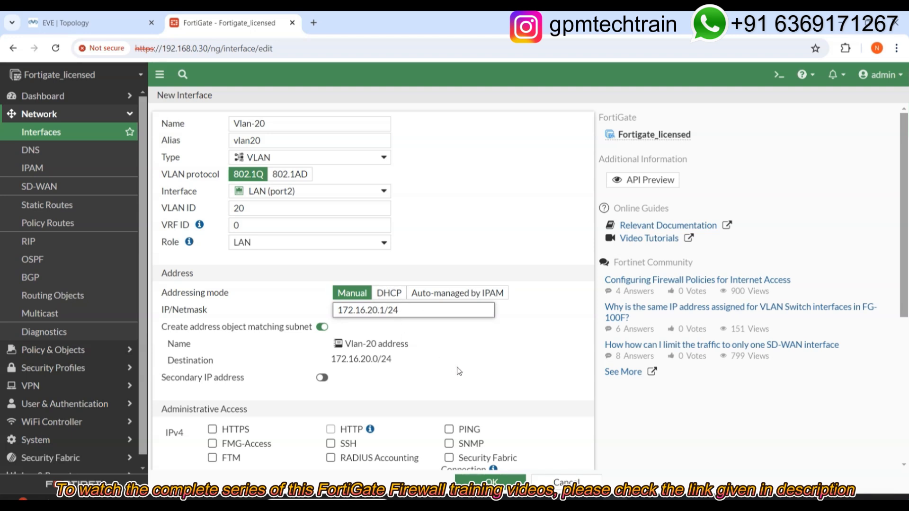
Step: Allow HTTPS, HTTP, PING and SSH administrative access on Vlan-20, save the interface and show the VLANs under port2
{"action": "left_click", "coordinate": [212, 429]}
{"action": "left_click", "coordinate": [330, 430]}
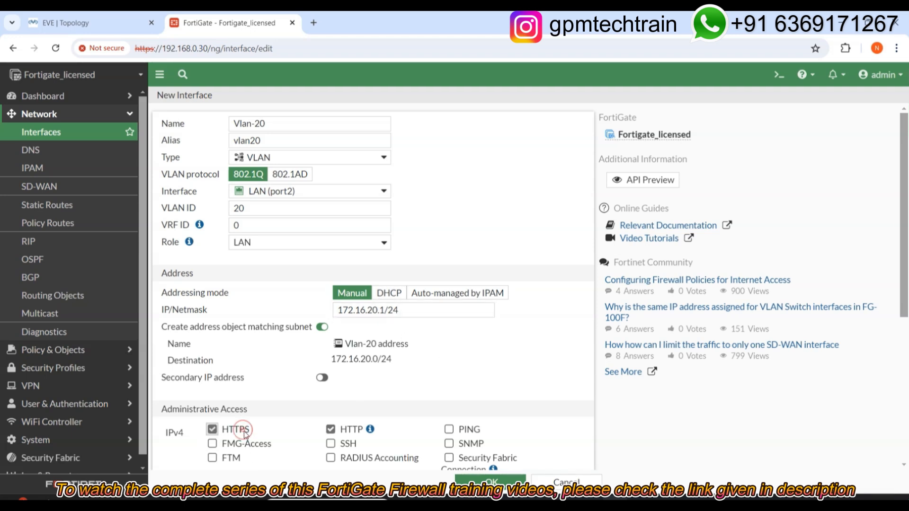
{"action": "left_click", "coordinate": [449, 429]}
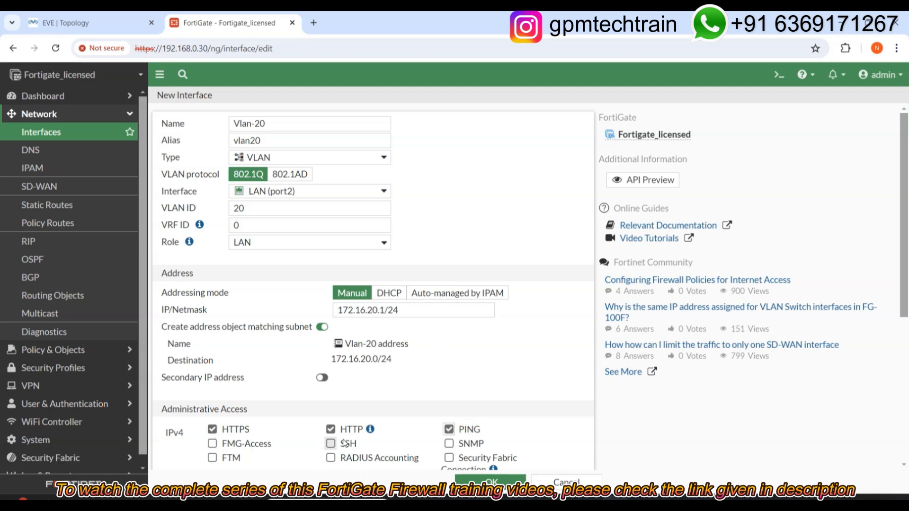
{"action": "scroll", "coordinate": [406, 418], "scroll_direction": "down", "scroll_amount": 1}
{"action": "scroll", "coordinate": [406, 418], "scroll_direction": "down", "scroll_amount": 1}
{"action": "left_click", "coordinate": [330, 323]}
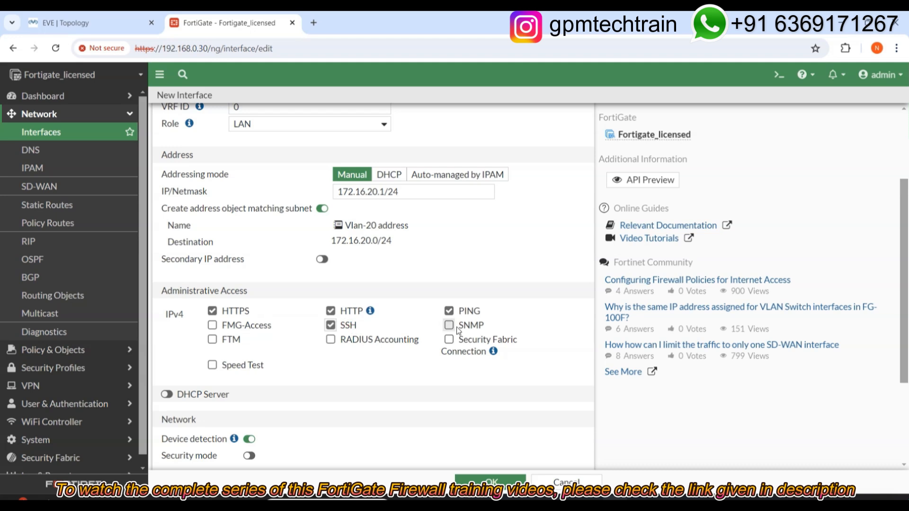
{"action": "scroll", "coordinate": [343, 374], "scroll_direction": "down", "scroll_amount": 2}
{"action": "left_click", "coordinate": [497, 477]}
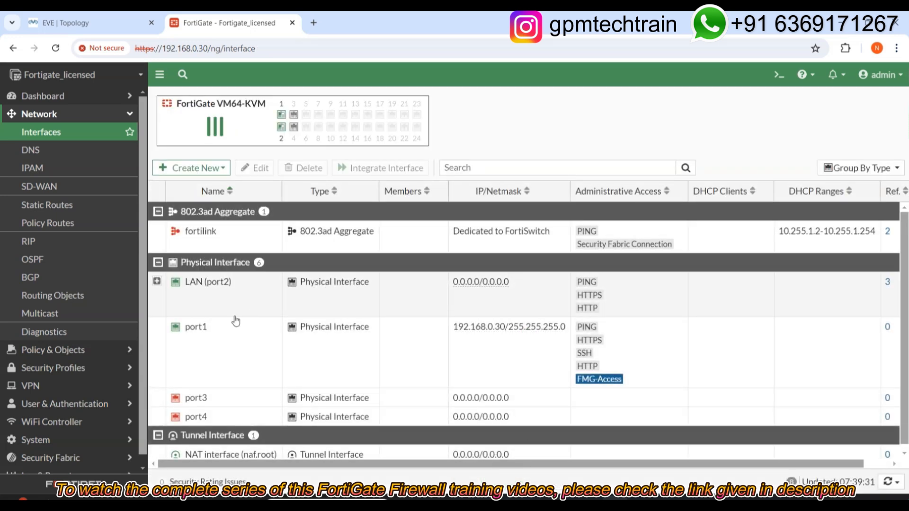
{"action": "left_click", "coordinate": [157, 283]}
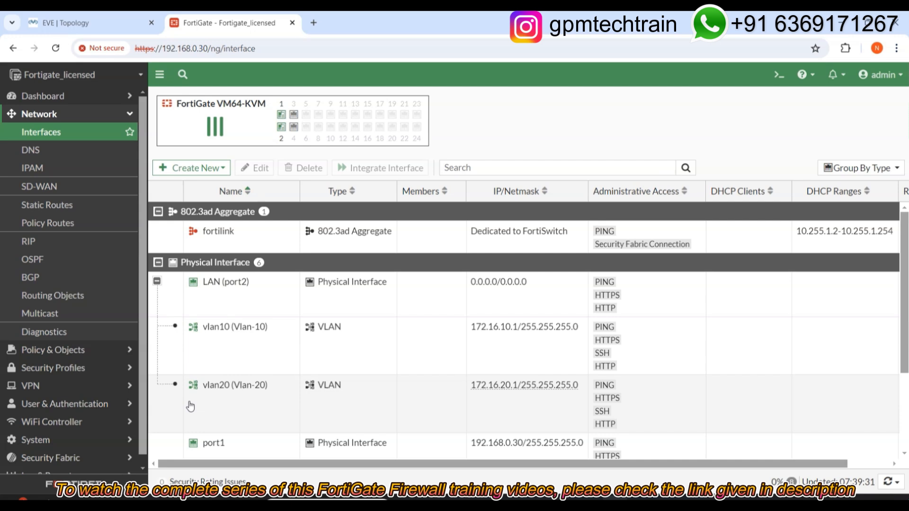
Step: Switch to the EVE topology and bring up Server-1's console terminal at a fresh prompt
{"action": "left_click", "coordinate": [75, 26]}
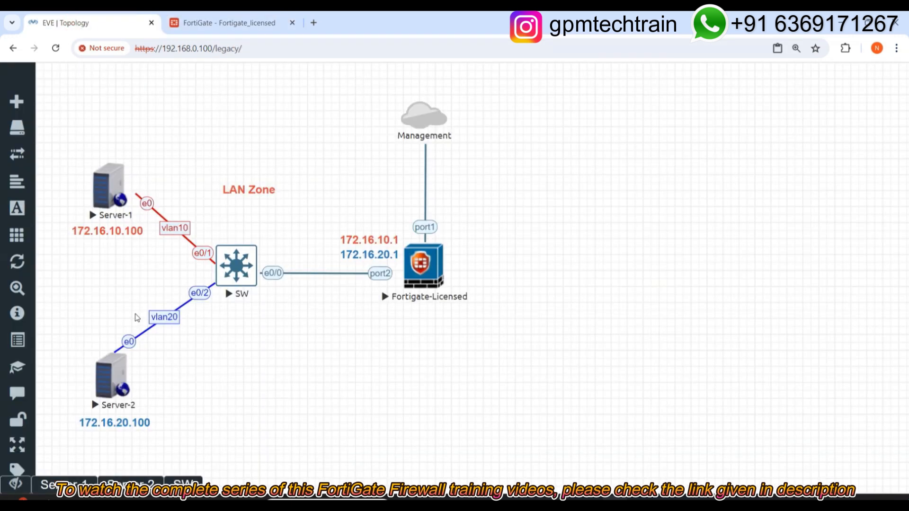
{"action": "left_click", "coordinate": [53, 491]}
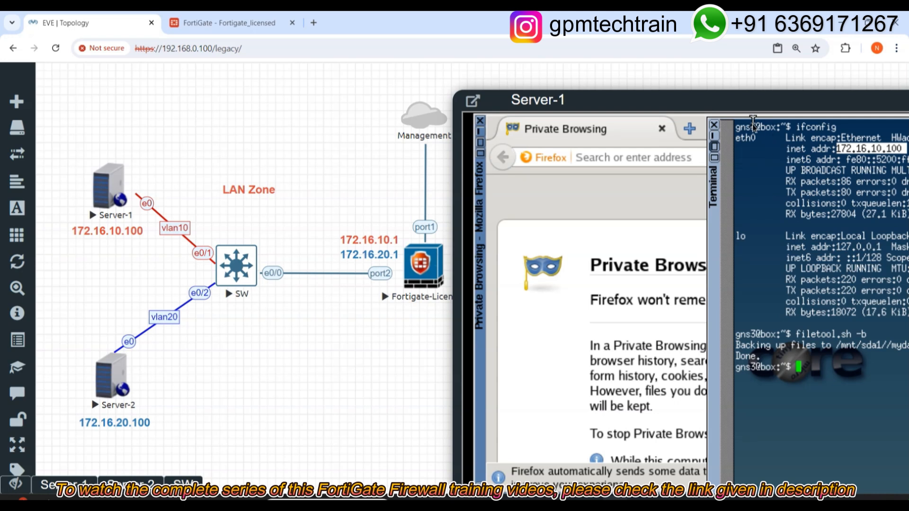
{"action": "left_click_drag", "start_coordinate": [710, 99], "coordinate": [650, 93]}
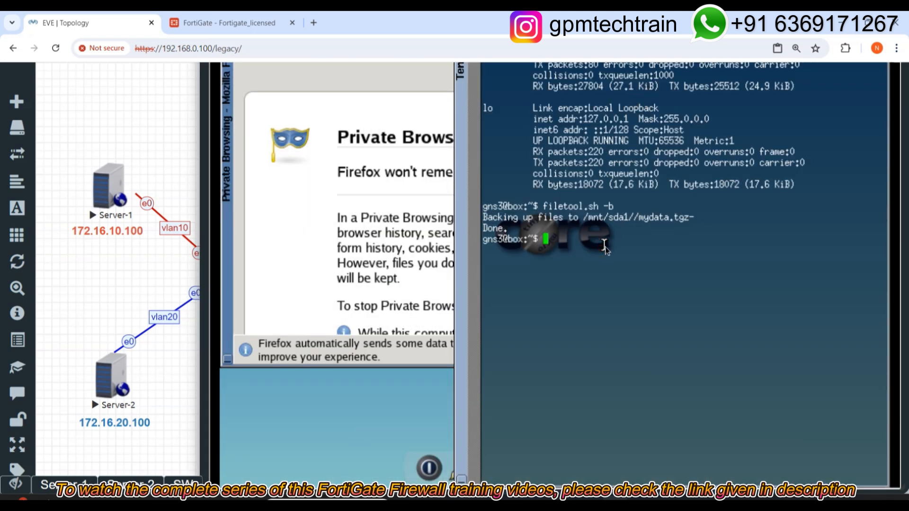
{"action": "key", "text": "Return"}
{"action": "key", "text": "Return"}
{"action": "key", "text": "Return"}
{"action": "key", "text": "Return"}
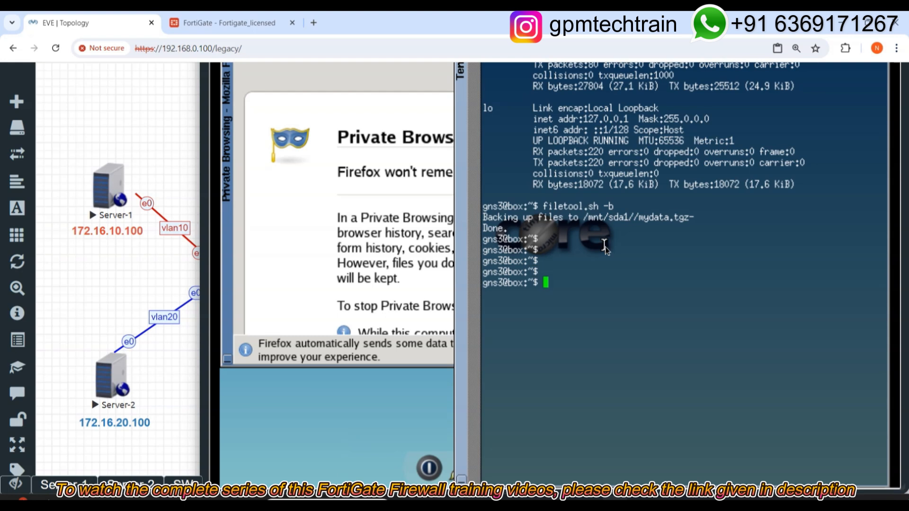
Step: Ping the VLAN 10 gateway 172.16.10.1 from Server-1 and stop the ping after several replies
{"action": "type", "text": "ping 172.16.10.1"}
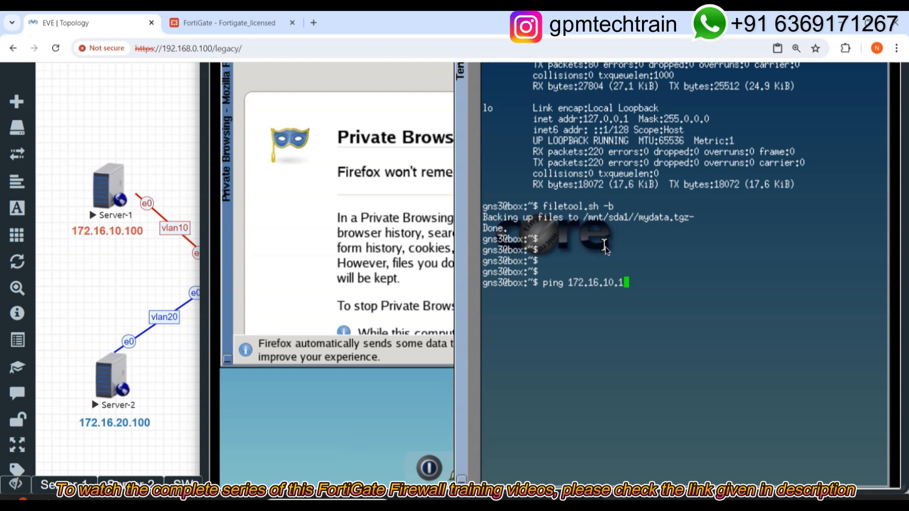
{"action": "key", "text": "Return"}
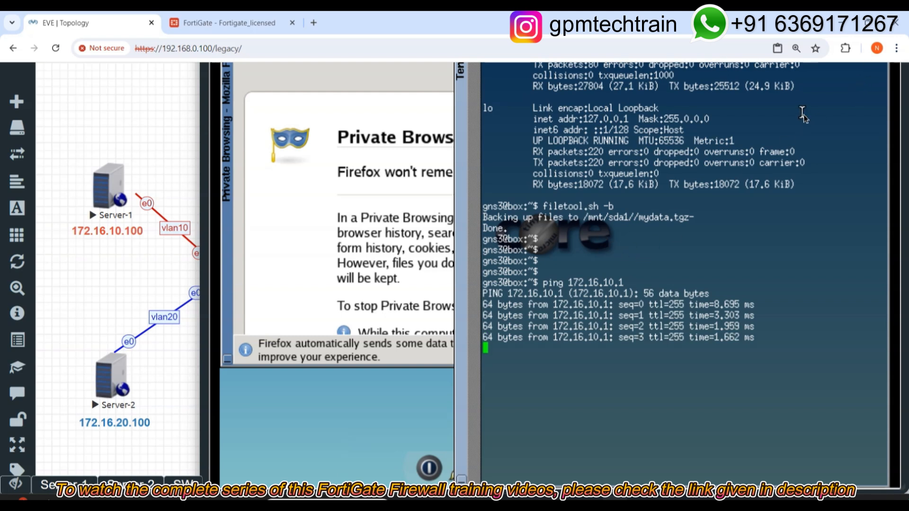
{"action": "mouse_move", "coordinate": [123, 163]}
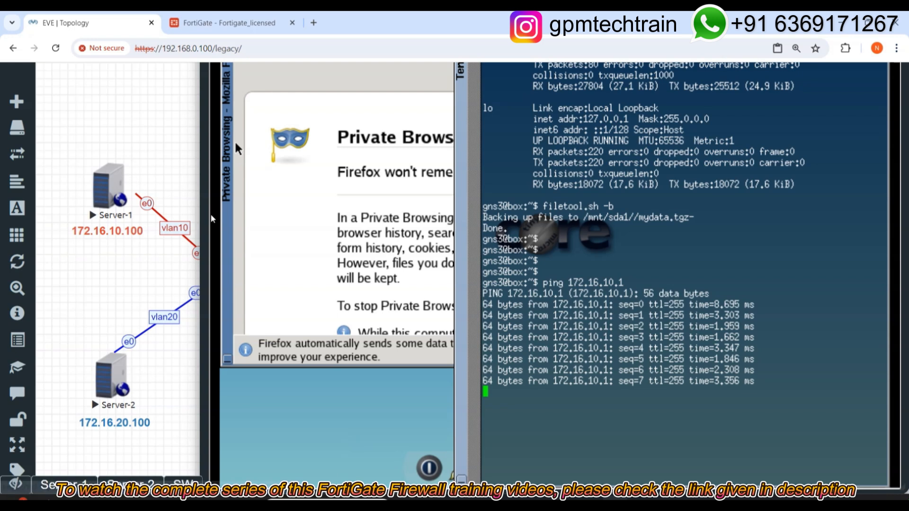
{"action": "key", "text": "ctrl+minus"}
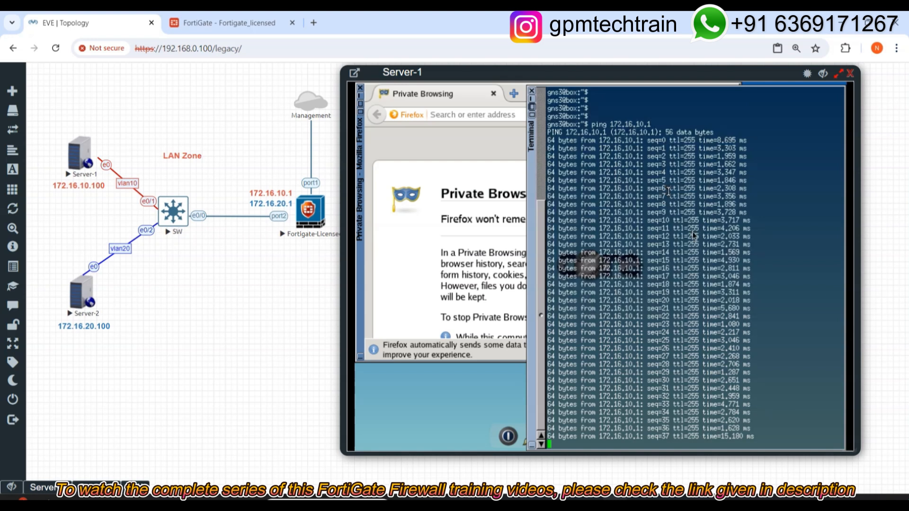
{"action": "key", "text": "ctrl+c"}
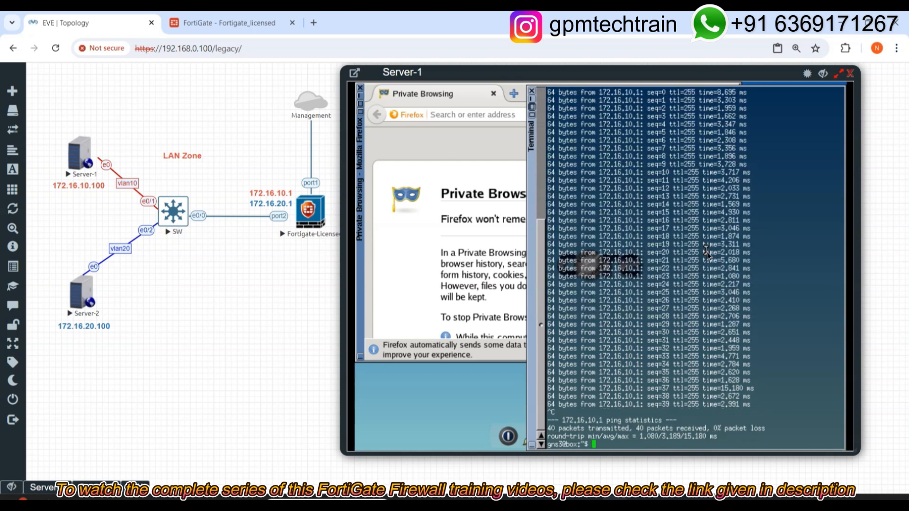
Step: Close Server-2's blank console window and reopen the console from the Server-2 node in the topology
{"action": "left_click", "coordinate": [100, 484]}
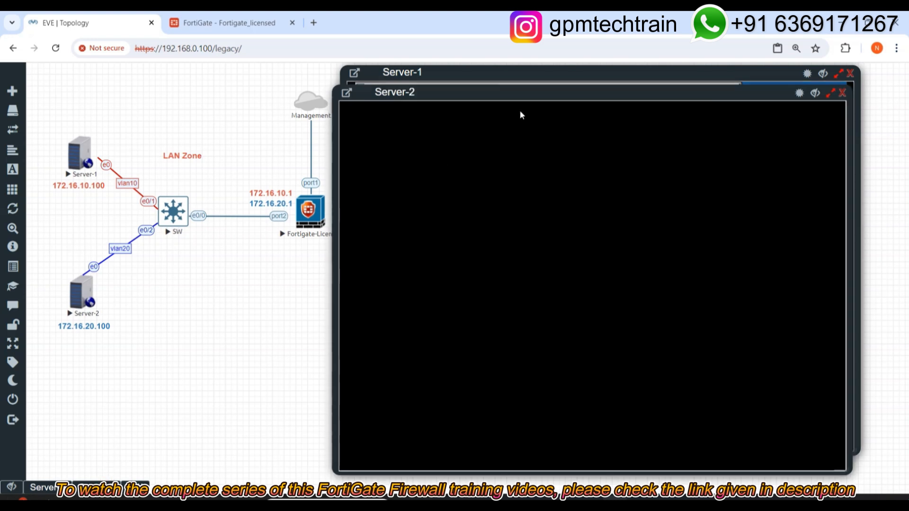
{"action": "left_click", "coordinate": [568, 162]}
{"action": "left_click", "coordinate": [633, 188]}
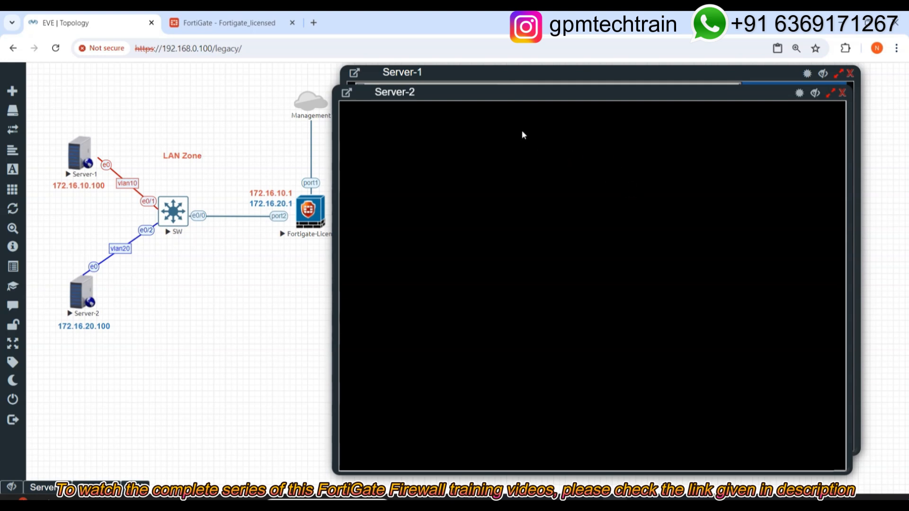
{"action": "left_click", "coordinate": [842, 93]}
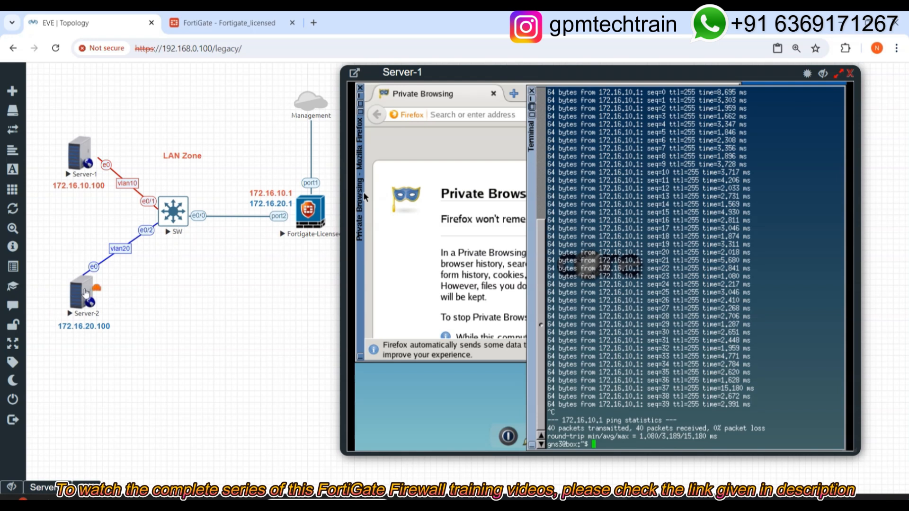
{"action": "left_click", "coordinate": [85, 289]}
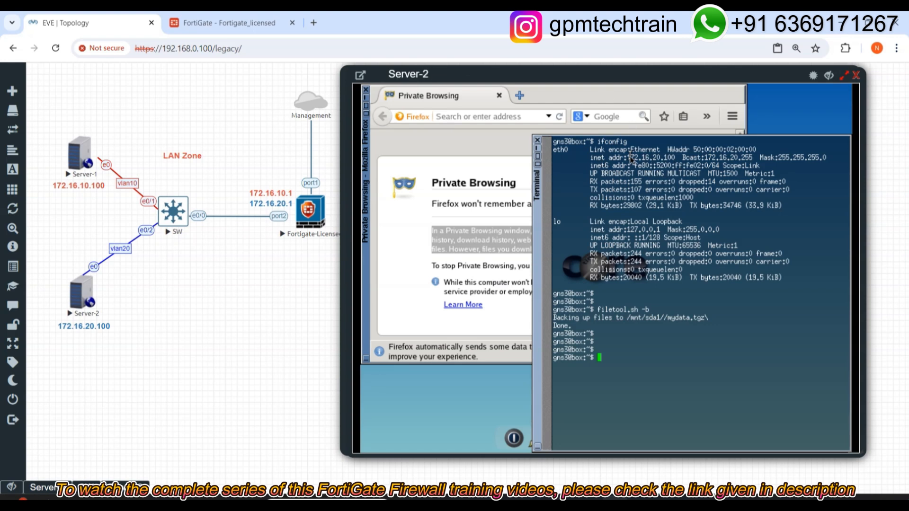
Step: Check Server-2's IP address, ping the VLAN 20 gateway 172.16.20.1 from its terminal and stop the ping
{"action": "left_click_drag", "start_coordinate": [627, 157], "coordinate": [676, 158]}
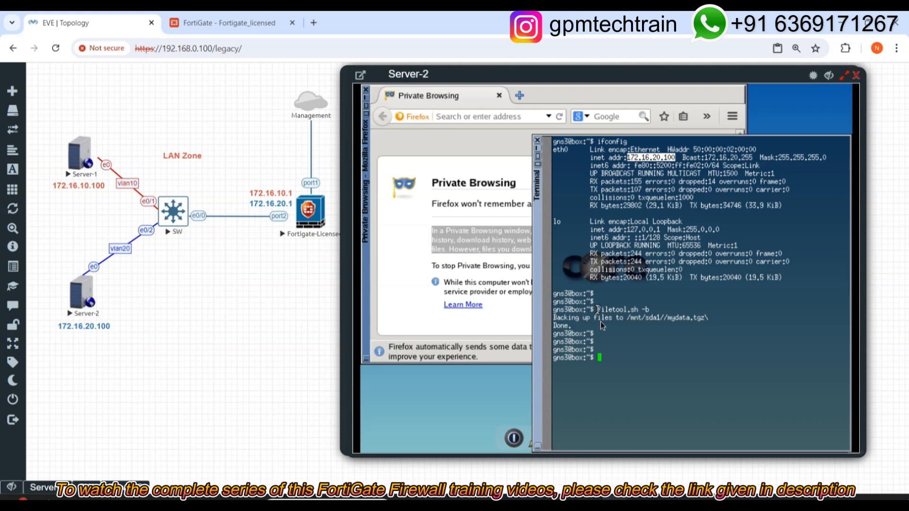
{"action": "left_click", "coordinate": [630, 364]}
{"action": "type", "text": "ping 172.16"}
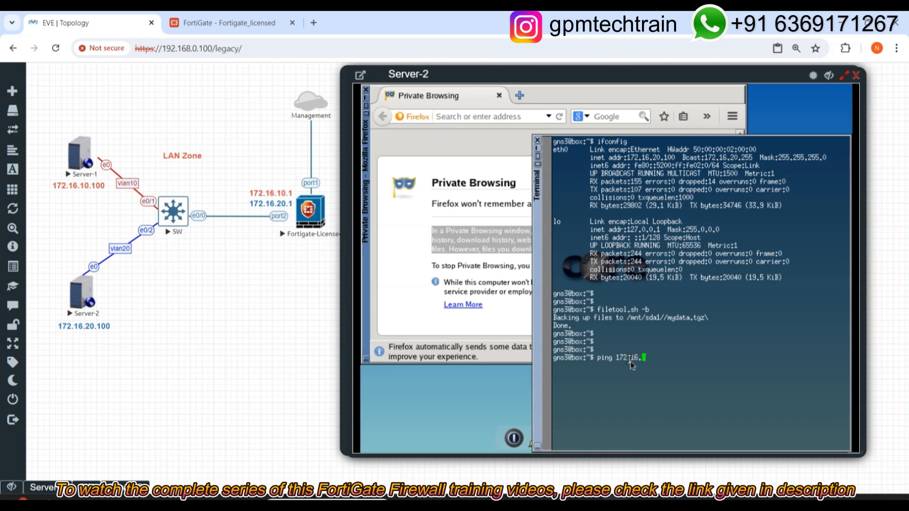
{"action": "type", "text": ".1"}
{"action": "key", "text": "Return"}
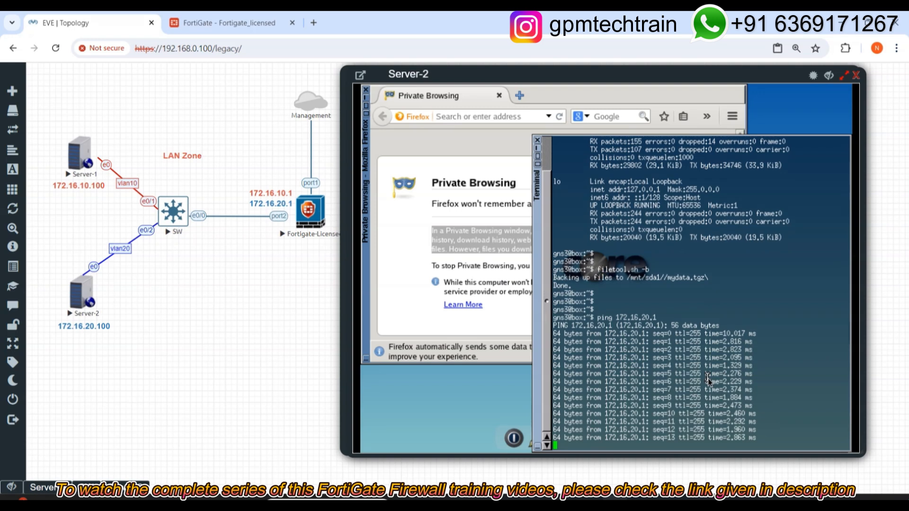
{"action": "key", "text": "ctrl+c"}
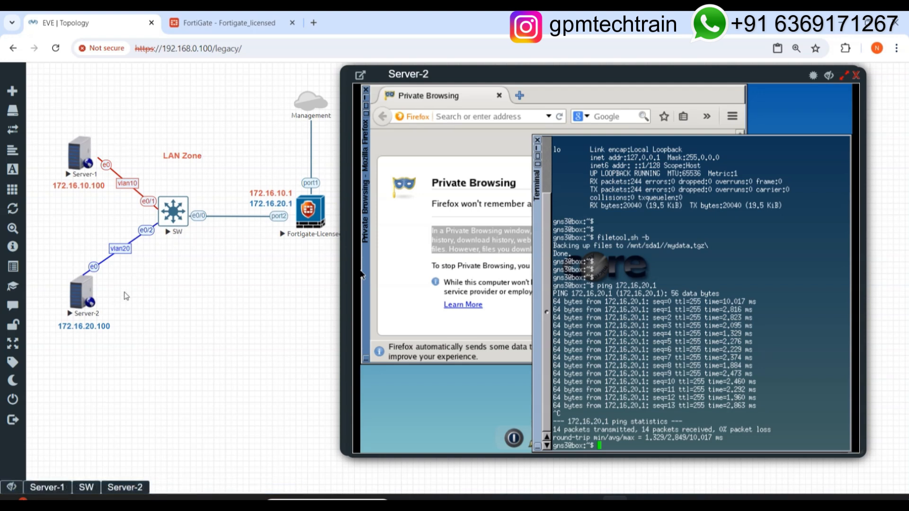
{"action": "left_click", "coordinate": [301, 311]}
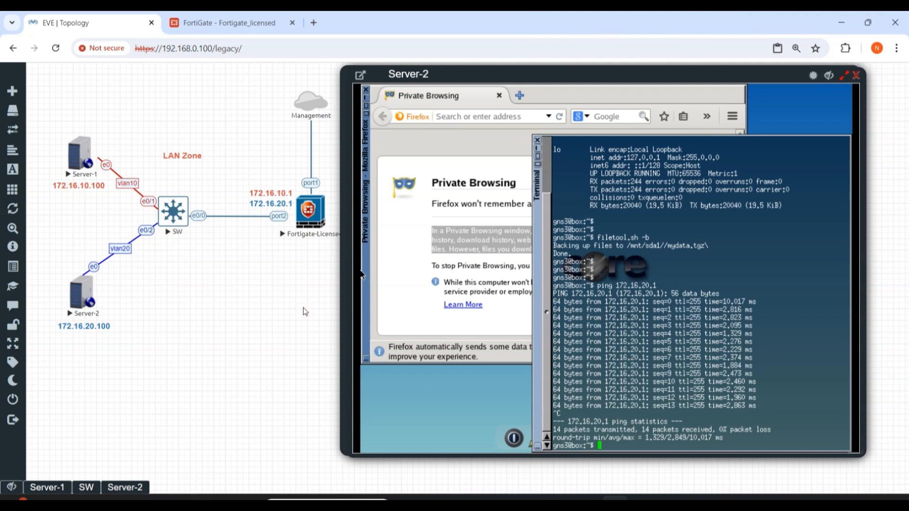